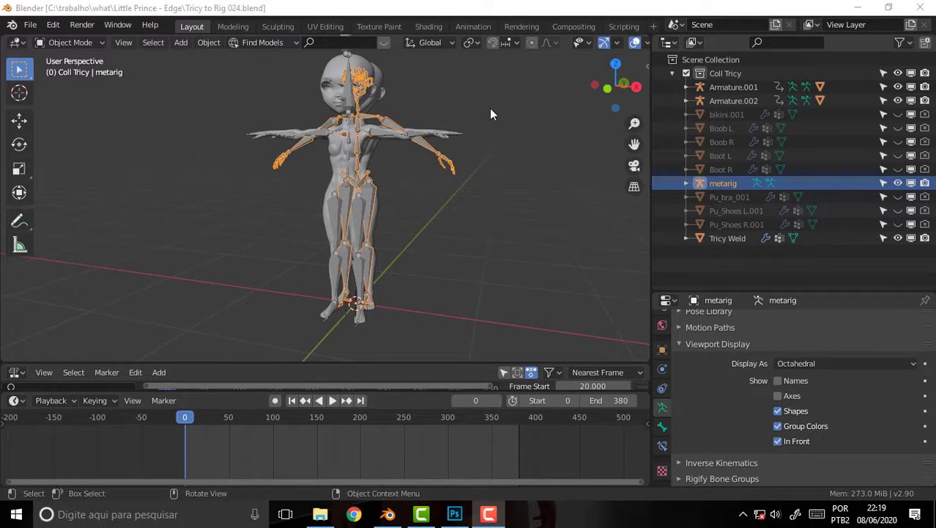
Orbit and zoom around the metarig fitted inside the Tricy Weld mesh
{"action": "middle_click_drag", "start_coordinate": [491, 117], "coordinate": [534, 126]}
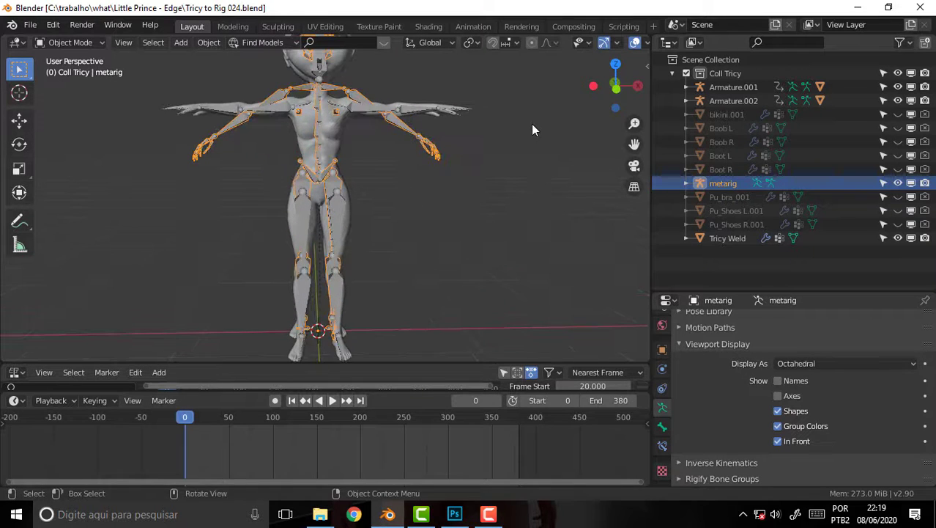
{"action": "scroll", "coordinate": [533, 130], "scroll_direction": "down", "scroll_amount": 2}
{"action": "scroll", "coordinate": [533, 130], "scroll_direction": "down", "scroll_amount": 1}
{"action": "scroll", "coordinate": [533, 130], "scroll_direction": "down", "scroll_amount": 1}
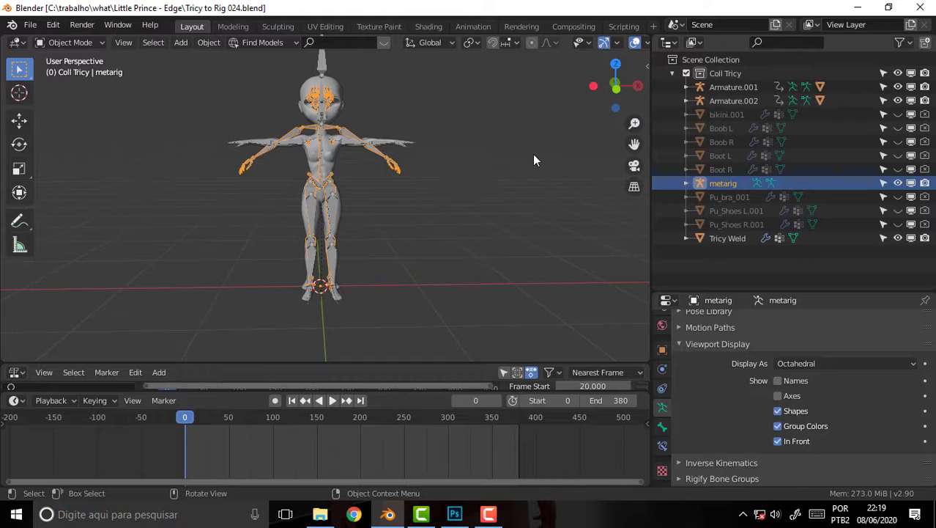
{"action": "scroll", "coordinate": [545, 175], "scroll_direction": "up", "scroll_amount": 1}
{"action": "scroll", "coordinate": [513, 165], "scroll_direction": "up", "scroll_amount": 1}
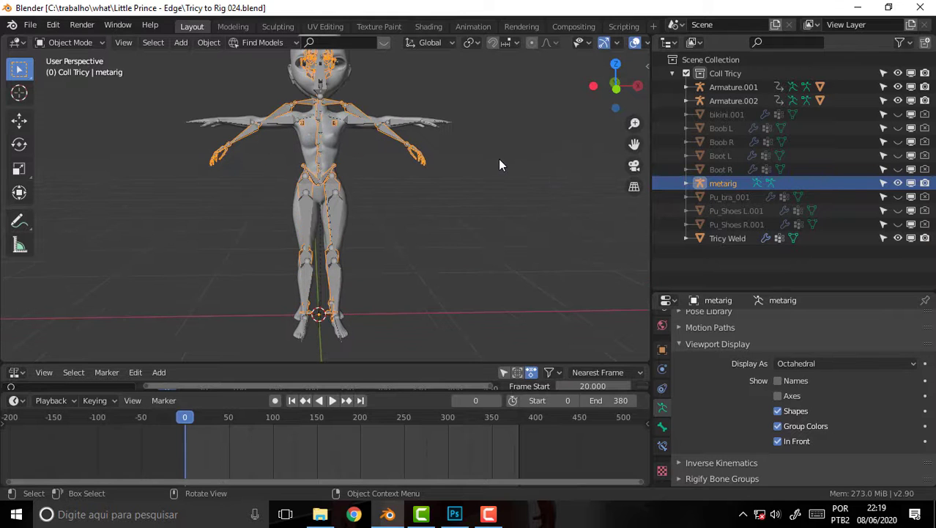
{"action": "mouse_move", "coordinate": [500, 161]}
{"action": "middle_mouse_down"}
{"action": "mouse_move", "coordinate": [393, 162]}
{"action": "mouse_move", "coordinate": [528, 167]}
{"action": "mouse_move", "coordinate": [479, 166]}
{"action": "mouse_move", "coordinate": [493, 170]}
{"action": "middle_mouse_up"}
{"action": "scroll", "coordinate": [493, 170], "scroll_direction": "down", "scroll_amount": 1}
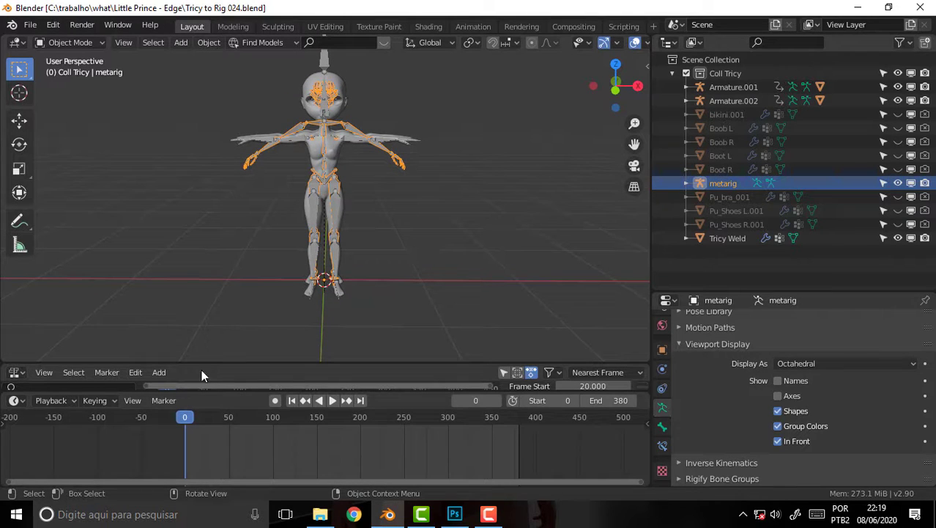
Play the test animation and stop it at frame 76
{"action": "key", "text": "space"}
{"action": "mouse_move", "coordinate": [247, 421]}
{"action": "left_mouse_down"}
{"action": "mouse_move", "coordinate": [262, 418]}
{"action": "mouse_move", "coordinate": [141, 410]}
{"action": "mouse_move", "coordinate": [276, 415]}
{"action": "mouse_move", "coordinate": [204, 416]}
{"action": "mouse_move", "coordinate": [250, 416]}
{"action": "left_mouse_up"}
{"action": "key", "text": "space"}
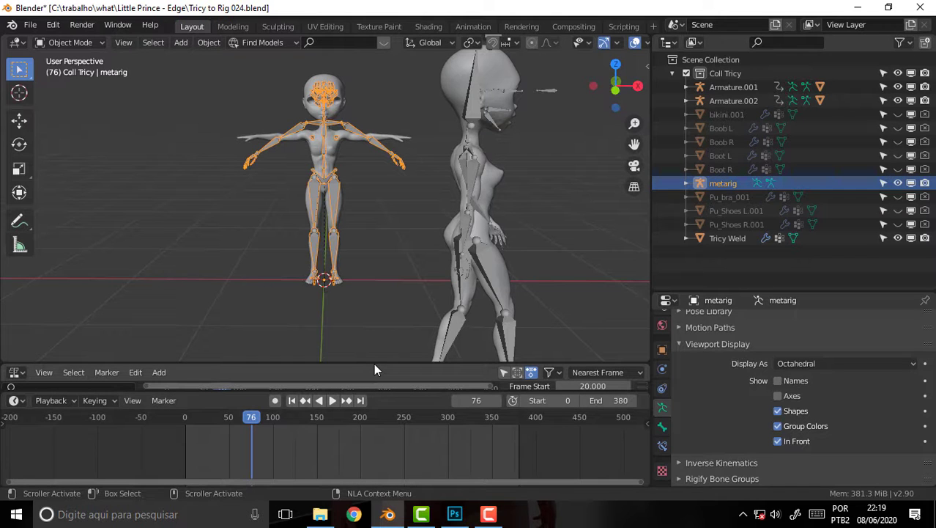
Select Tricy Weld, Armature.002 and the metarig in turn to inspect them, ending on Tricy Weld
{"action": "left_click", "coordinate": [359, 198]}
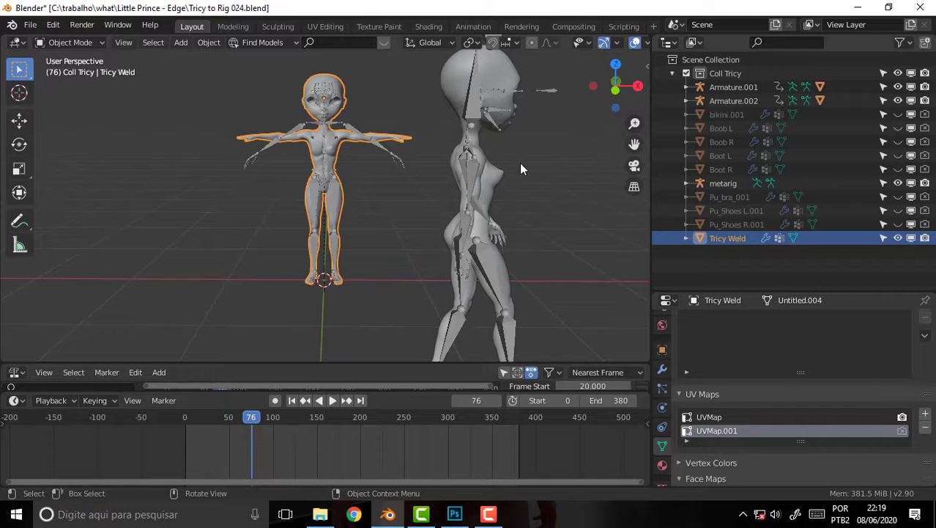
{"action": "left_click", "coordinate": [738, 100]}
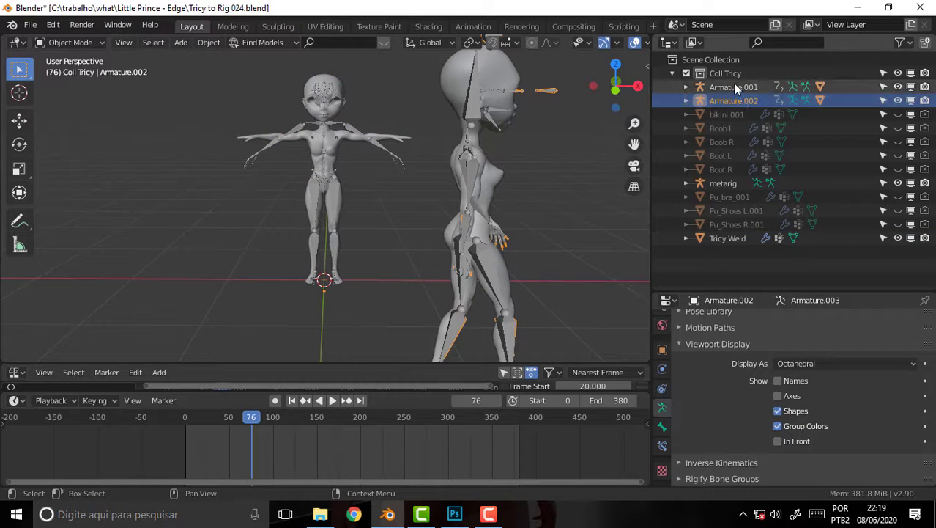
{"action": "left_click", "coordinate": [733, 86]}
{"action": "left_click", "coordinate": [733, 99]}
{"action": "left_click", "coordinate": [730, 87]}
{"action": "left_click", "coordinate": [731, 102]}
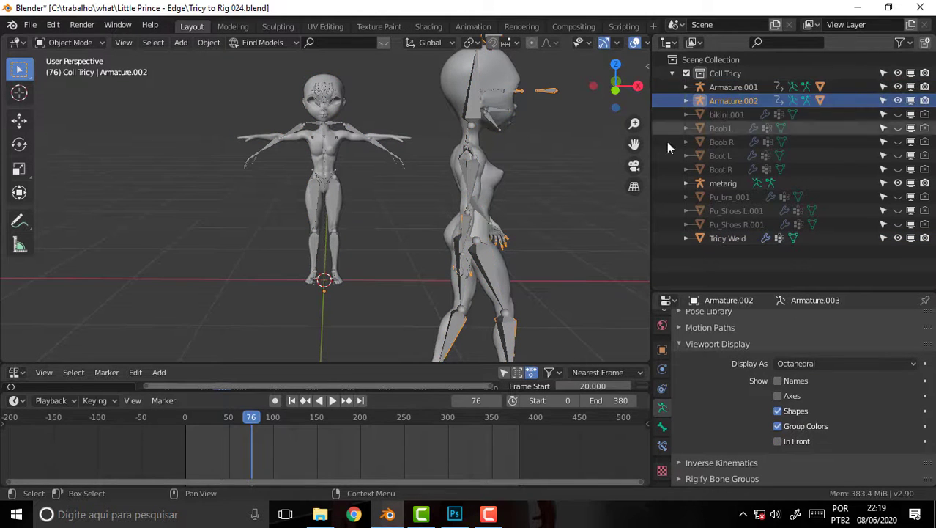
{"action": "left_click", "coordinate": [330, 150]}
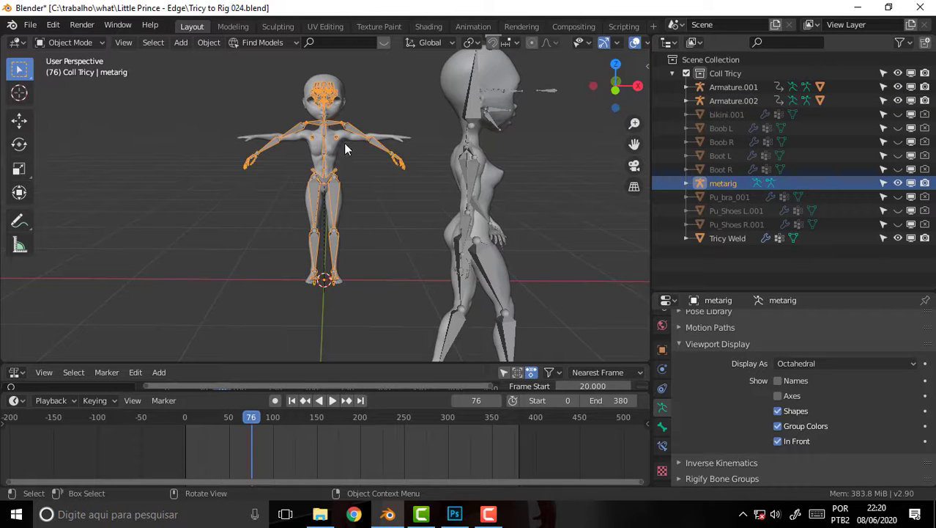
{"action": "left_click", "coordinate": [336, 145]}
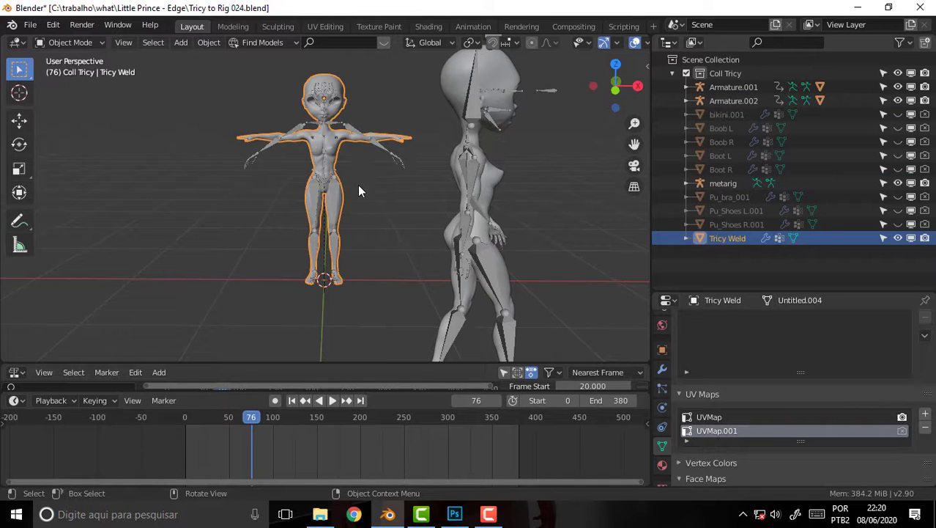
Move the Tricy Weld mesh -1.3828 m along X beside the rig
{"action": "key", "text": "g"}
{"action": "key", "text": "x"}
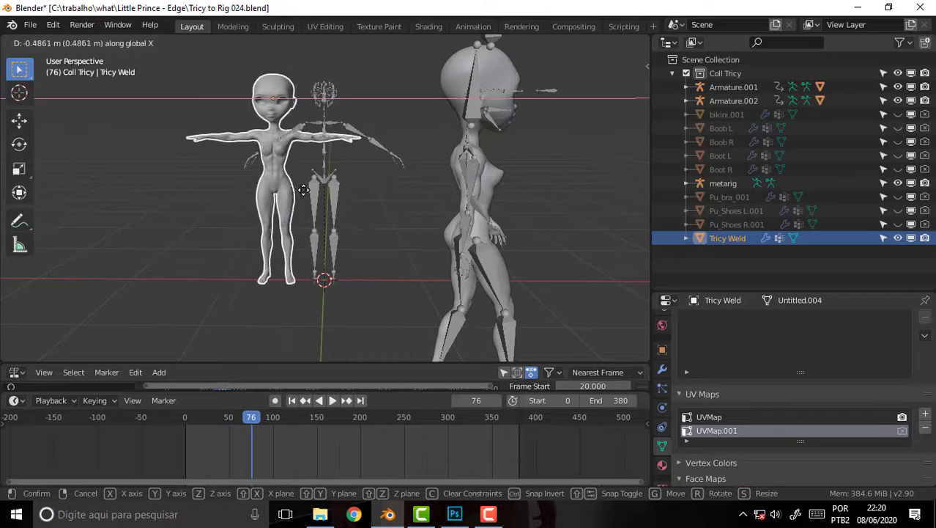
{"action": "left_click", "coordinate": [214, 190]}
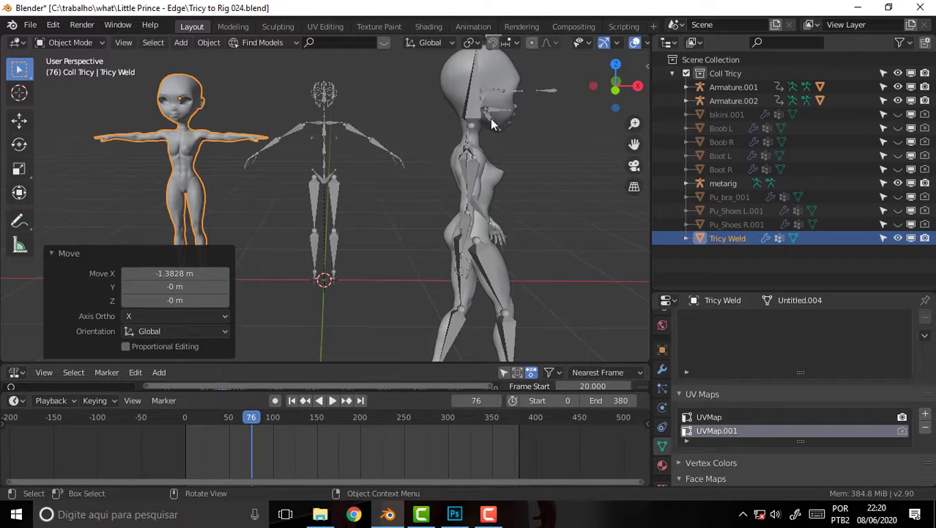
Return the animation to frame 0 and select Armature.002
{"action": "key", "text": "shift+Left"}
{"action": "key", "text": "space"}
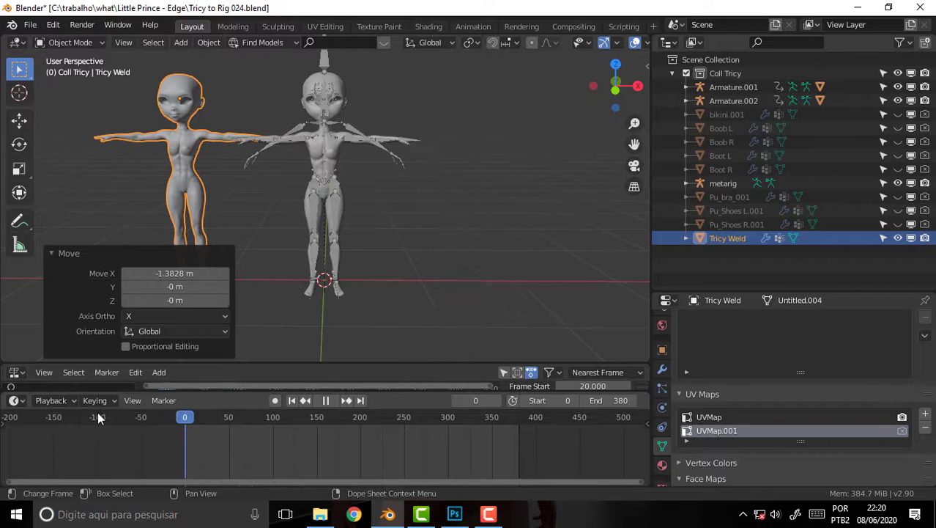
{"action": "key", "text": "space"}
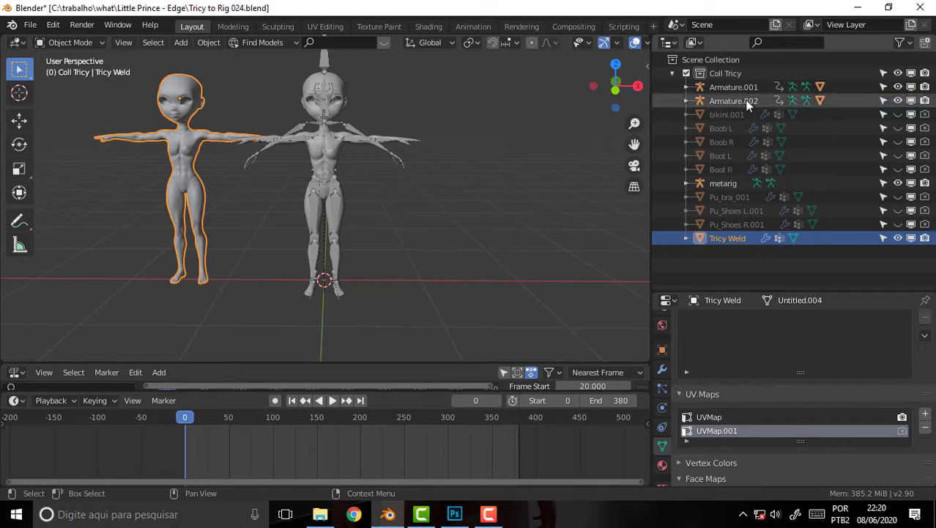
{"action": "left_click", "coordinate": [748, 100]}
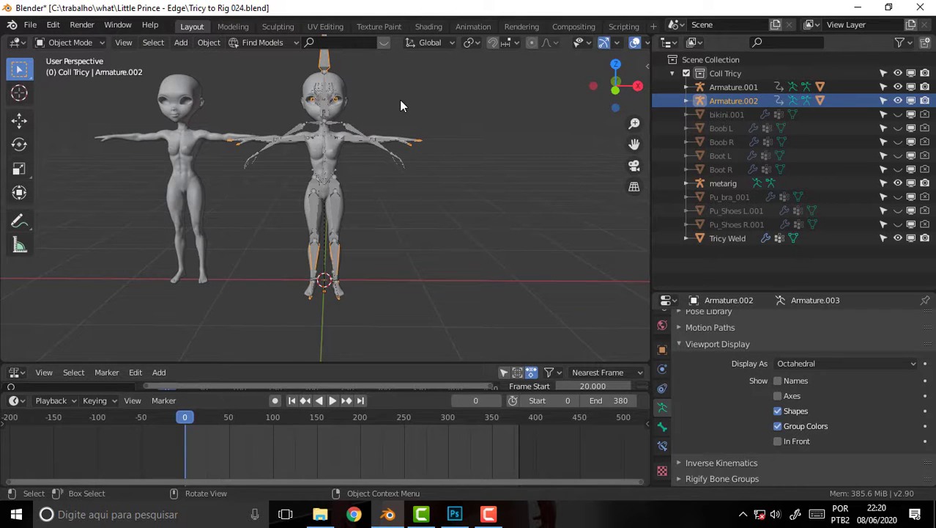
Delete Armature.002, advance to frame 71, and peek inside Armature.001 in the Outliner
{"action": "key", "text": "Delete"}
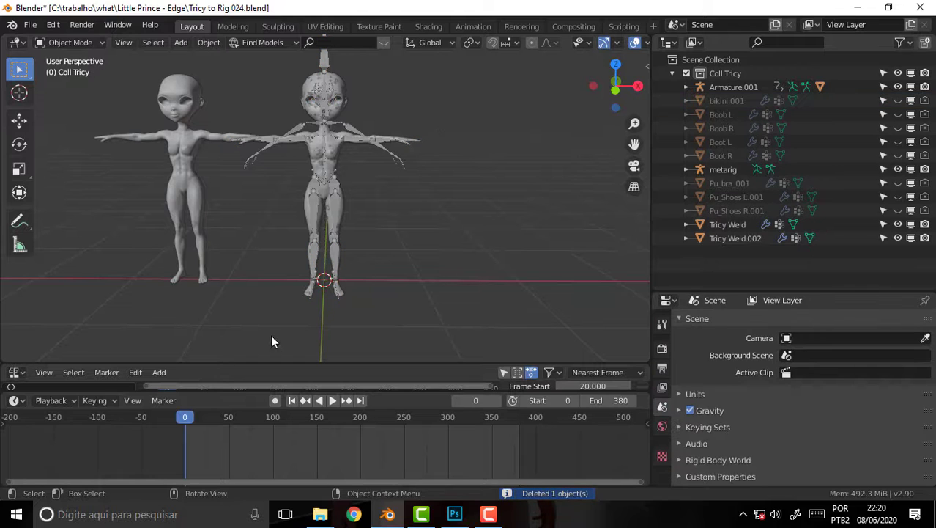
{"action": "left_click_drag", "start_coordinate": [184, 420], "coordinate": [247, 416]}
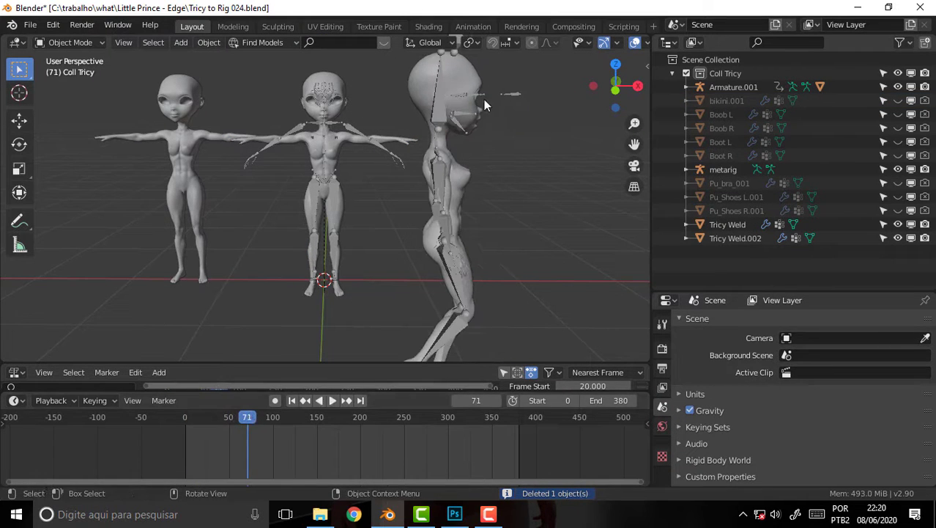
{"action": "left_click", "coordinate": [687, 87]}
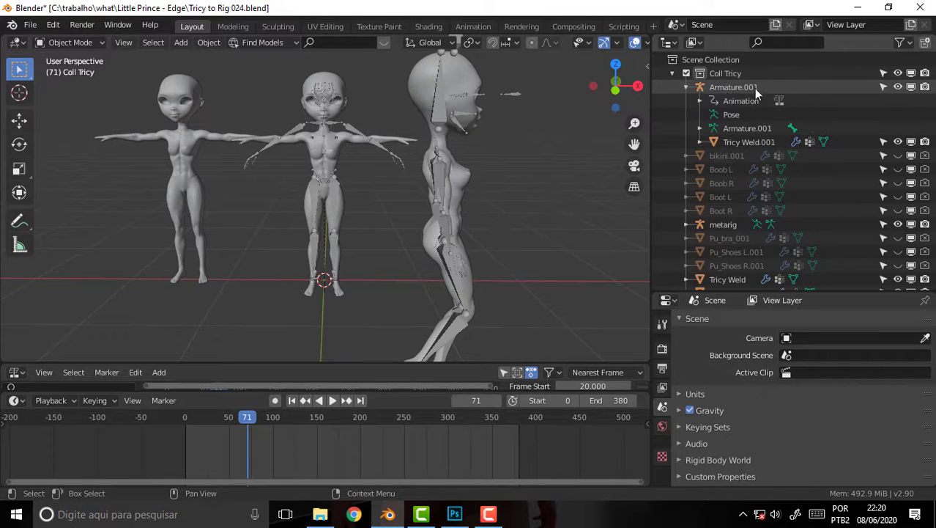
{"action": "left_click", "coordinate": [686, 88]}
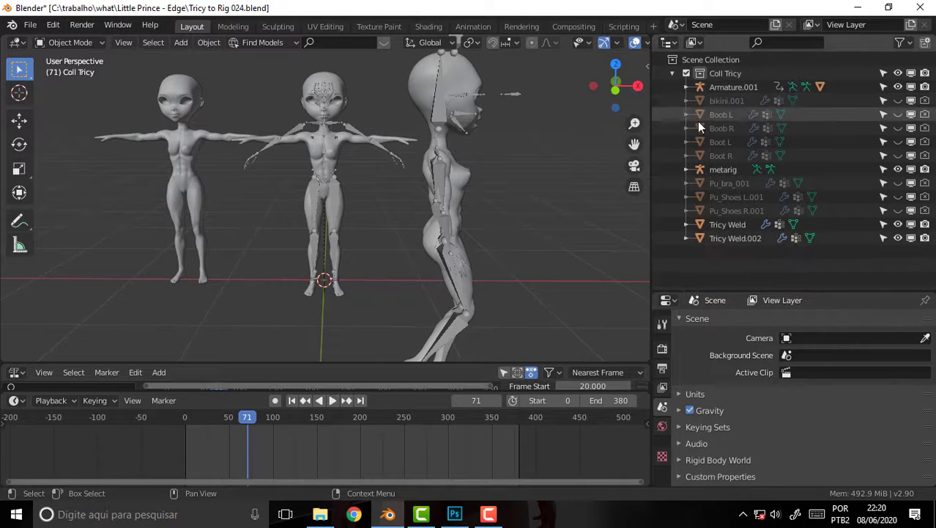
Select Tricy Weld.002 and briefly expand its modifier and group entries
{"action": "left_click", "coordinate": [337, 83]}
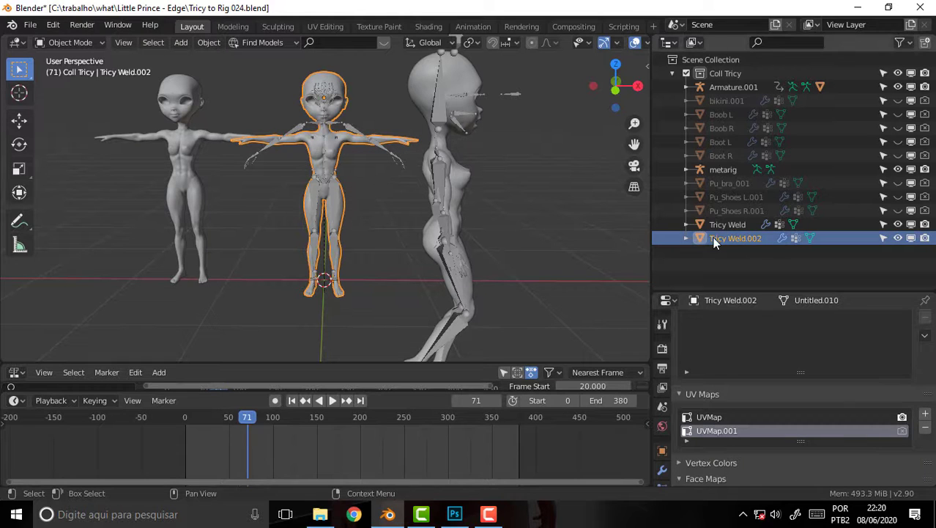
{"action": "left_click", "coordinate": [687, 237]}
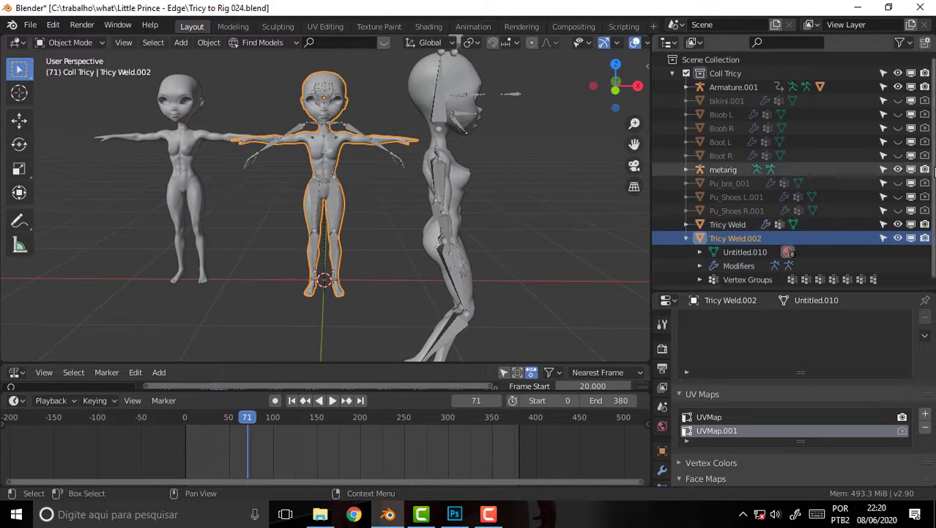
{"action": "left_click", "coordinate": [687, 238]}
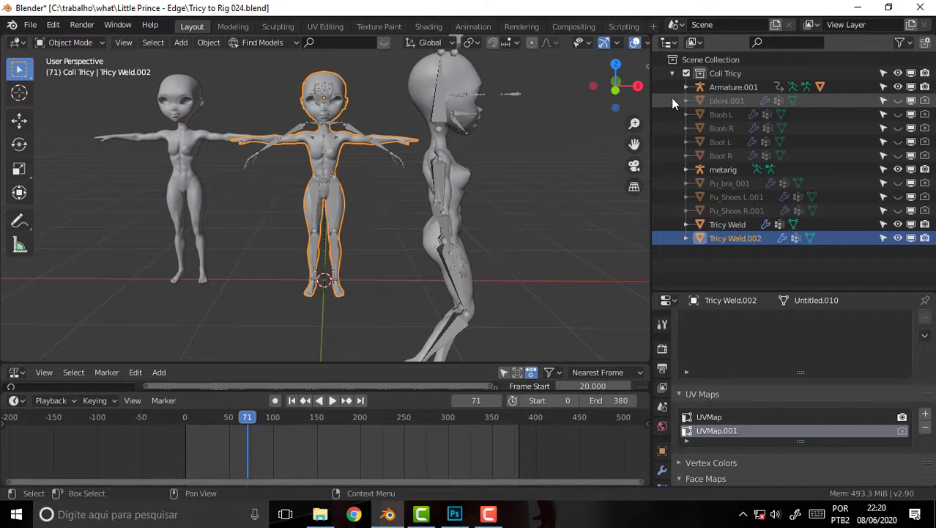
Delete the bikini, Boob and Boot objects
{"action": "left_click_drag", "start_coordinate": [671, 98], "coordinate": [733, 155]}
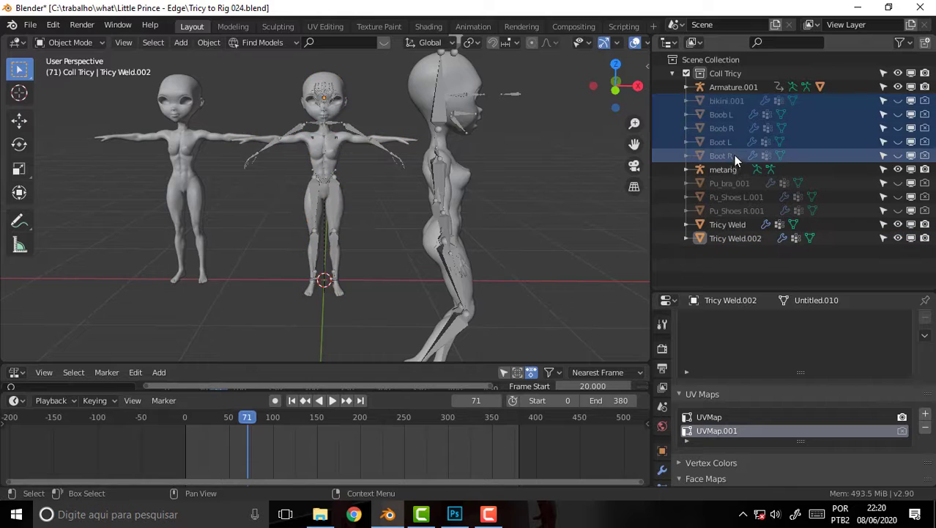
{"action": "right_click", "coordinate": [721, 103]}
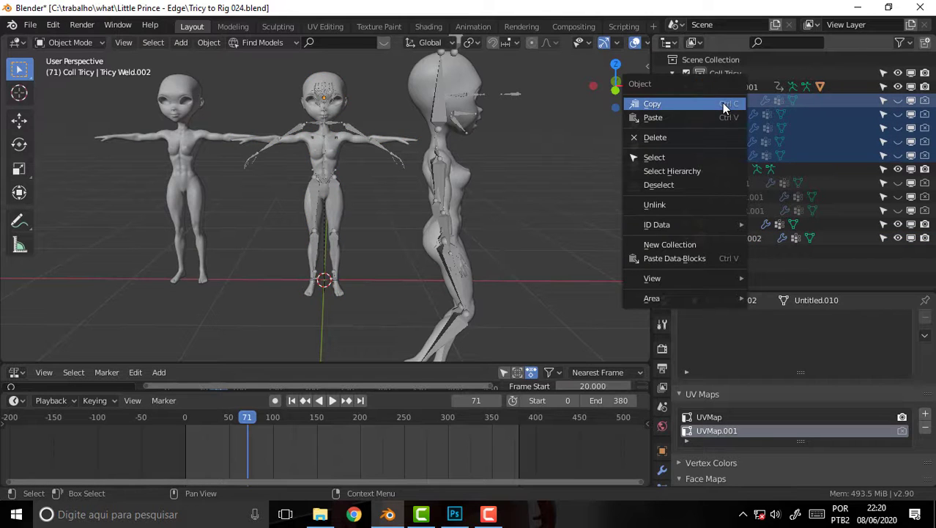
{"action": "left_click", "coordinate": [697, 137]}
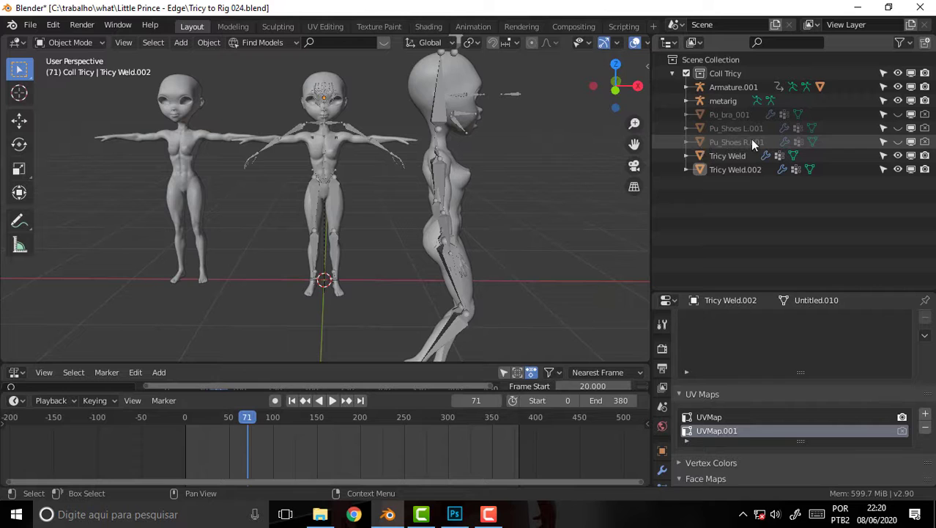
Delete the Pu_ clothing objects from Pu_bra_001 through Pu_Shoes R.001
{"action": "left_click", "coordinate": [736, 115]}
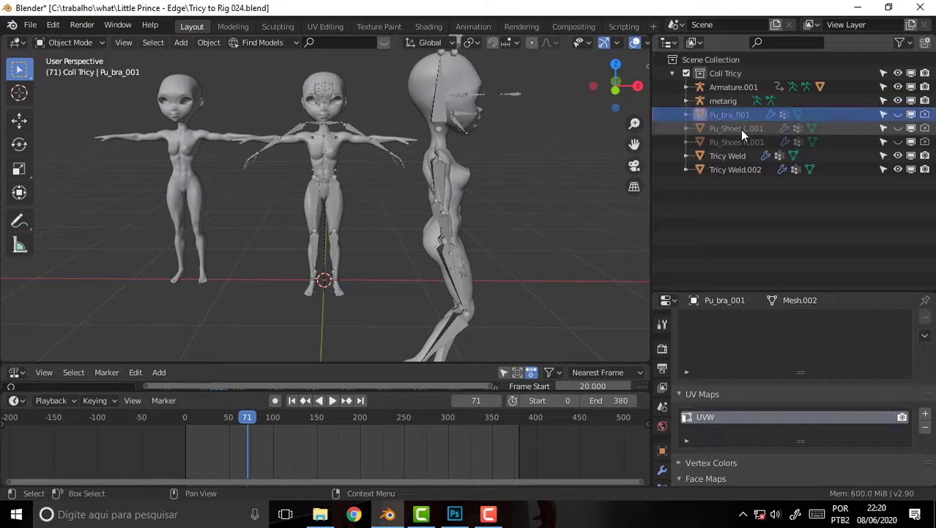
{"action": "left_click", "coordinate": [742, 143], "text": "shift"}
{"action": "right_click", "coordinate": [728, 118]}
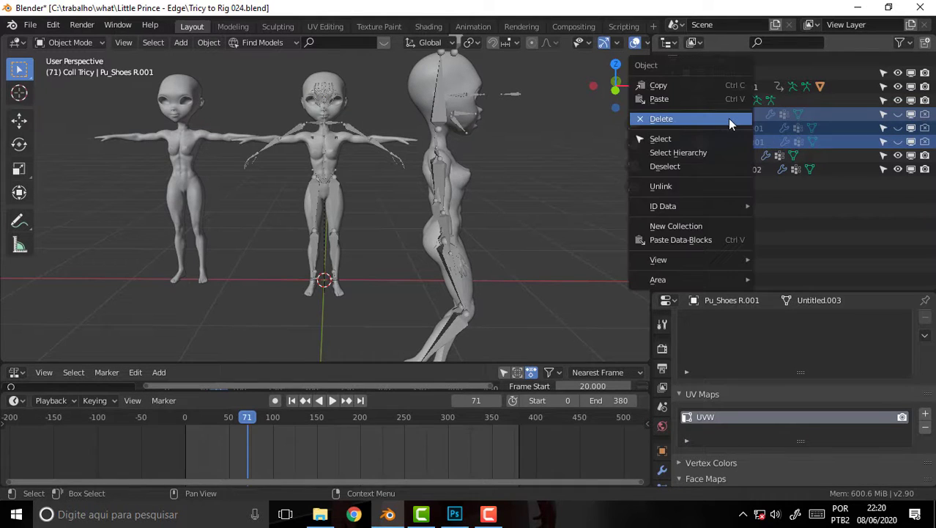
{"action": "left_click", "coordinate": [713, 118]}
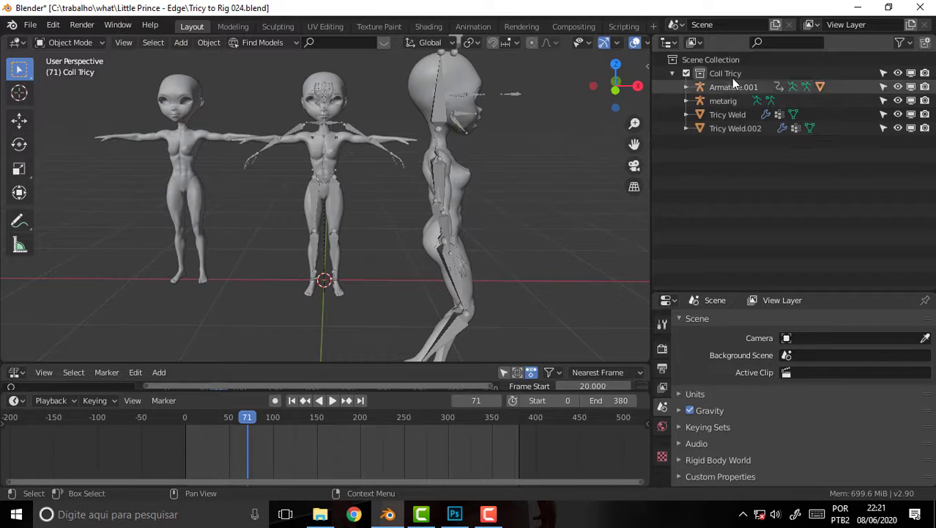
Select Tricy Weld, Tricy Weld.002 and Armature.001 and orbit to compare their alignment
{"action": "left_click", "coordinate": [725, 114]}
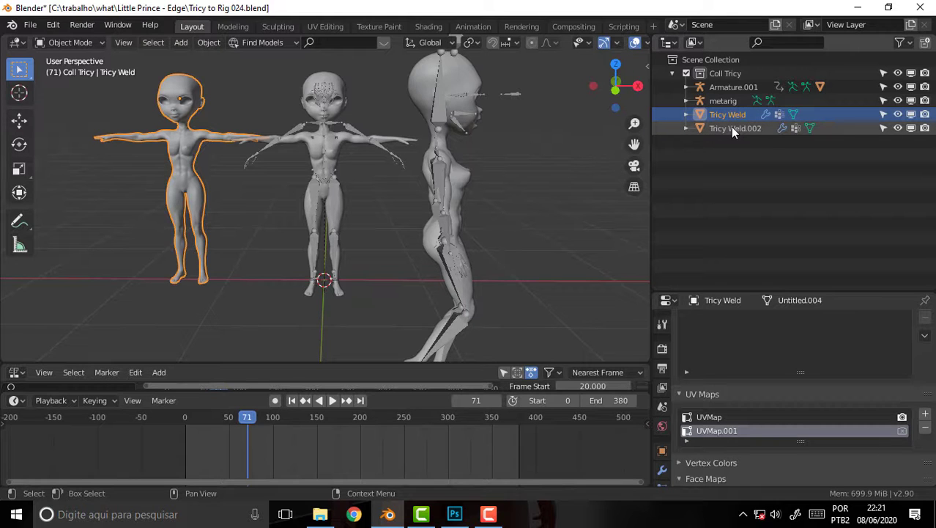
{"action": "left_click", "coordinate": [732, 129]}
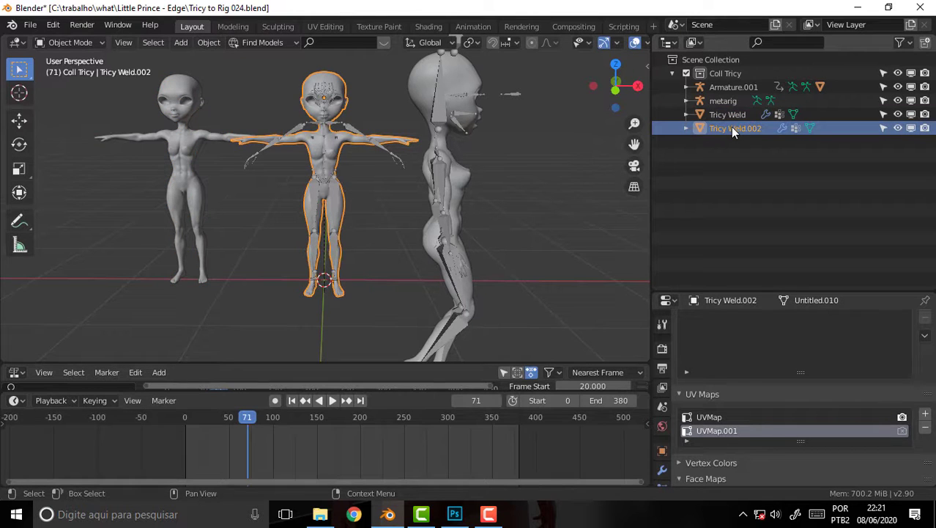
{"action": "left_click", "coordinate": [732, 87]}
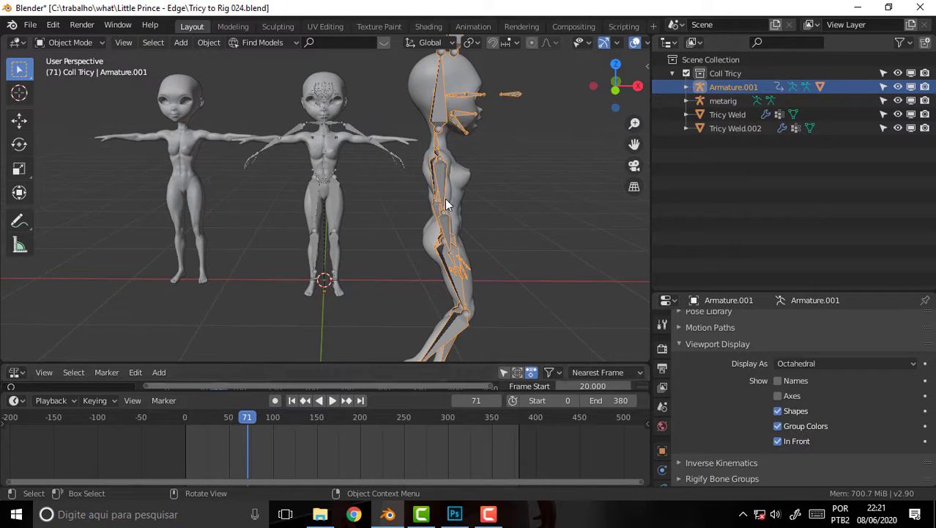
{"action": "mouse_move", "coordinate": [528, 256]}
{"action": "middle_mouse_down"}
{"action": "mouse_move", "coordinate": [560, 259]}
{"action": "mouse_move", "coordinate": [518, 251]}
{"action": "middle_mouse_up"}
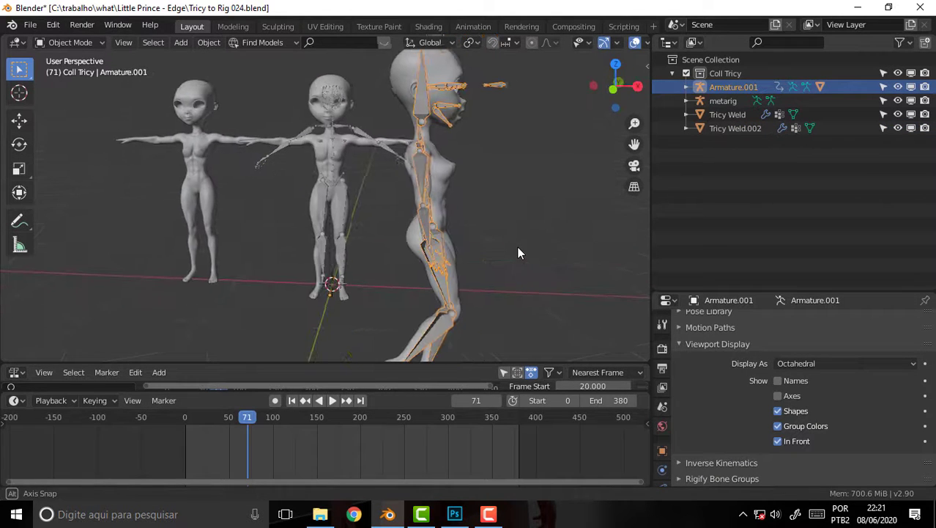
{"action": "scroll", "coordinate": [518, 246], "scroll_direction": "up", "scroll_amount": 3}
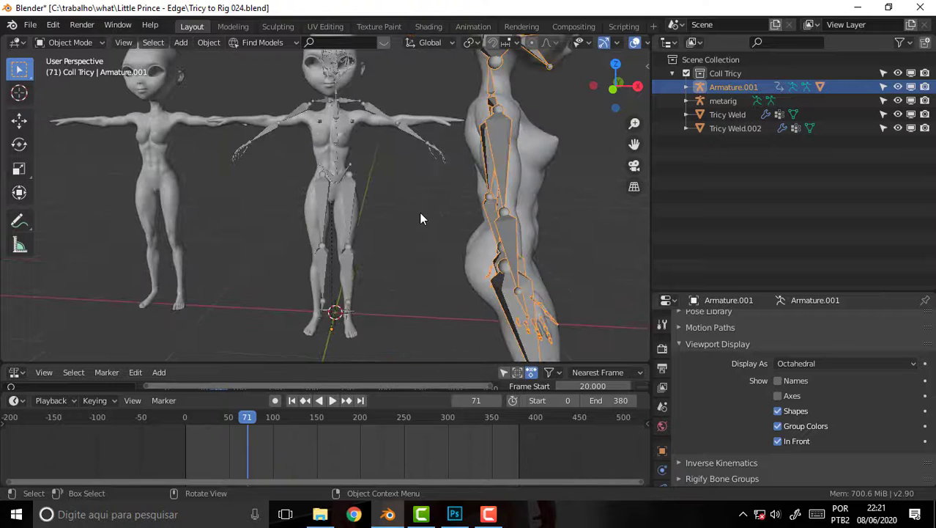
{"action": "mouse_move", "coordinate": [419, 212]}
{"action": "middle_mouse_down"}
{"action": "mouse_move", "coordinate": [560, 236]}
{"action": "mouse_move", "coordinate": [547, 243]}
{"action": "middle_mouse_up"}
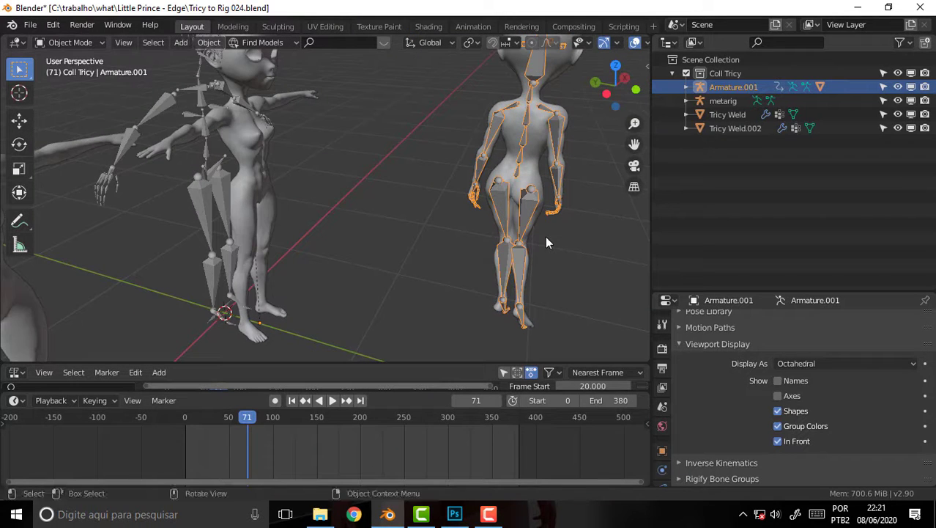
Reselect Tricy Weld.002 and view the figures from the side, then front orthographic
{"action": "left_click", "coordinate": [255, 176]}
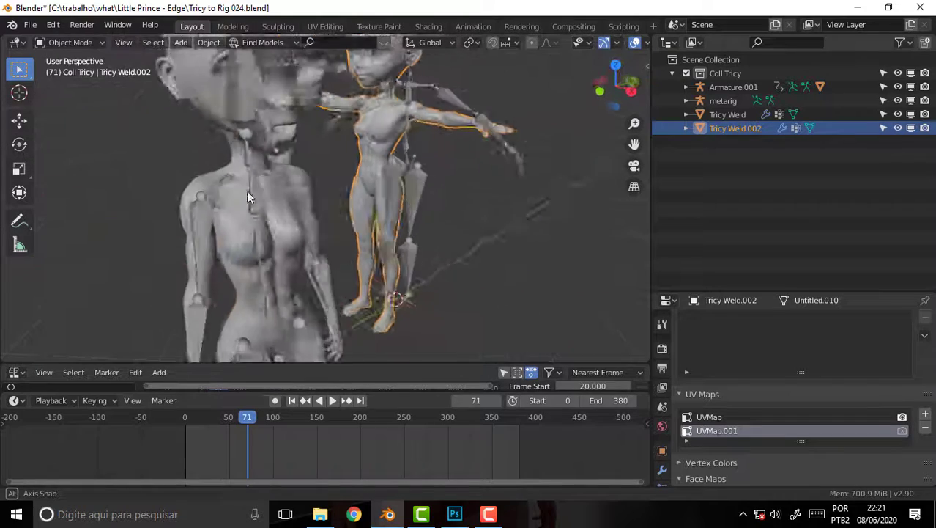
{"action": "middle_click_drag", "start_coordinate": [441, 202], "coordinate": [245, 189]}
{"action": "middle_click_drag", "start_coordinate": [462, 213], "coordinate": [401, 192]}
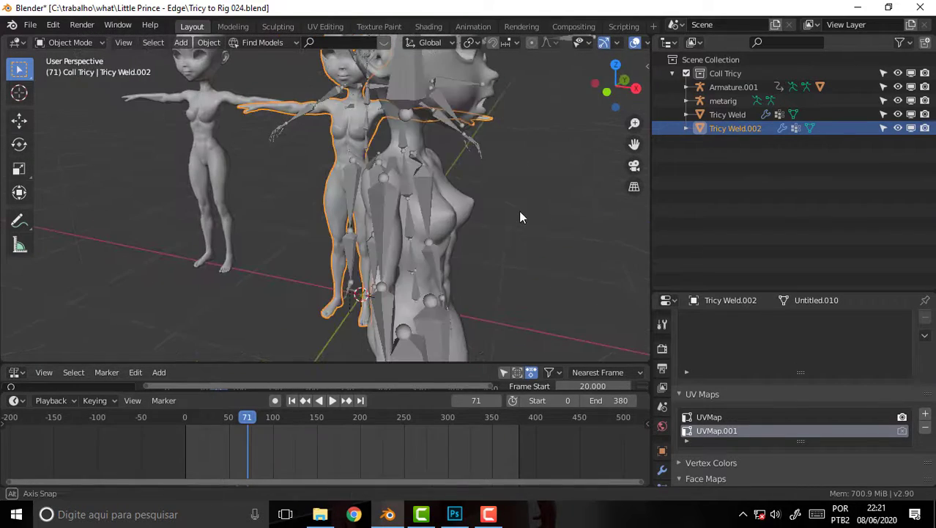
{"action": "scroll", "coordinate": [400, 192], "scroll_direction": "up", "scroll_amount": 2}
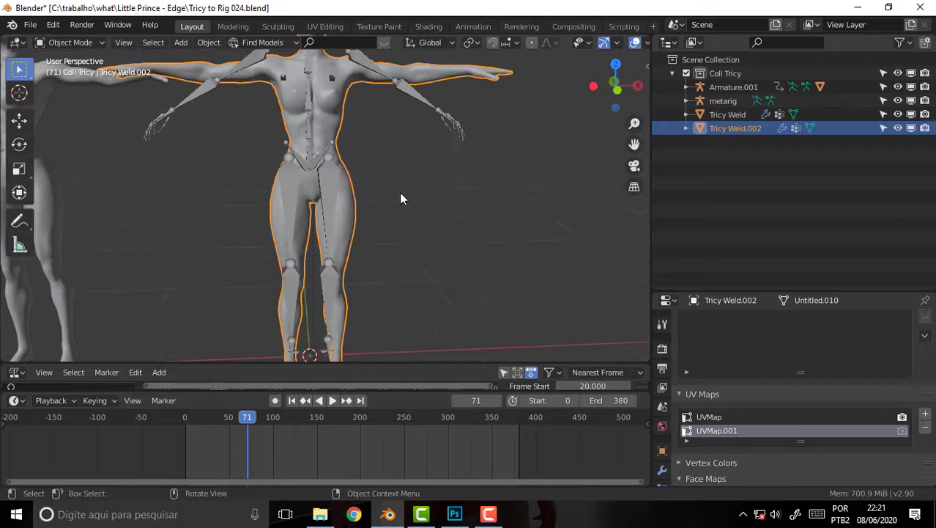
{"action": "scroll", "coordinate": [401, 192], "scroll_direction": "down", "scroll_amount": 2}
{"action": "key", "text": "KP_1"}
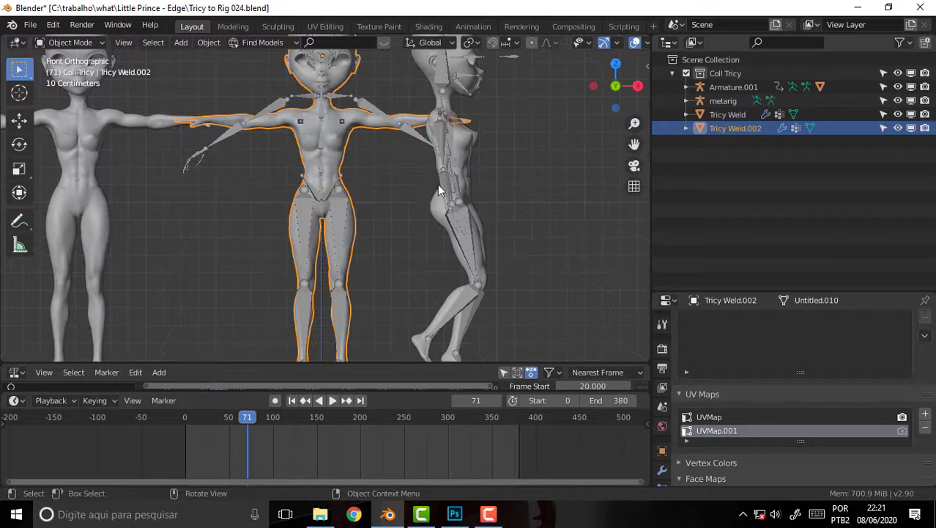
{"action": "scroll", "coordinate": [449, 187], "scroll_direction": "up", "scroll_amount": 2}
{"action": "scroll", "coordinate": [448, 188], "scroll_direction": "down", "scroll_amount": 2}
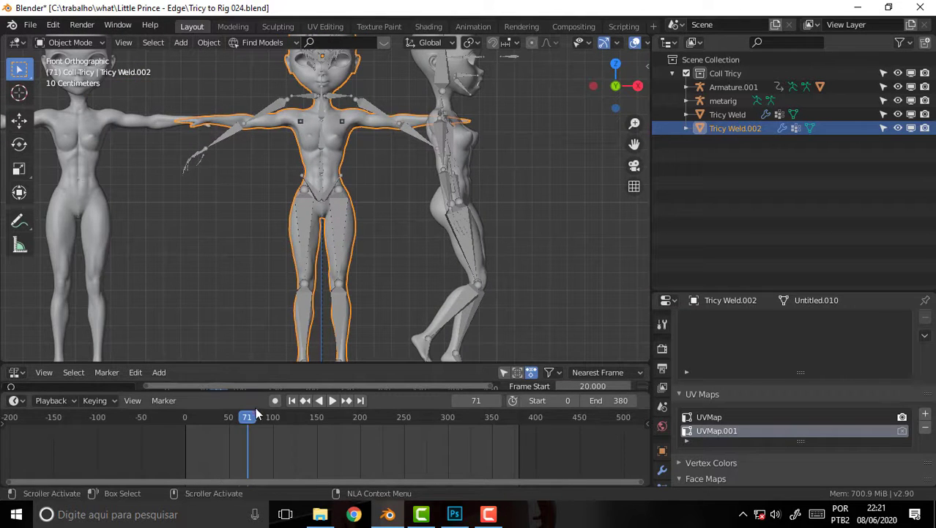
Play the animation and stop it at frame 99
{"action": "key", "text": "space"}
{"action": "left_click", "coordinate": [272, 423]}
{"action": "key", "text": "space"}
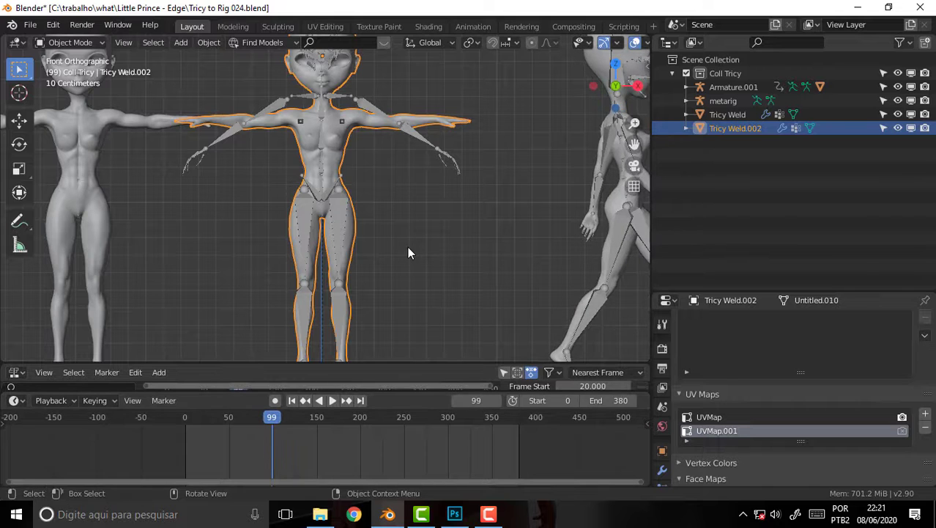
Show the metarig's transform: zero location and rotation, 1.58 × 0.285 × 1.98 m
{"action": "middle_click_drag", "start_coordinate": [407, 246], "coordinate": [408, 257]}
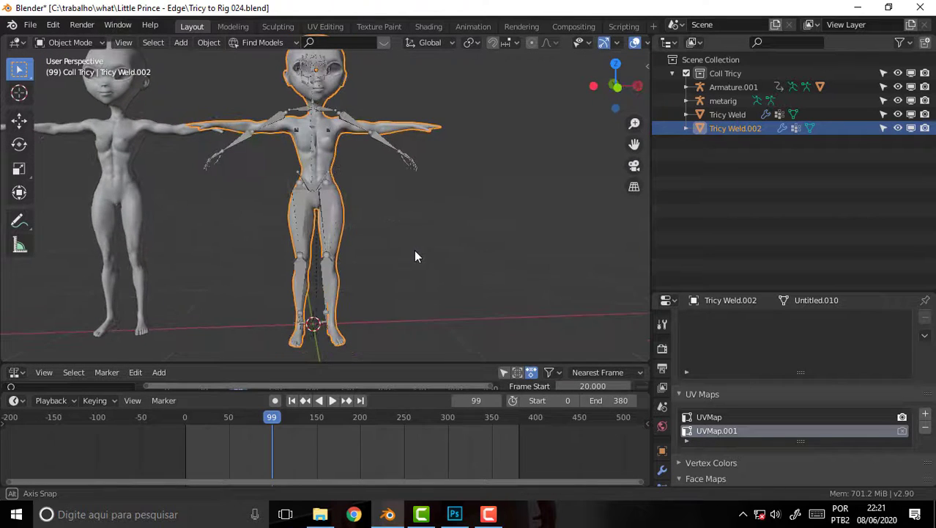
{"action": "left_click", "coordinate": [341, 132]}
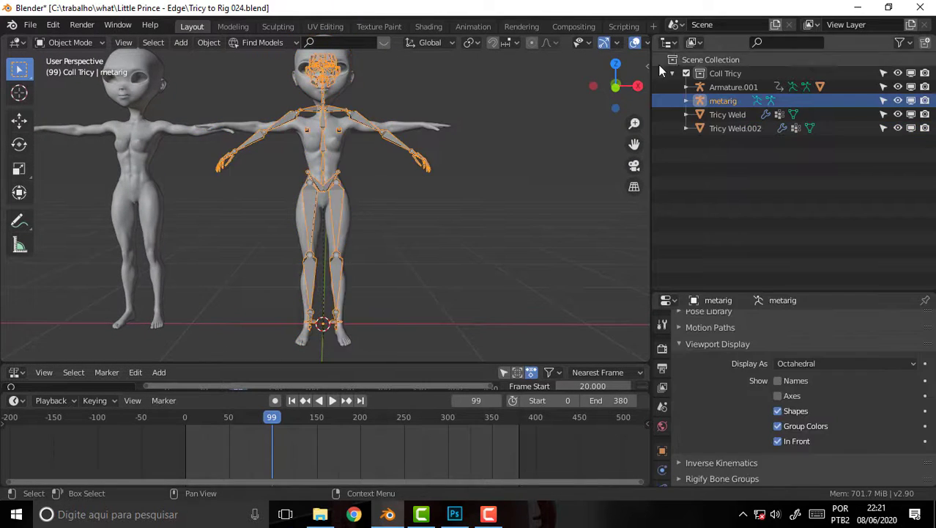
{"action": "left_click", "coordinate": [646, 66]}
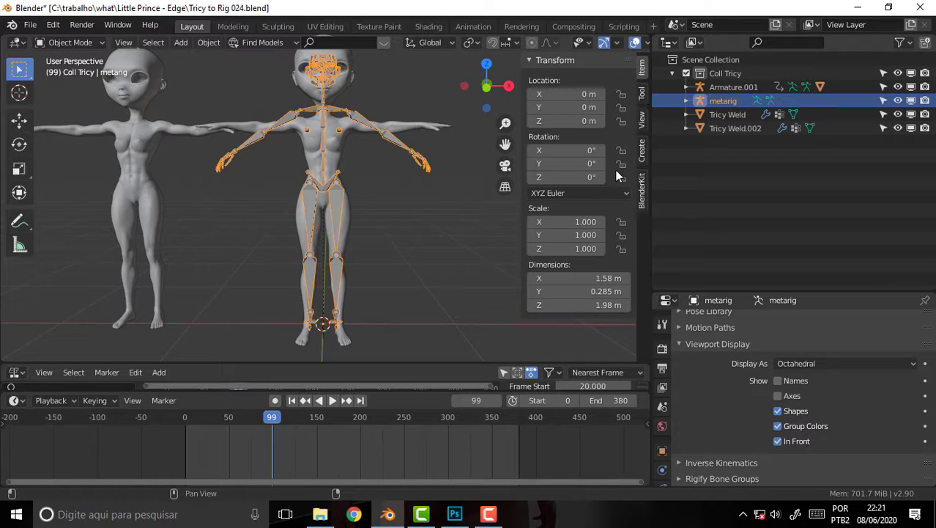
Set Tricy Weld.002's Location X and Y to 0 m, leaving Z at 1.832 m
{"action": "left_click", "coordinate": [397, 123]}
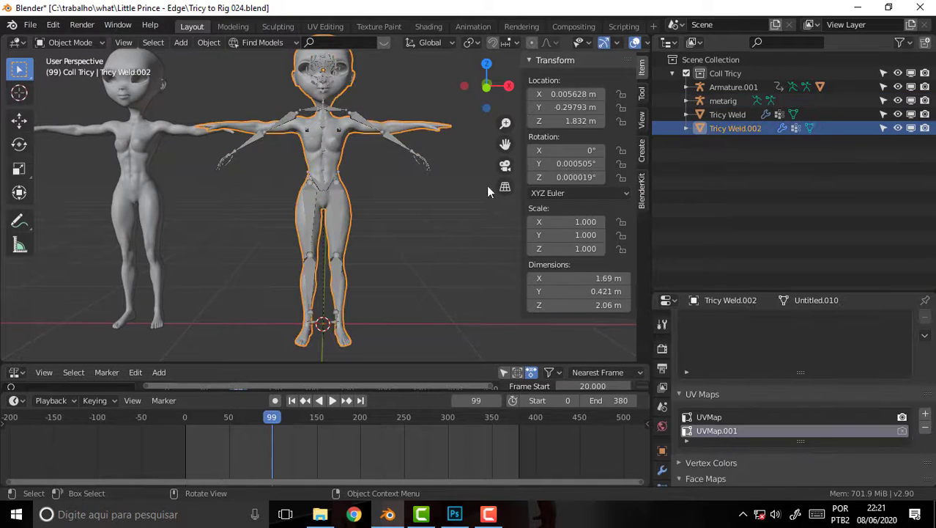
{"action": "left_click", "coordinate": [567, 94]}
{"action": "type", "text": "0"}
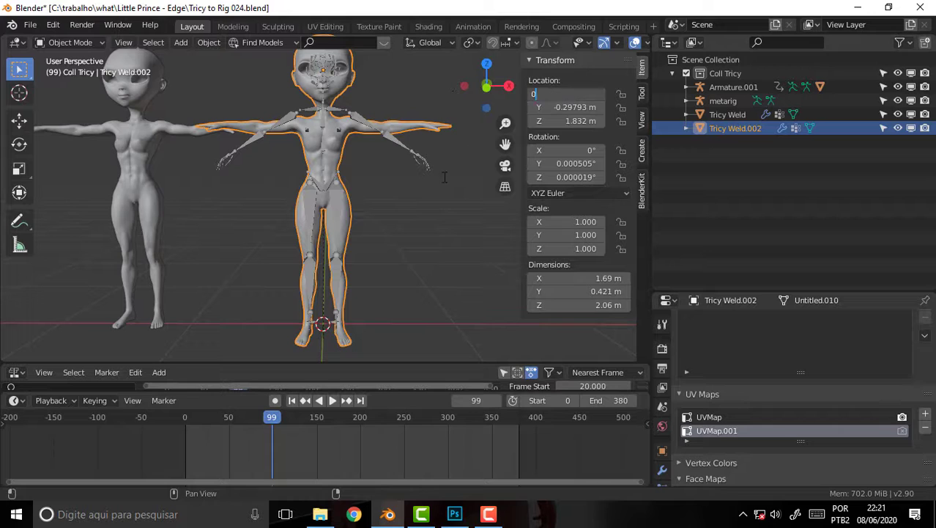
{"action": "key", "text": "Return"}
{"action": "left_click", "coordinate": [579, 107]}
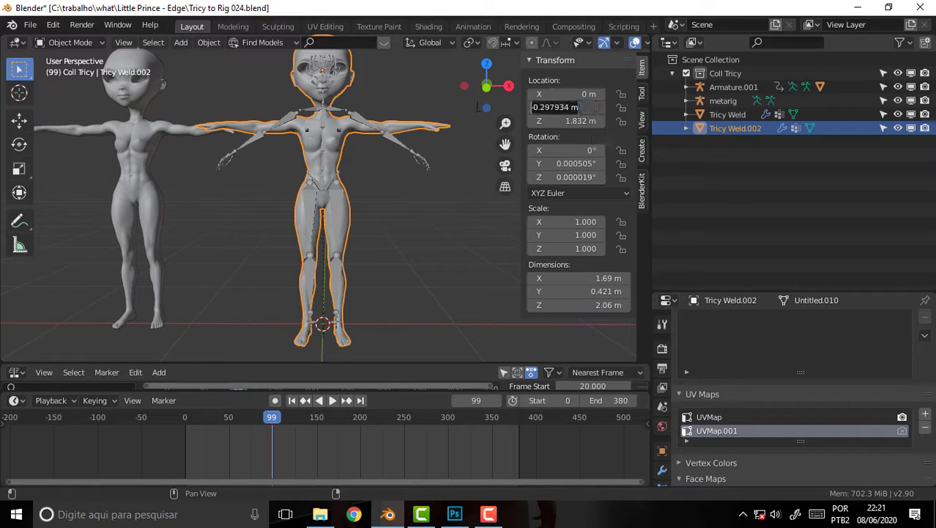
{"action": "type", "text": "0"}
{"action": "key", "text": "Return"}
{"action": "left_click", "coordinate": [571, 121]}
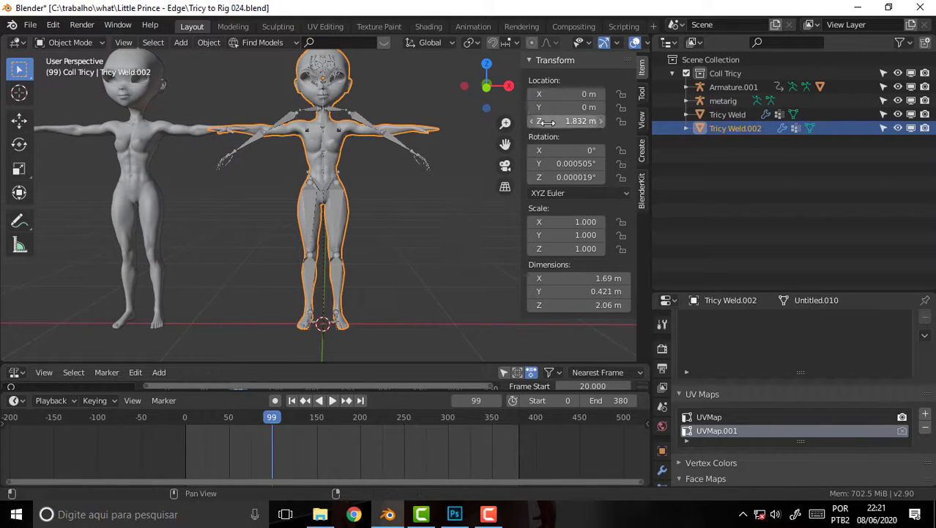
{"action": "key", "text": "Escape"}
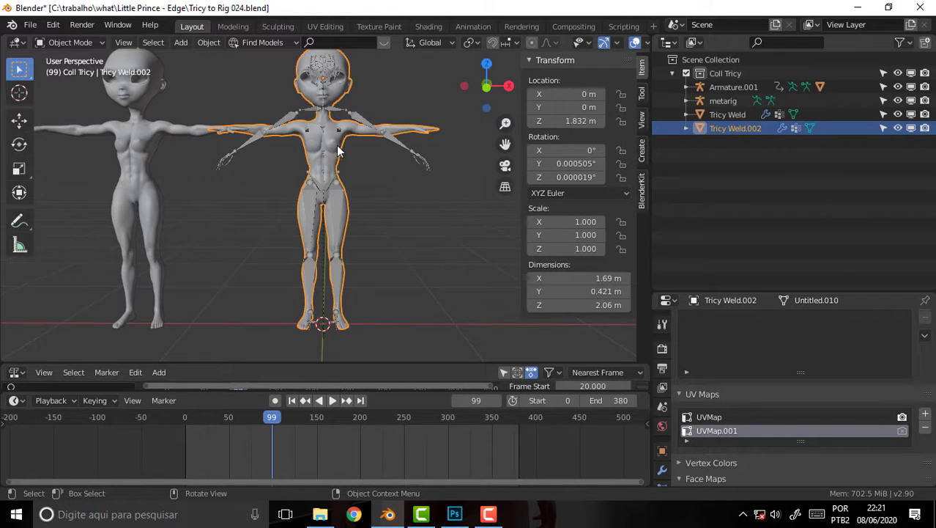
Select all objects, then undo back to only Tricy Weld.002 selected
{"action": "key", "text": "a"}
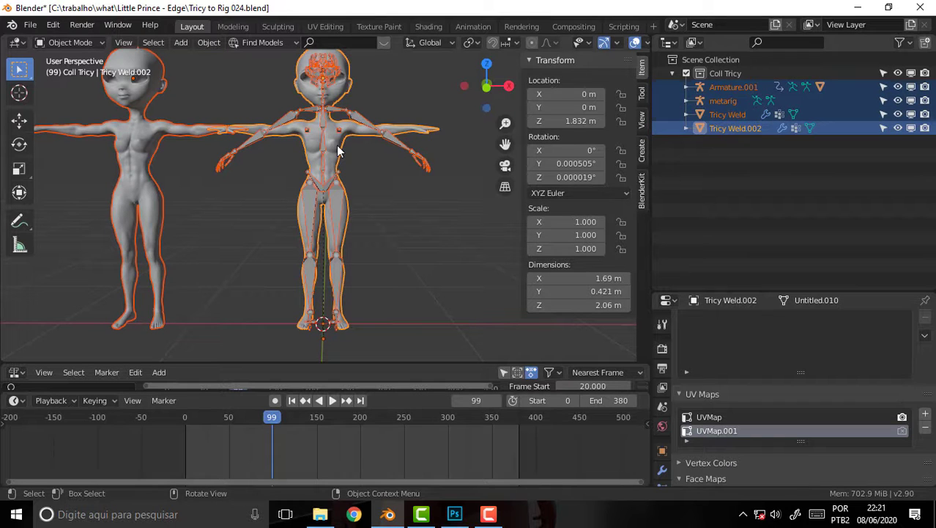
{"action": "key", "text": "ctrl+z"}
{"action": "key", "text": "ctrl+shift+z"}
{"action": "key", "text": "ctrl+z"}
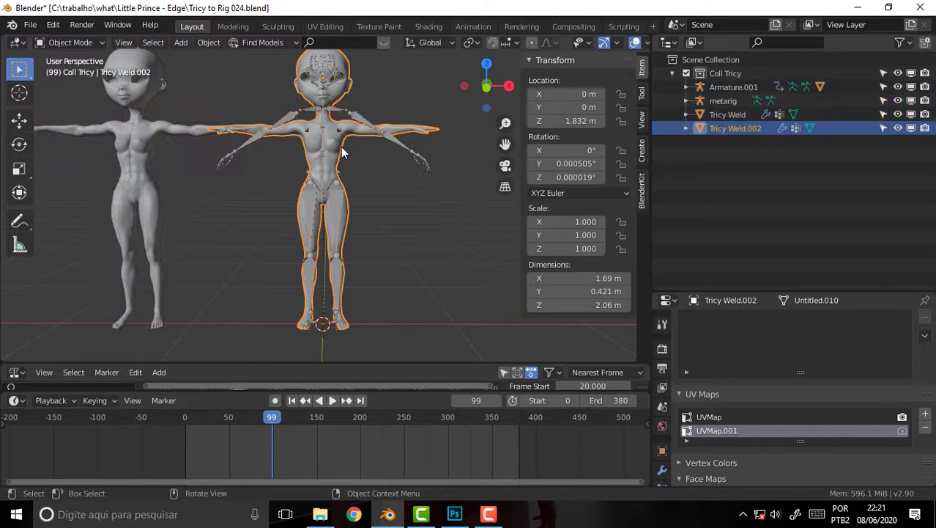
Select all of Tricy Weld.002's vertices in Edit Mode, then return to Object Mode
{"action": "left_click", "coordinate": [81, 42]}
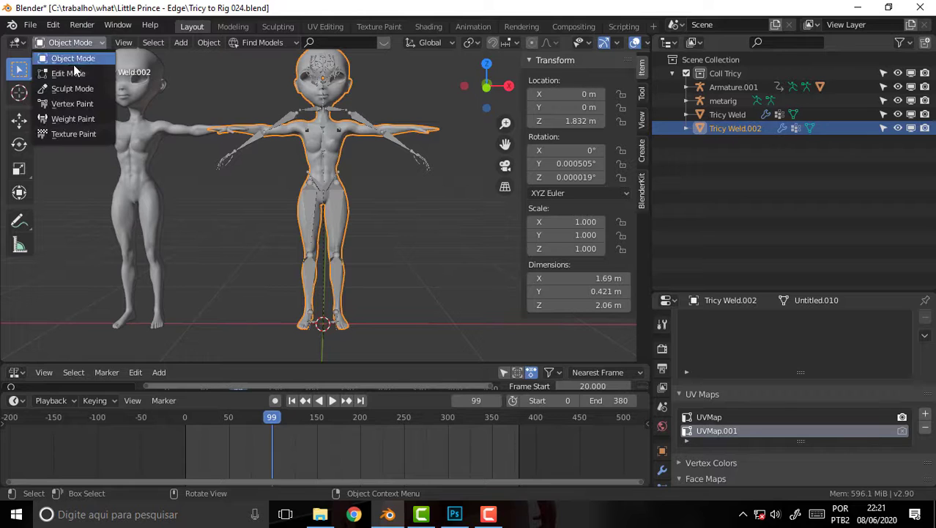
{"action": "key", "text": "Return"}
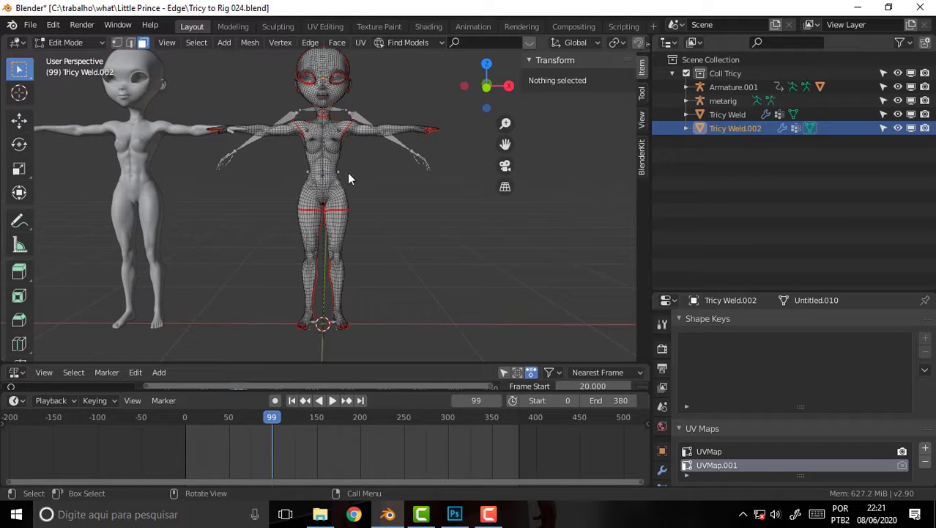
{"action": "key", "text": "a"}
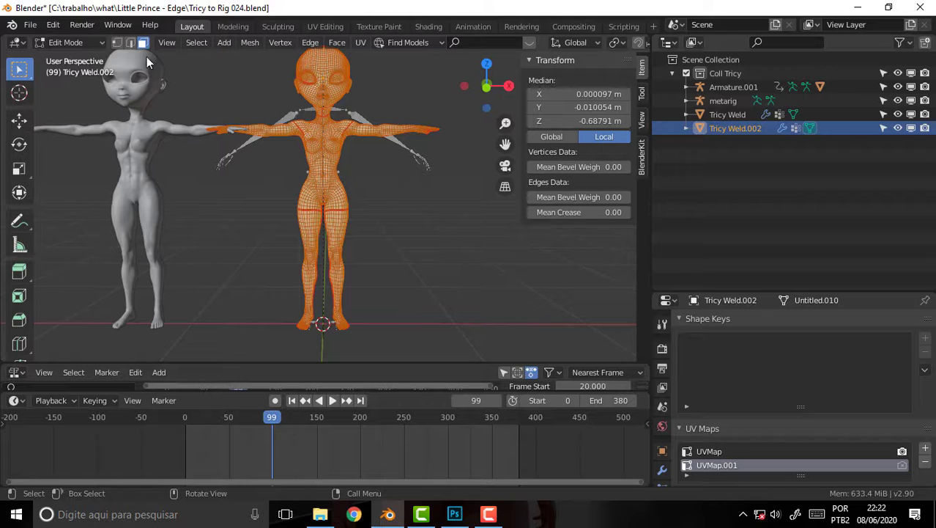
{"action": "left_click", "coordinate": [83, 42]}
{"action": "left_click", "coordinate": [85, 58]}
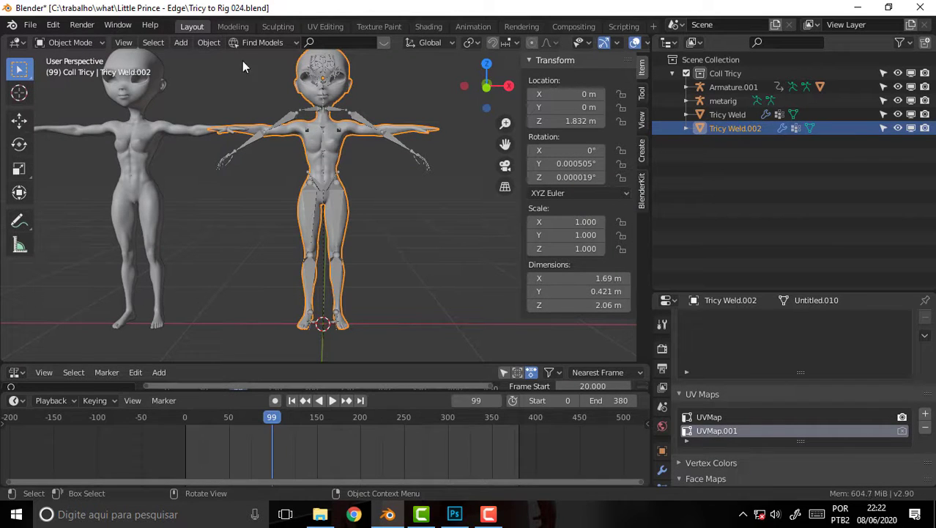
Set Tricy Weld.002's origin to the 3D cursor, then deselect it
{"action": "left_click", "coordinate": [193, 43]}
{"action": "left_click", "coordinate": [204, 43]}
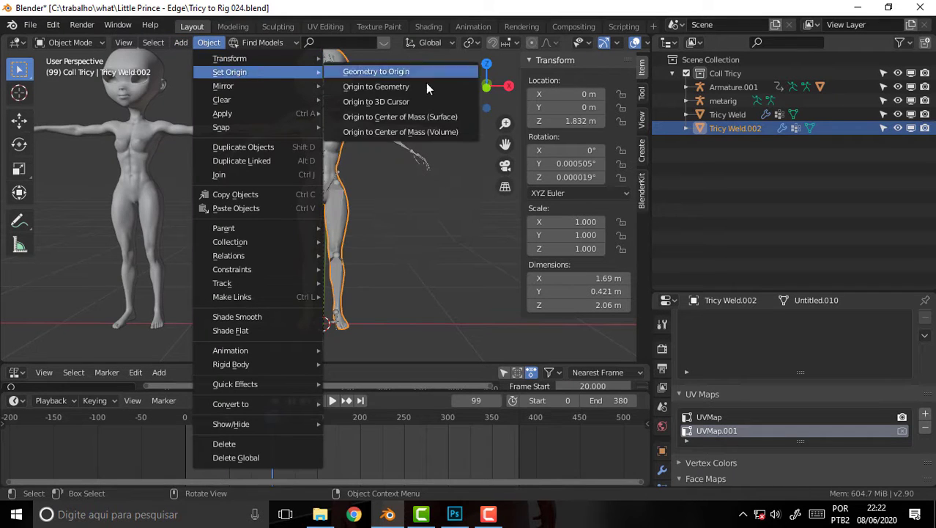
{"action": "mouse_move", "coordinate": [230, 72]}
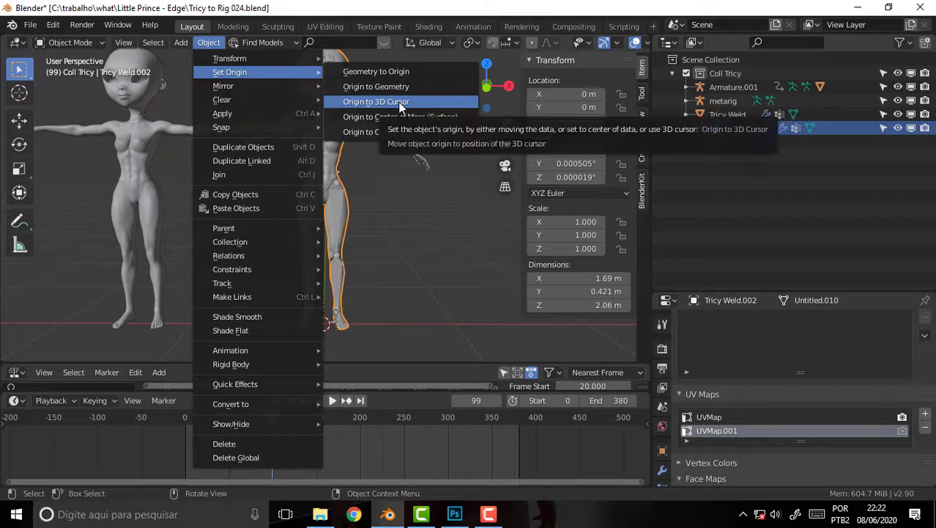
{"action": "left_click", "coordinate": [401, 104]}
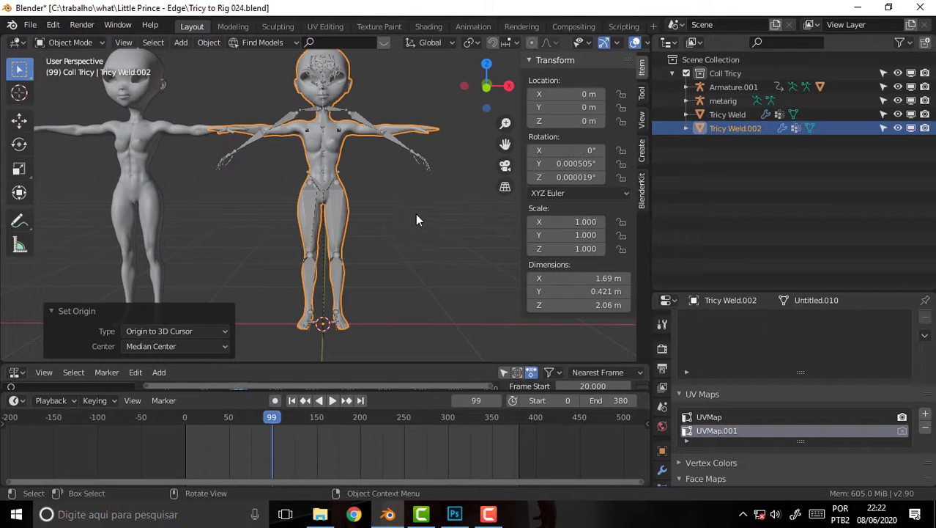
{"action": "left_click", "coordinate": [406, 252]}
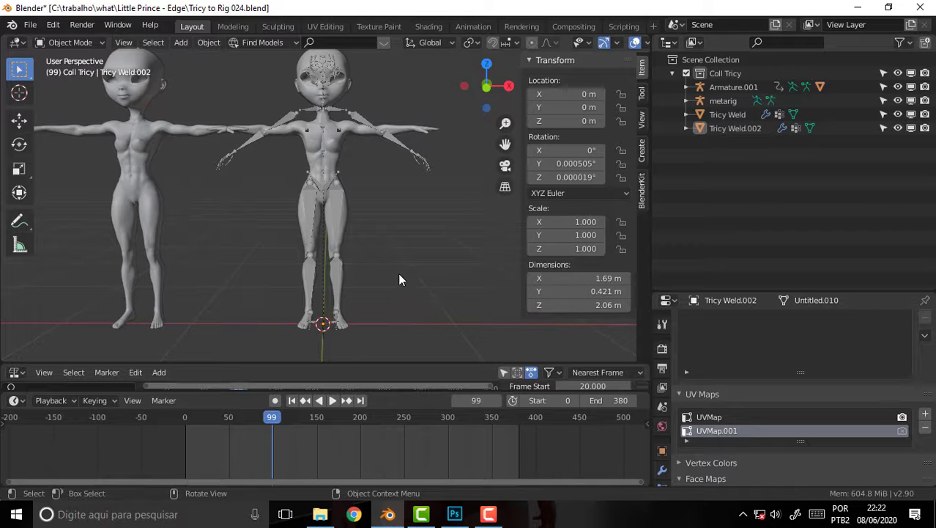
Switch to Front Orthographic and zoom out until all three characters and the floor fit
{"action": "scroll", "coordinate": [398, 273], "scroll_direction": "up", "scroll_amount": 1}
{"action": "scroll", "coordinate": [398, 272], "scroll_direction": "down", "scroll_amount": 1}
{"action": "scroll", "coordinate": [399, 192], "scroll_direction": "down", "scroll_amount": 1}
{"action": "scroll", "coordinate": [399, 192], "scroll_direction": "up", "scroll_amount": 1}
{"action": "scroll", "coordinate": [427, 201], "scroll_direction": "up", "scroll_amount": 1}
{"action": "scroll", "coordinate": [428, 200], "scroll_direction": "down", "scroll_amount": 2}
{"action": "key", "text": "KP_1"}
{"action": "scroll", "coordinate": [428, 200], "scroll_direction": "up", "scroll_amount": 3}
{"action": "scroll", "coordinate": [428, 208], "scroll_direction": "down", "scroll_amount": 2}
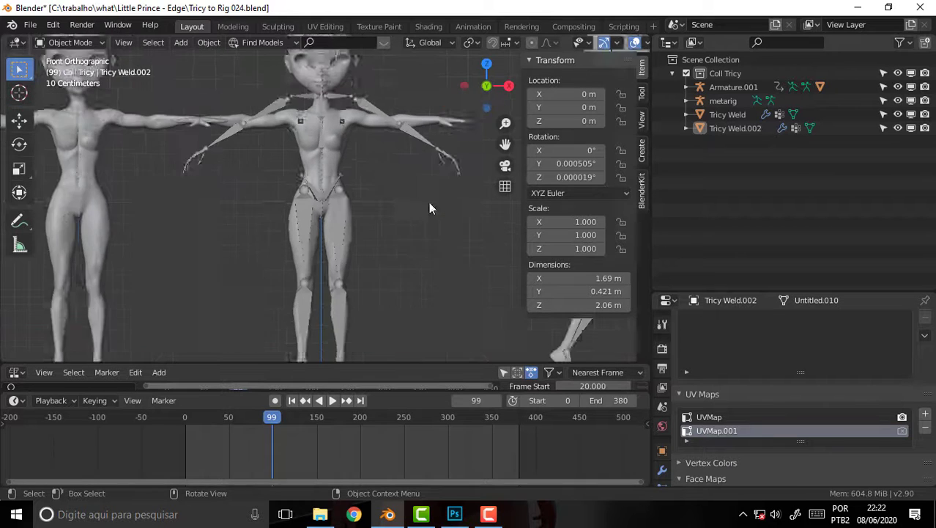
{"action": "scroll", "coordinate": [432, 210], "scroll_direction": "down", "scroll_amount": 1}
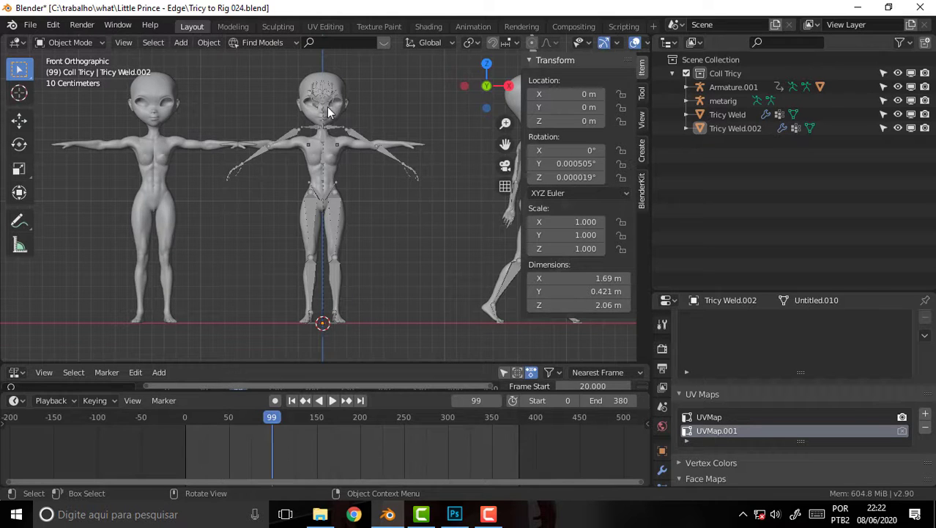
Select the metarig, try Edit and Pose Mode, and return it to Object Mode
{"action": "left_click", "coordinate": [328, 156]}
{"action": "left_click", "coordinate": [73, 45]}
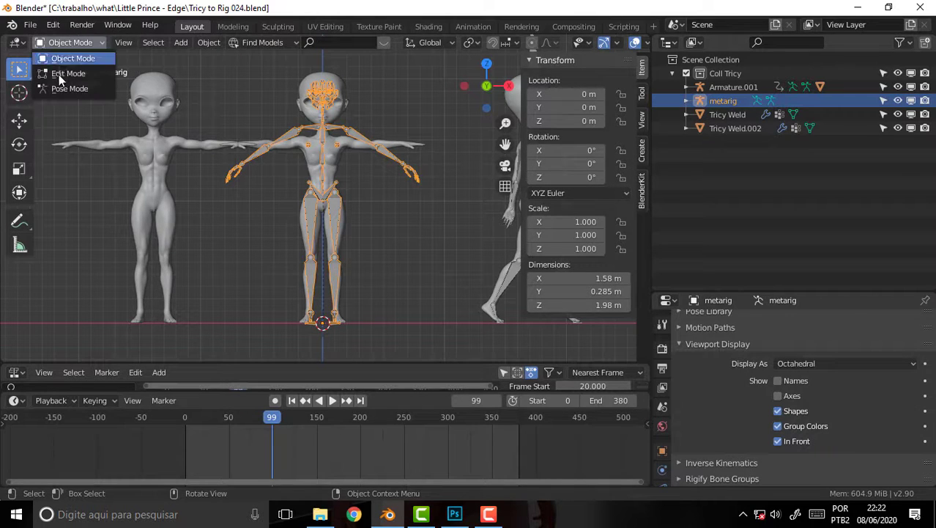
{"action": "left_click", "coordinate": [65, 77]}
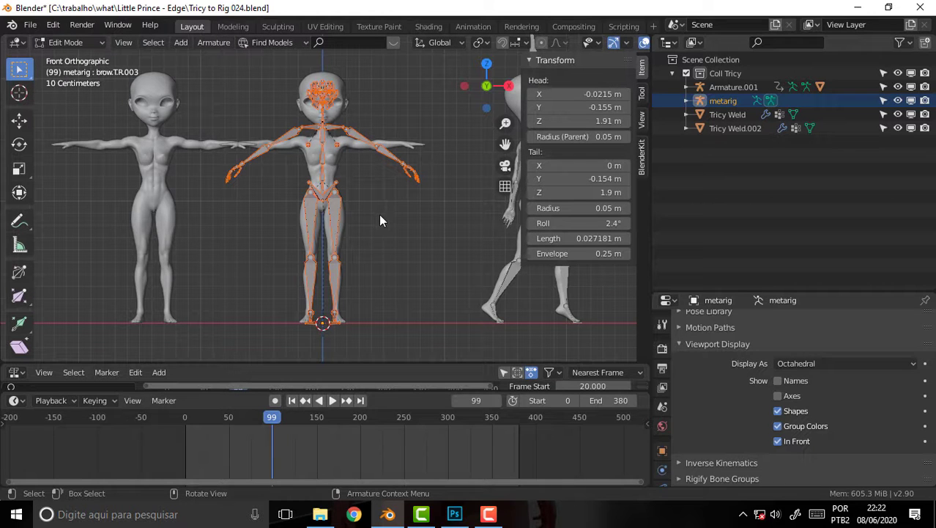
{"action": "key", "text": "g"}
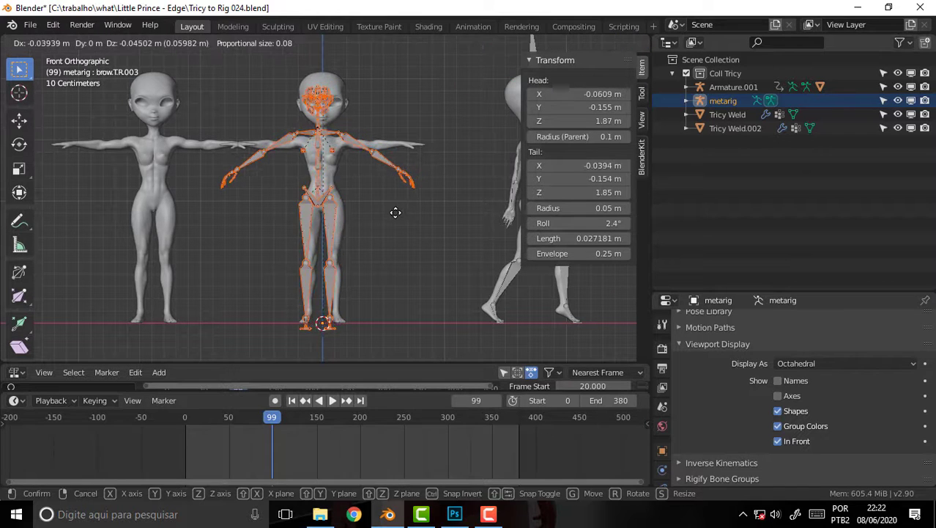
{"action": "key", "text": "s"}
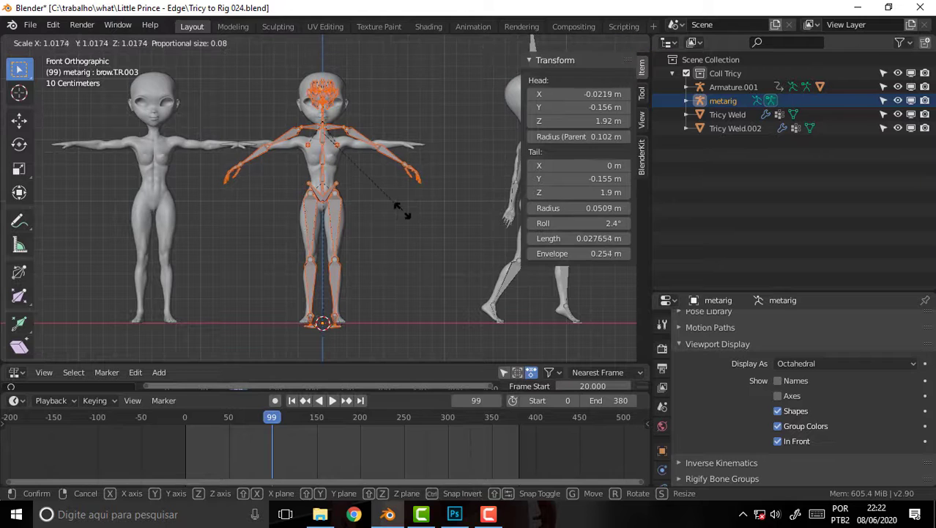
{"action": "key", "text": "Escape"}
{"action": "left_click", "coordinate": [67, 41]}
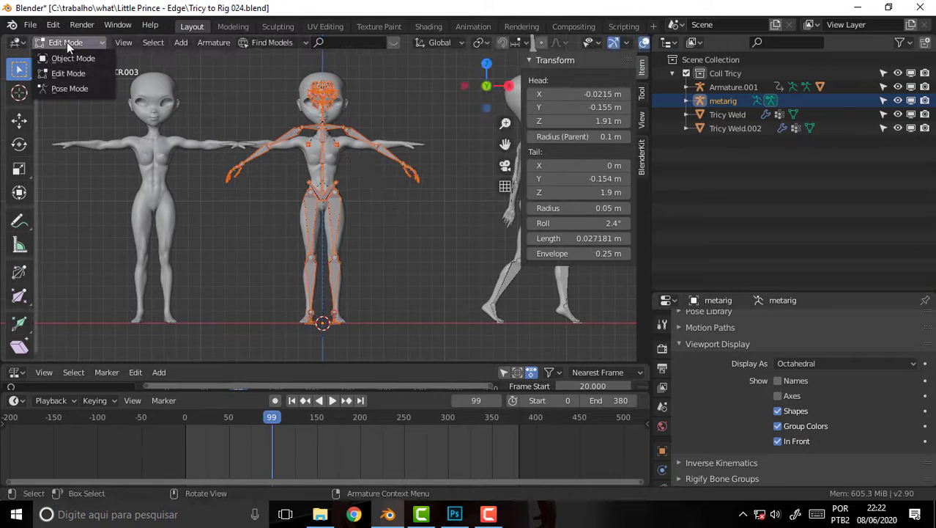
{"action": "left_click", "coordinate": [70, 88]}
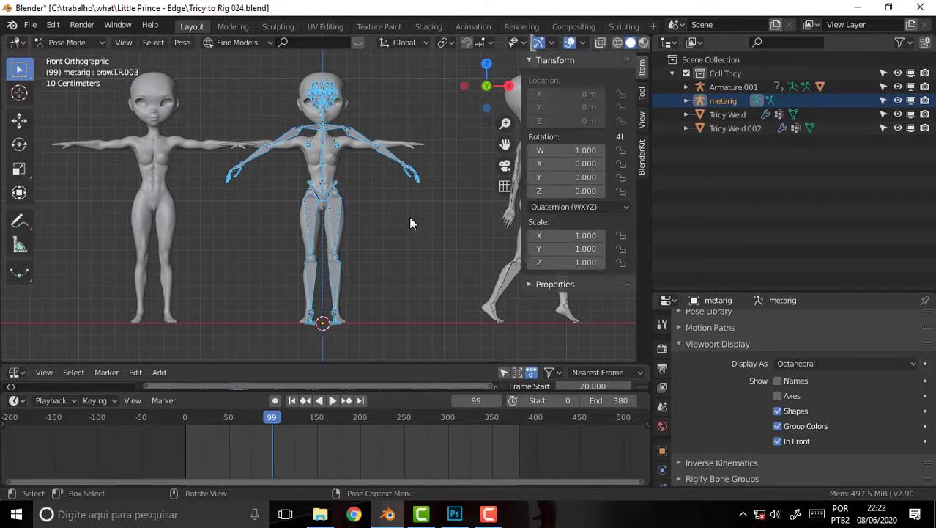
{"action": "left_click", "coordinate": [65, 42]}
{"action": "left_click", "coordinate": [70, 57]}
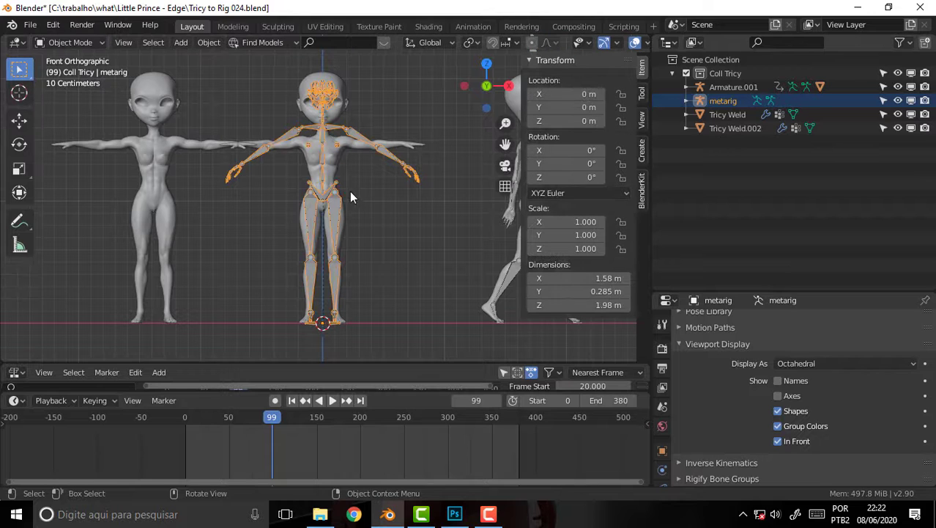
Scale the metarig uniformly to 0.927 and compare it against Tricy Weld.002
{"action": "key", "text": "s"}
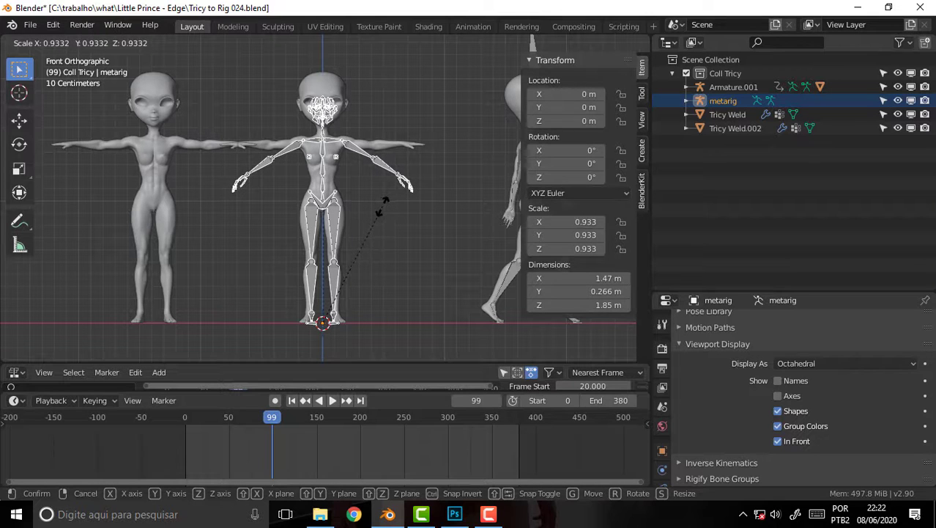
{"action": "left_click", "coordinate": [382, 208]}
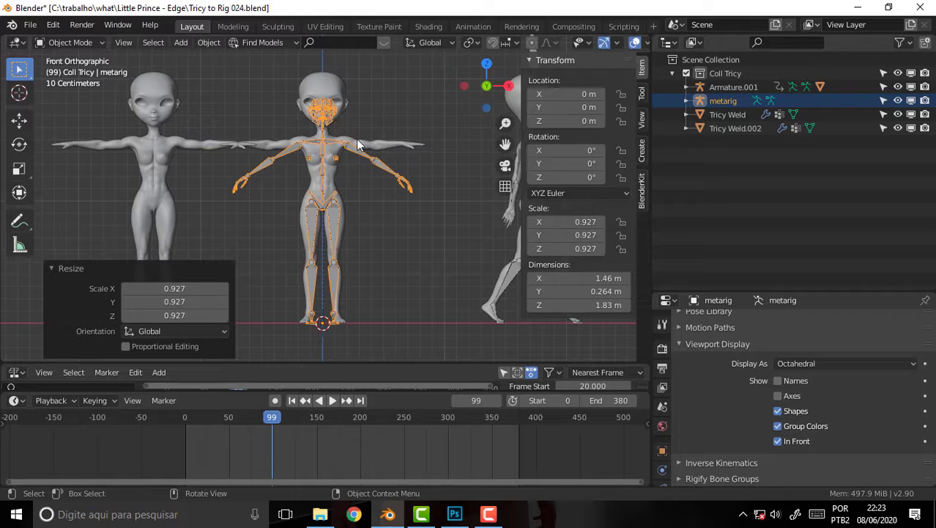
{"action": "left_click", "coordinate": [337, 163]}
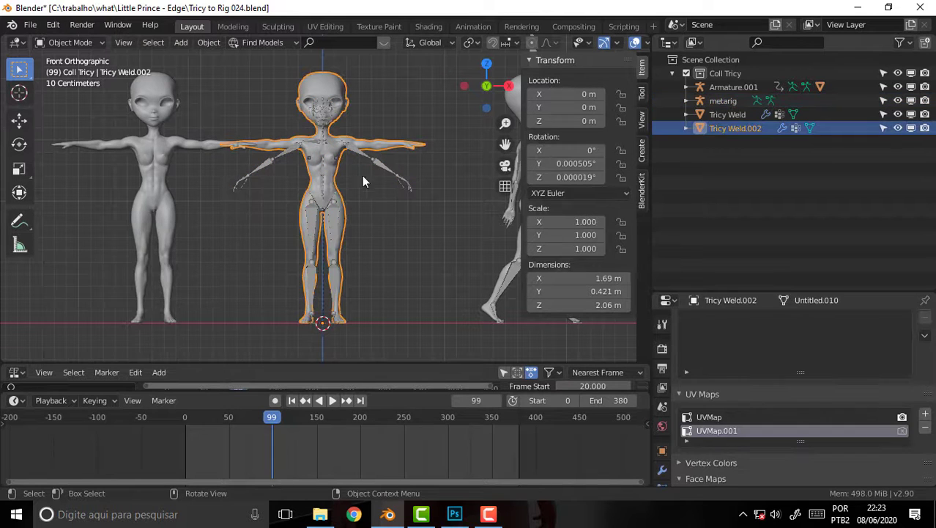
{"action": "left_click", "coordinate": [367, 160]}
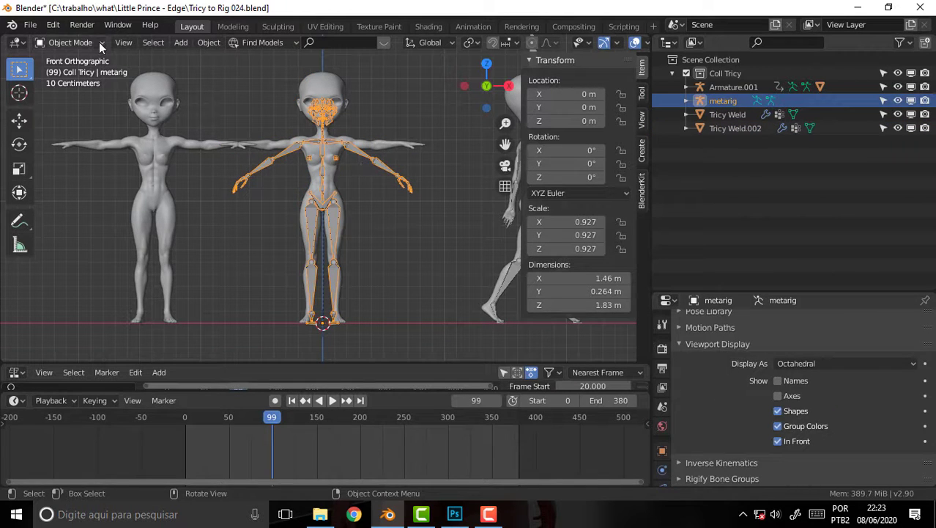
Put the metarig in Edit Mode and enable X-Axis Mirror in the sidebar Tool tab
{"action": "left_click", "coordinate": [70, 41]}
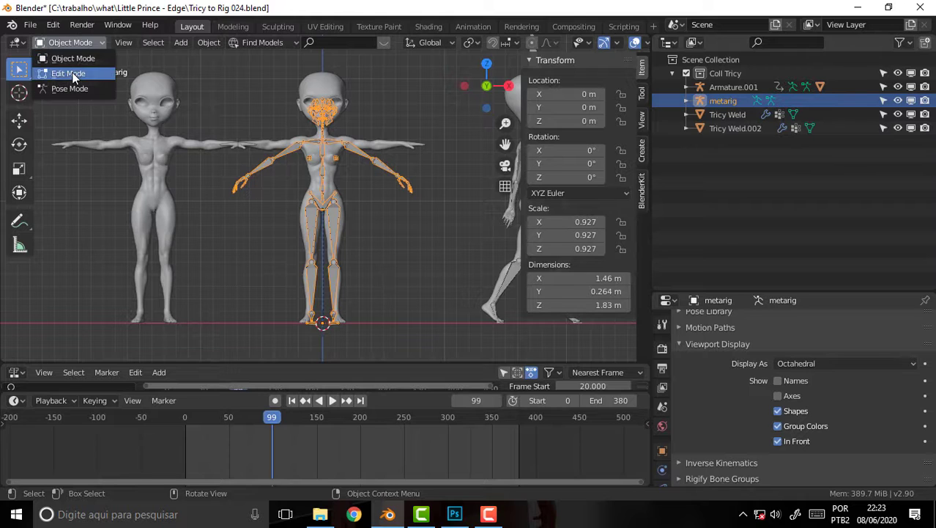
{"action": "left_click", "coordinate": [65, 69]}
{"action": "scroll", "coordinate": [450, 99], "scroll_direction": "up", "scroll_amount": 3}
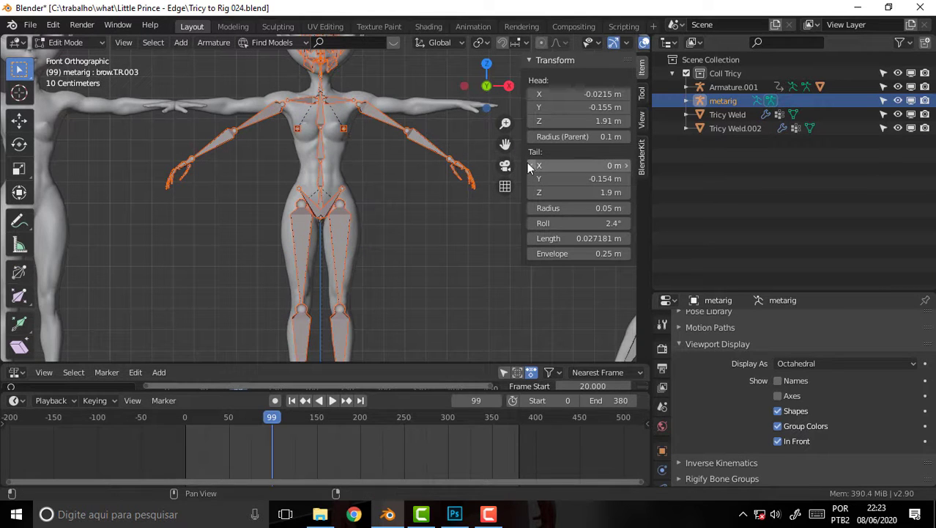
{"action": "left_click", "coordinate": [642, 119]}
{"action": "left_click", "coordinate": [642, 94]}
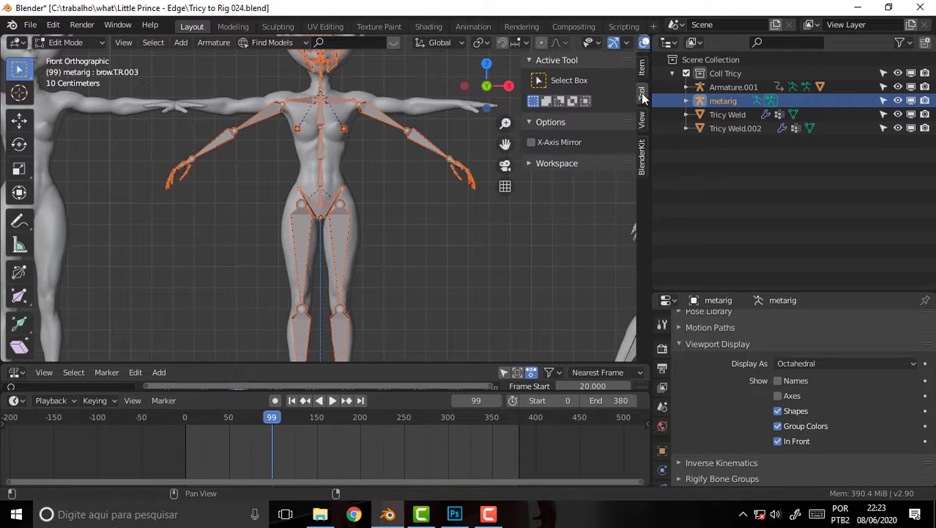
{"action": "left_click", "coordinate": [531, 143]}
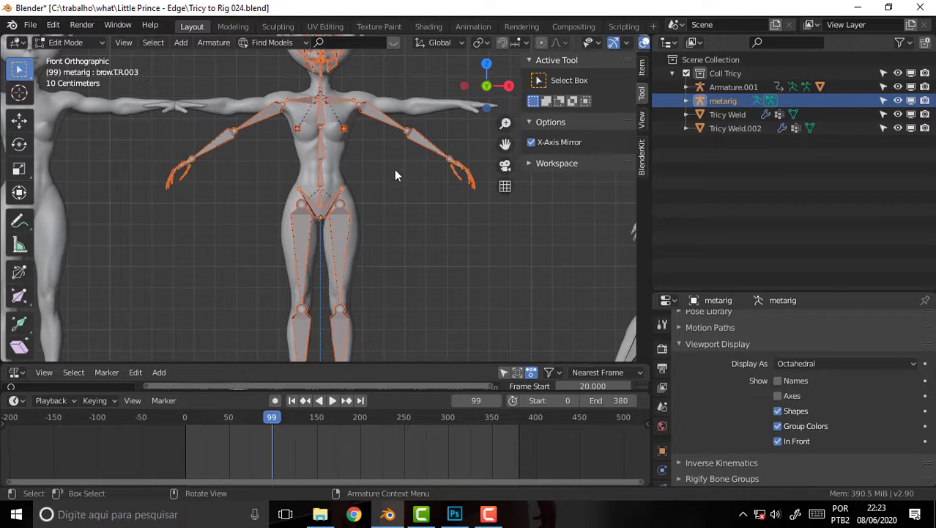
Select only the breast.L bone and orbit to a perspective view showing the floor grid
{"action": "left_click", "coordinate": [352, 139]}
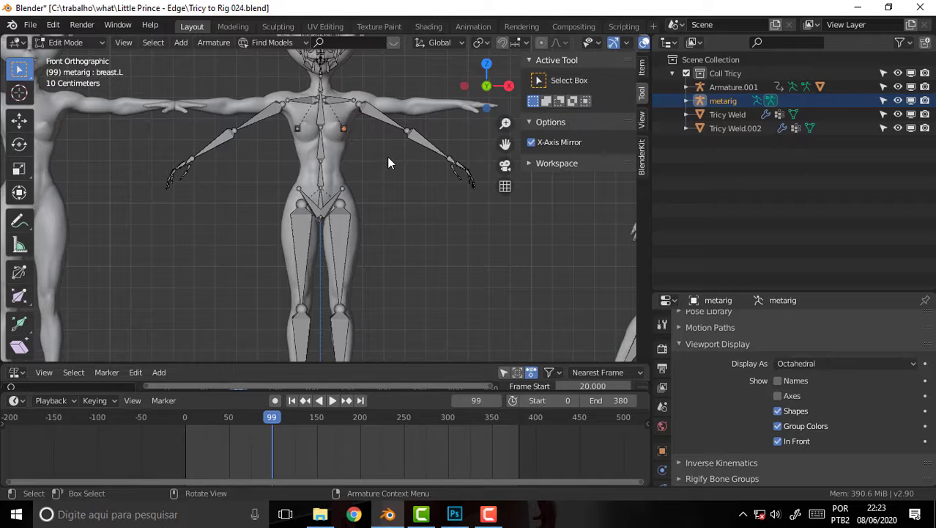
{"action": "mouse_move", "coordinate": [387, 156]}
{"action": "middle_mouse_down"}
{"action": "mouse_move", "coordinate": [384, 176]}
{"action": "mouse_move", "coordinate": [373, 179]}
{"action": "mouse_move", "coordinate": [440, 157]}
{"action": "mouse_move", "coordinate": [390, 176]}
{"action": "mouse_move", "coordinate": [432, 173]}
{"action": "middle_mouse_up"}
{"action": "mouse_move", "coordinate": [505, 144]}
{"action": "left_mouse_down"}
{"action": "mouse_move", "coordinate": [512, 157]}
{"action": "mouse_move", "coordinate": [405, 141]}
{"action": "left_mouse_up"}
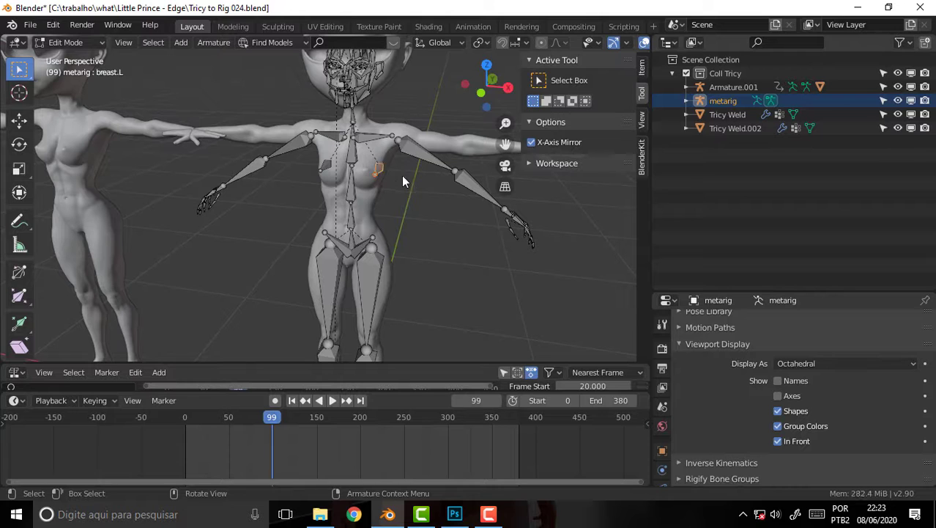
Shift the left breast bone slightly, then bring the legs and feet into close view
{"action": "key", "text": "g"}
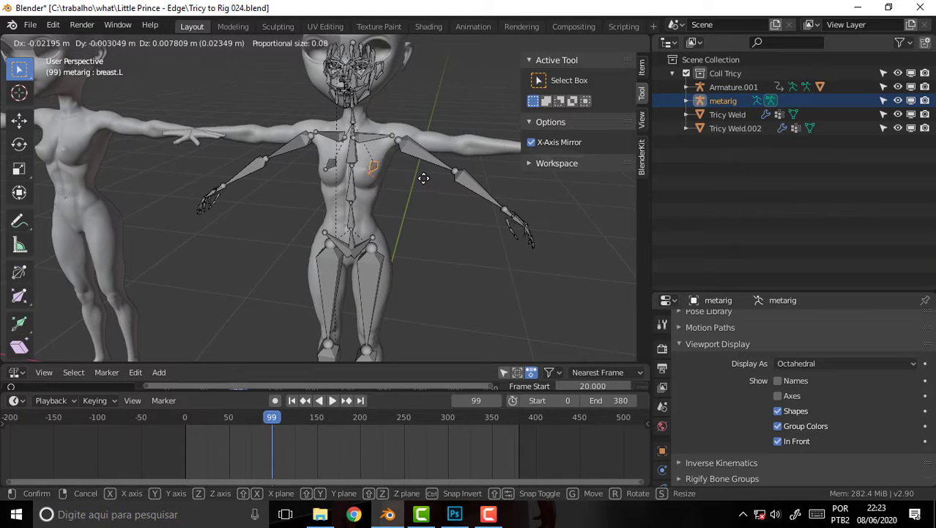
{"action": "left_click", "coordinate": [426, 184]}
{"action": "middle_click_drag", "start_coordinate": [426, 196], "coordinate": [447, 185]}
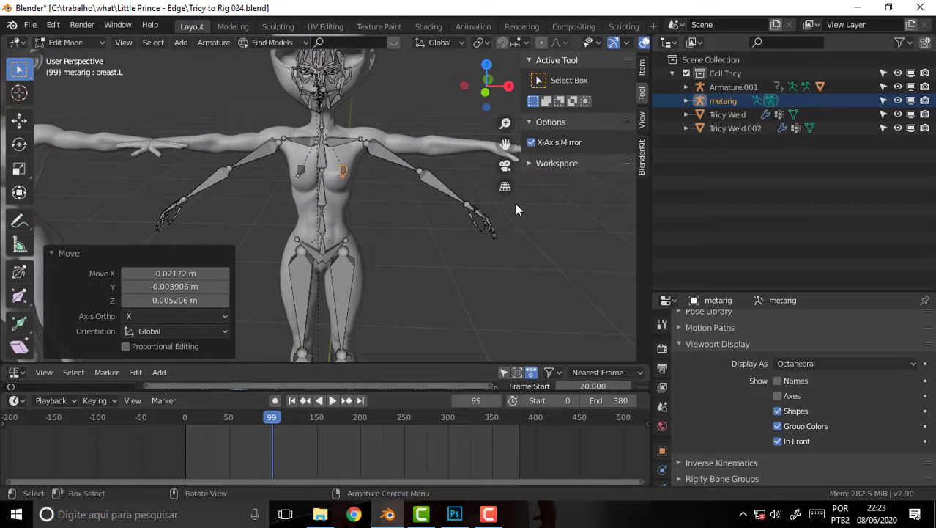
{"action": "middle_click_drag", "start_coordinate": [515, 204], "coordinate": [444, 293]}
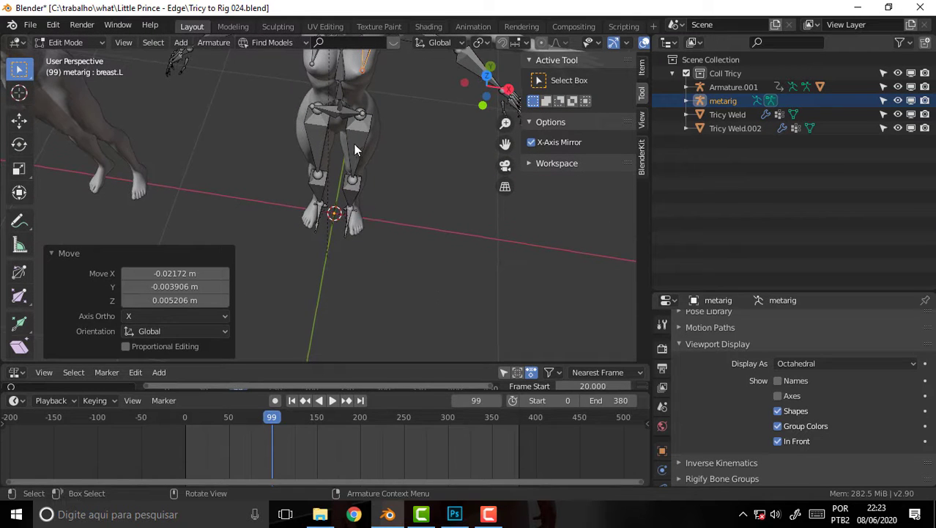
{"action": "middle_click_drag", "start_coordinate": [435, 179], "coordinate": [522, 214]}
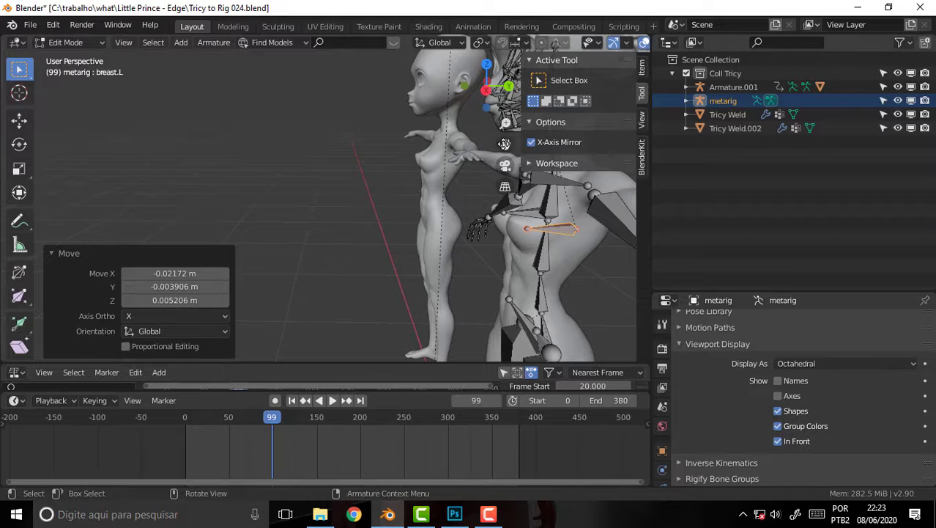
{"action": "left_click_drag", "start_coordinate": [504, 143], "coordinate": [504, 144]}
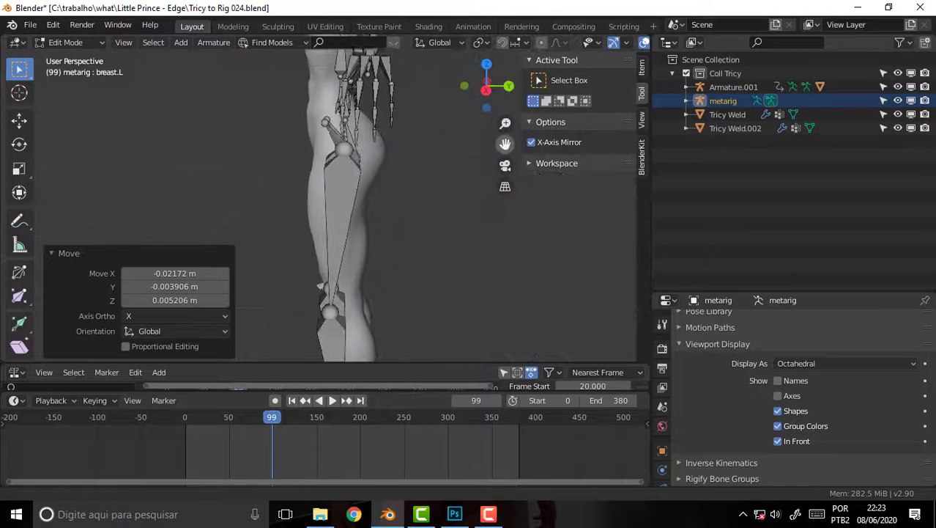
{"action": "left_click_drag", "start_coordinate": [505, 143], "coordinate": [505, 143]}
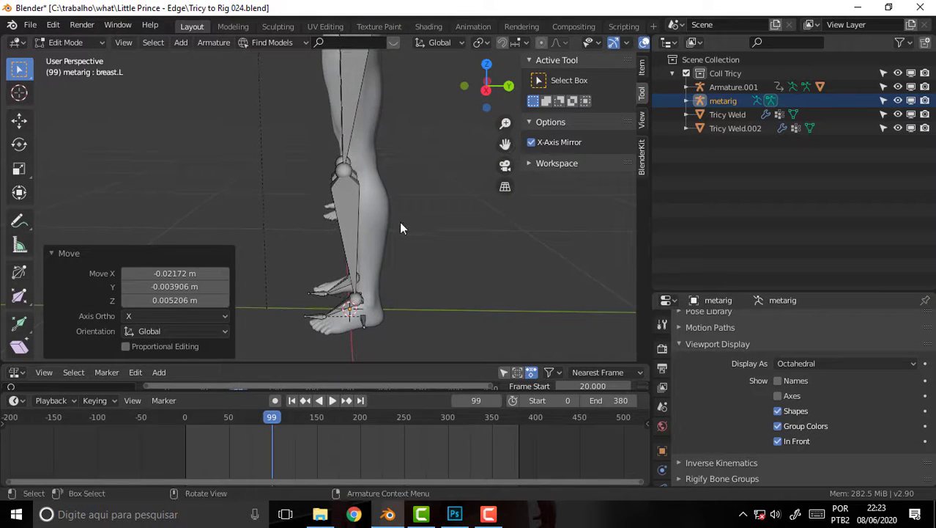
Rotate the left shin bone (shin.L) by -5.51° to match the lower leg
{"action": "left_click", "coordinate": [349, 183]}
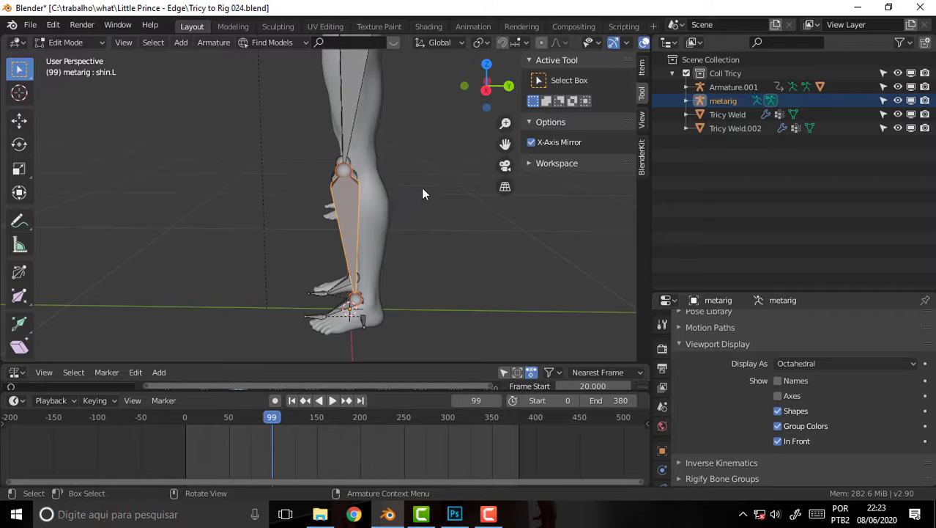
{"action": "key", "text": "r"}
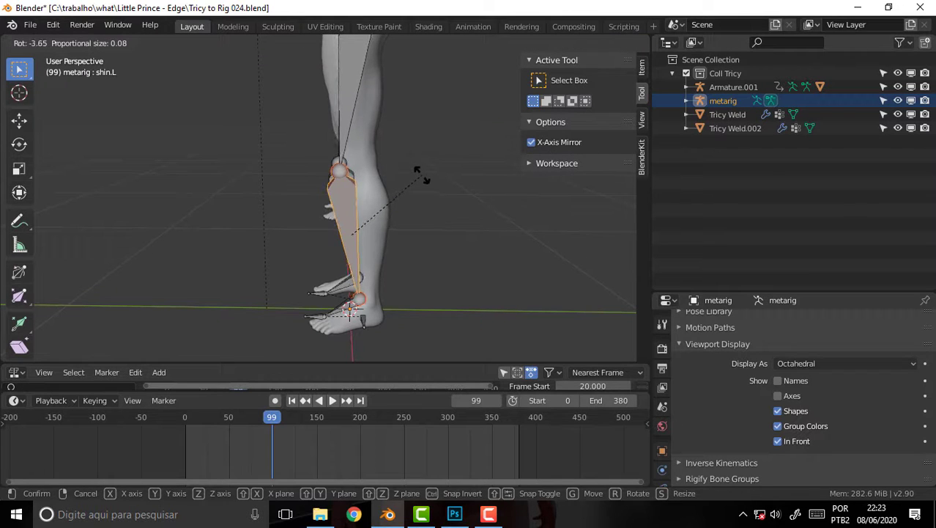
{"action": "key", "text": "Escape"}
{"action": "left_click", "coordinate": [62, 41]}
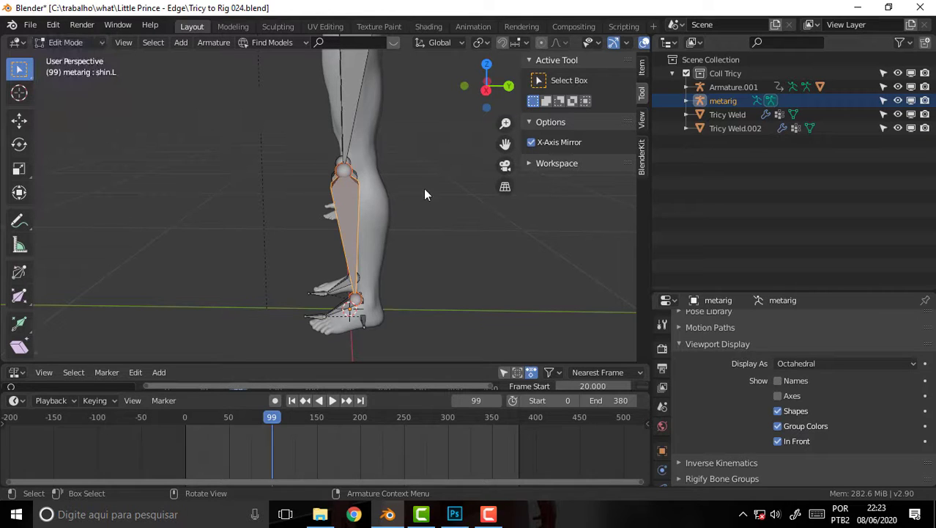
{"action": "key", "text": "r"}
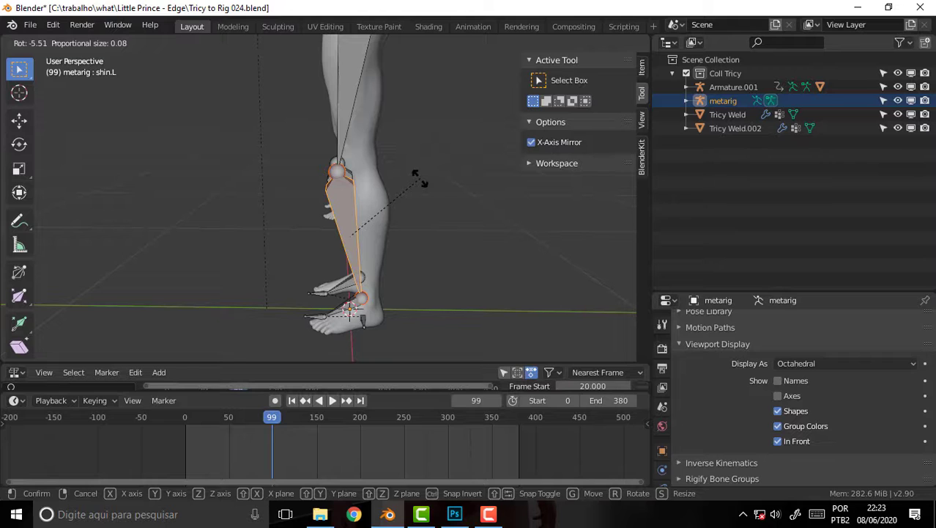
{"action": "left_click", "coordinate": [419, 178]}
Move shin.L 0.034631 m along Y and check the leg fit from several angles
{"action": "key", "text": "g"}
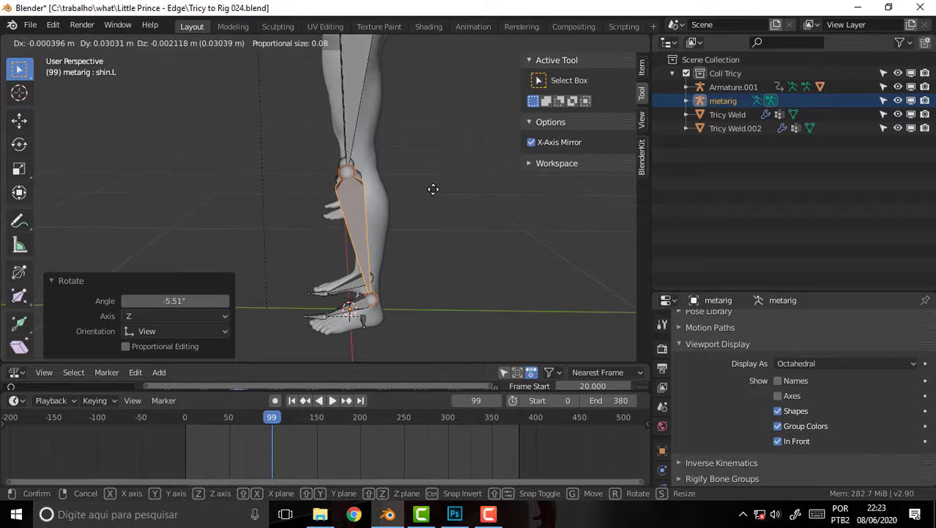
{"action": "left_click", "coordinate": [435, 188]}
{"action": "middle_click_drag", "start_coordinate": [430, 205], "coordinate": [564, 212]}
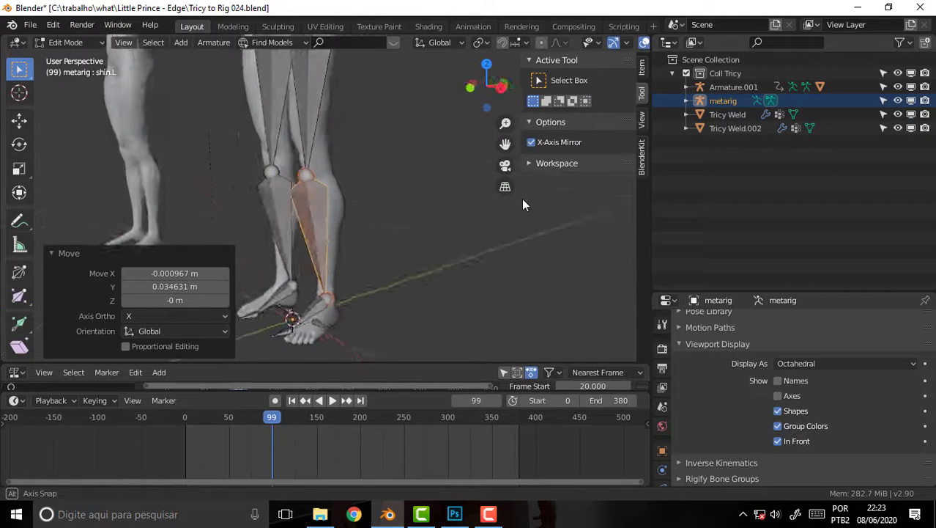
{"action": "middle_click_drag", "start_coordinate": [461, 184], "coordinate": [439, 230]}
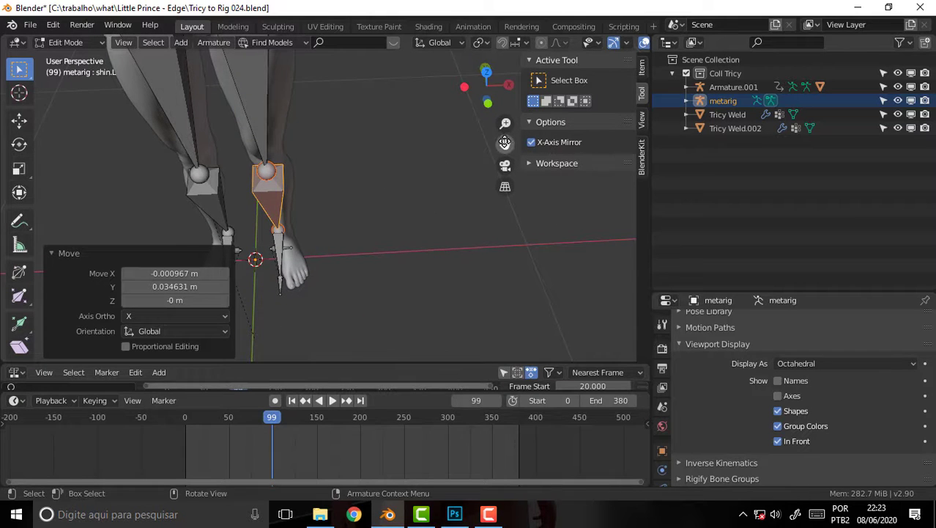
{"action": "left_click_drag", "start_coordinate": [505, 142], "coordinate": [385, 146]}
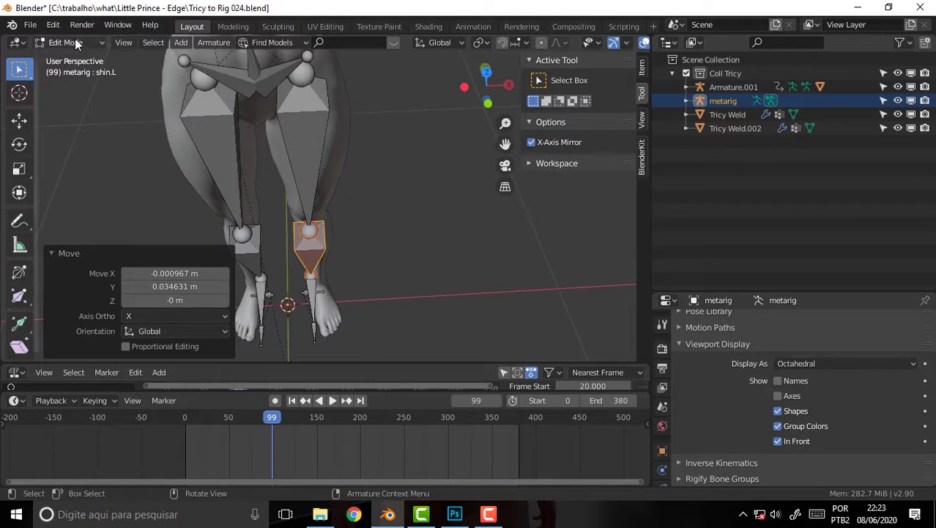
Try rotating the left thigh bone around its local Y axis, then cancel it
{"action": "left_click", "coordinate": [307, 143]}
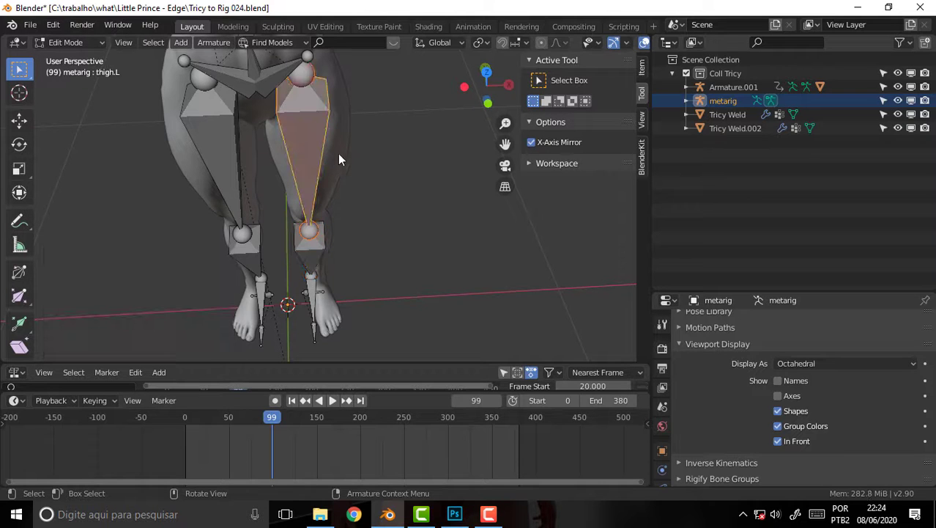
{"action": "key", "text": "r"}
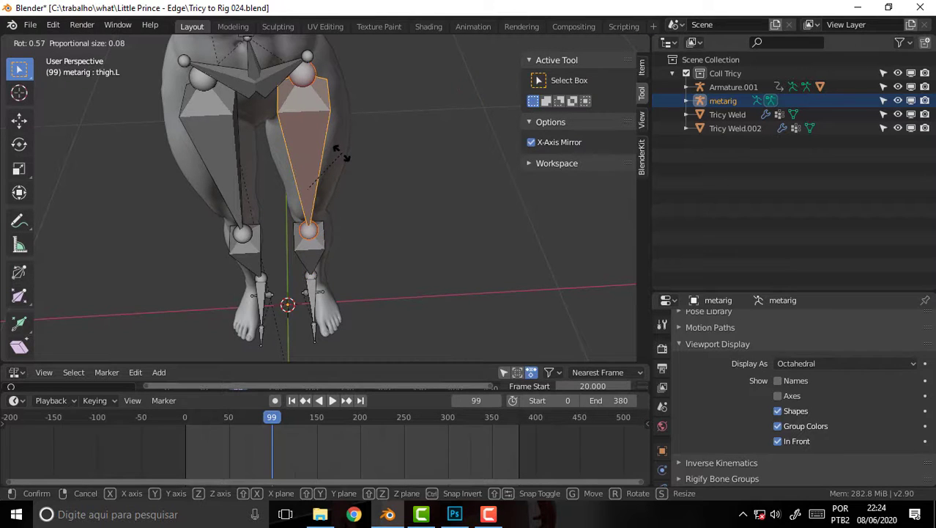
{"action": "key", "text": "y"}
{"action": "key", "text": "y"}
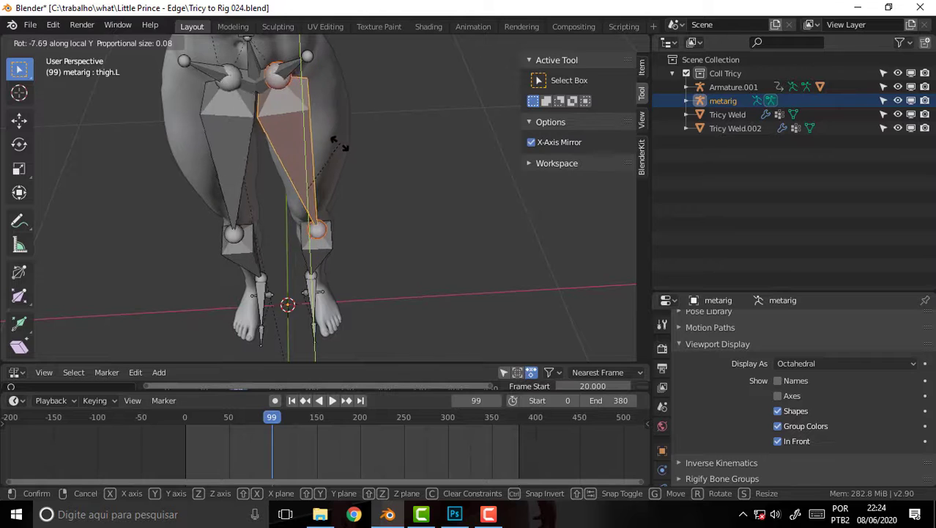
{"action": "key", "text": "Escape"}
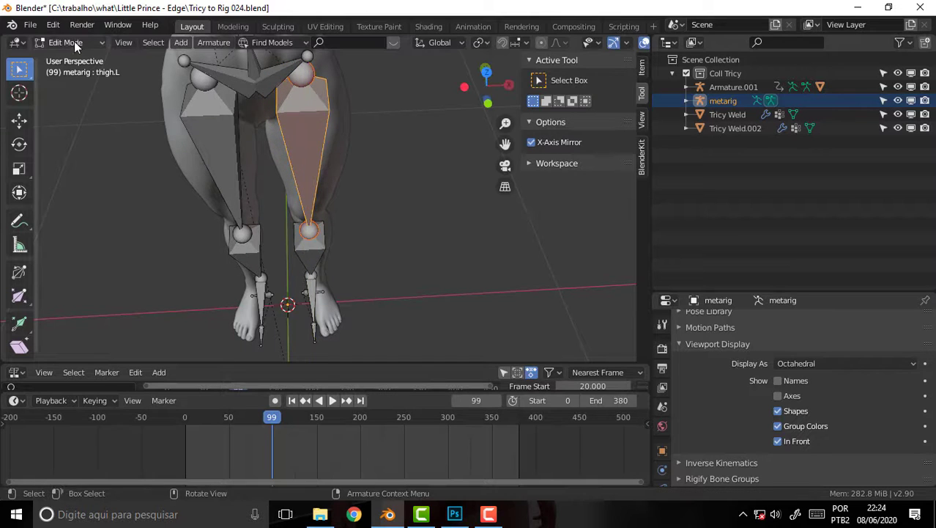
Twist shin.L by -2.21° around its local Z axis
{"action": "left_click", "coordinate": [316, 253]}
{"action": "key", "text": "r"}
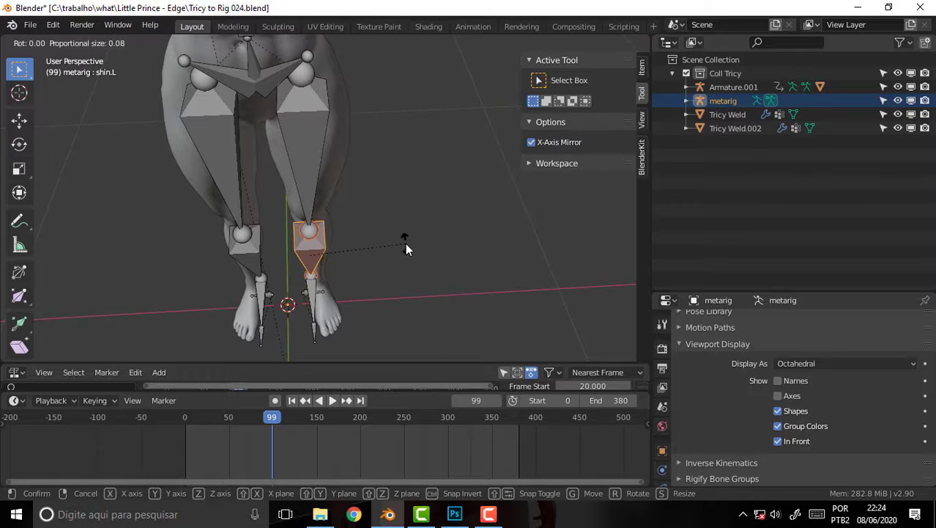
{"action": "key", "text": "y"}
{"action": "key", "text": "y"}
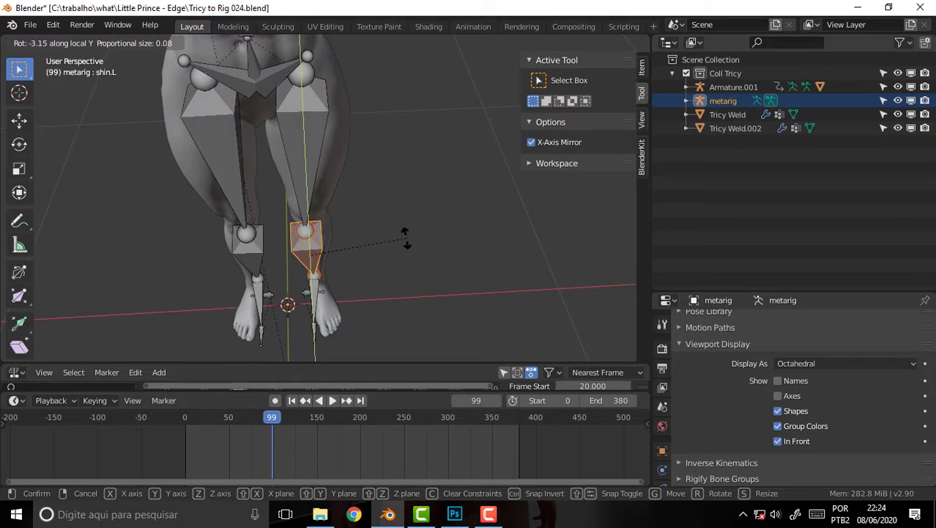
{"action": "key", "text": "z"}
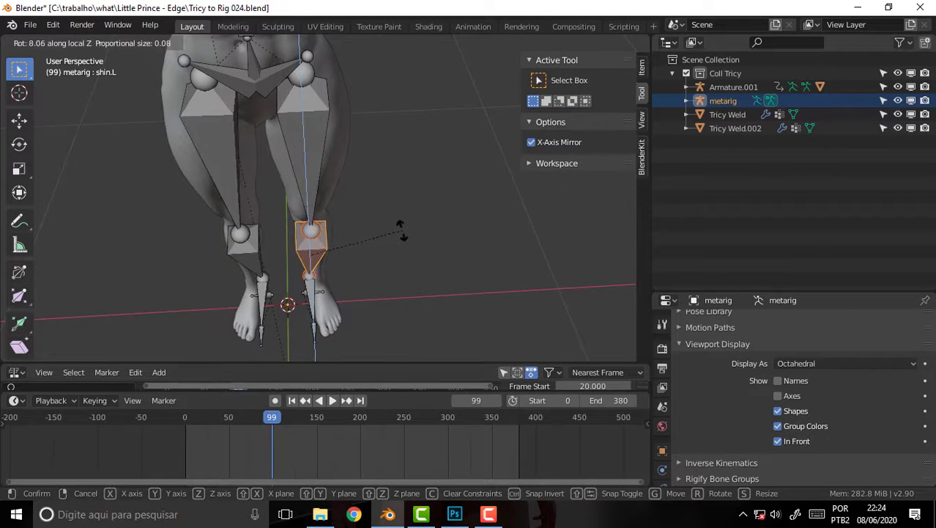
{"action": "key", "text": "z"}
{"action": "left_click", "coordinate": [400, 248]}
Try further Z-axis rotations of the shin and cancel both
{"action": "key", "text": "r"}
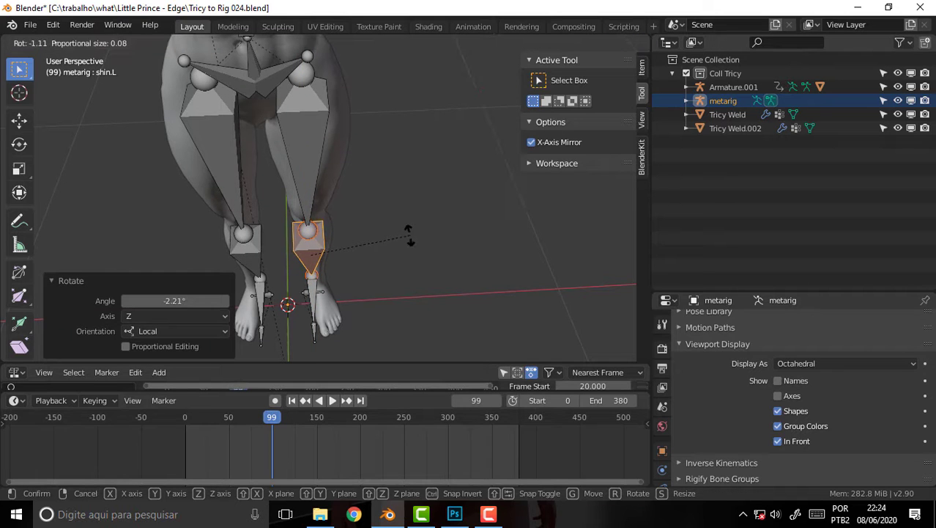
{"action": "key", "text": "z"}
{"action": "key", "text": "Escape"}
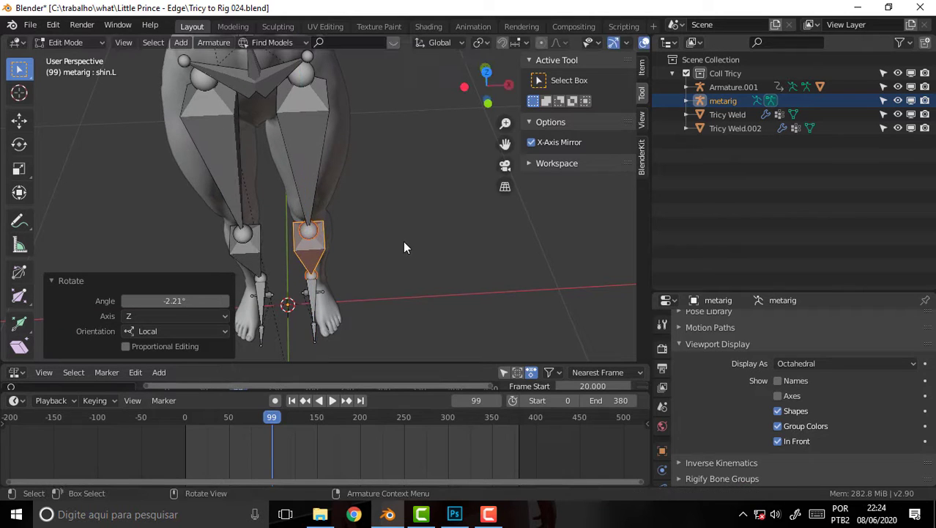
{"action": "key", "text": "r"}
{"action": "key", "text": "z"}
{"action": "key", "text": "z"}
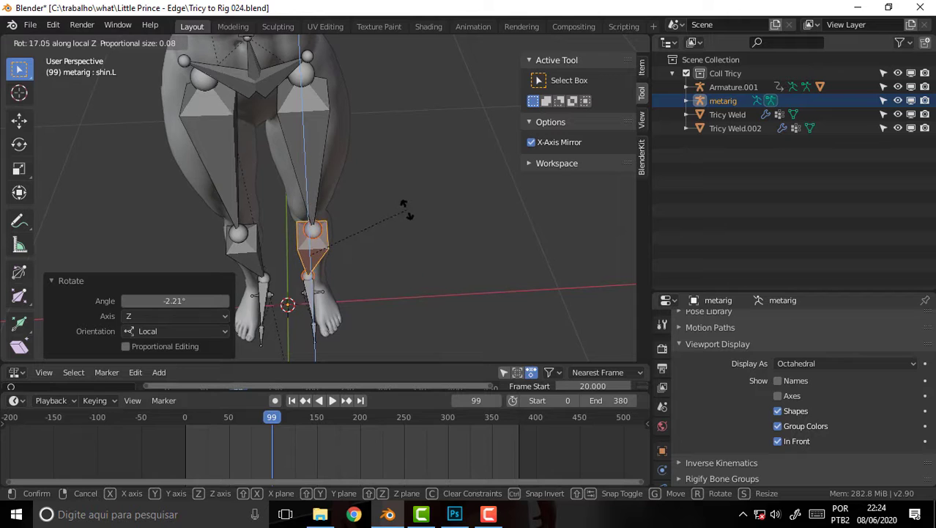
{"action": "key", "text": "Escape"}
Switch the metarig to Pose Mode and trackball-rotate the left shin bone
{"action": "left_click", "coordinate": [66, 42]}
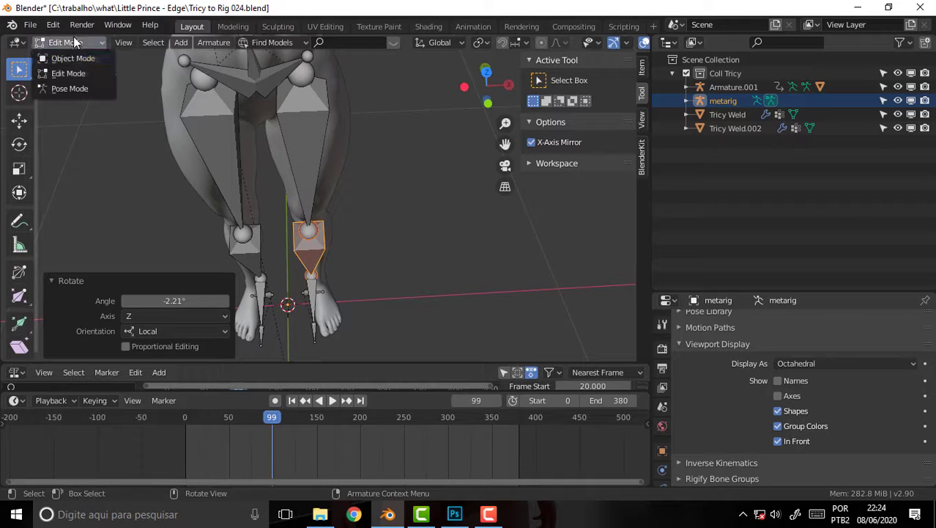
{"action": "left_click", "coordinate": [75, 88]}
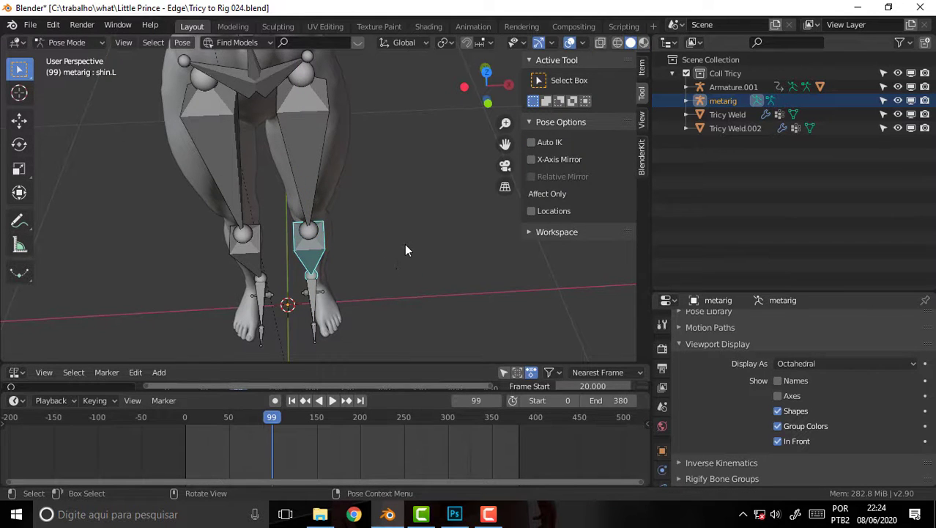
{"action": "key", "text": "r"}
{"action": "key", "text": "z"}
{"action": "key", "text": "z"}
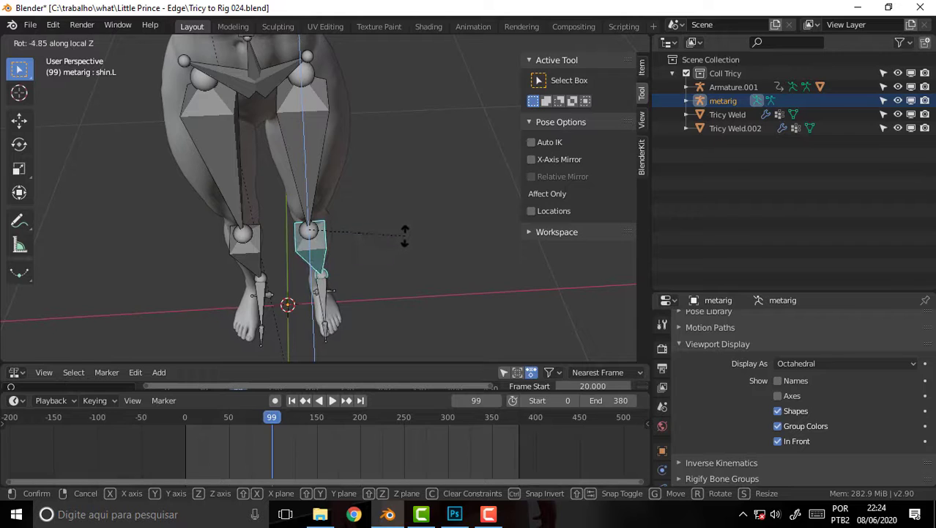
{"action": "key", "text": "r"}
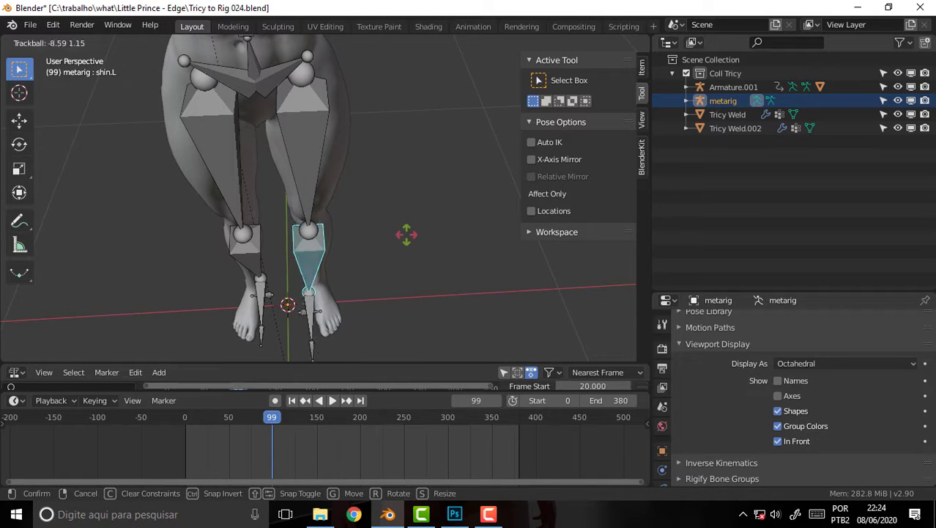
{"action": "left_click", "coordinate": [406, 248]}
Rotate the shin 12.6° around global Z and view the figure from the front
{"action": "key", "text": "r"}
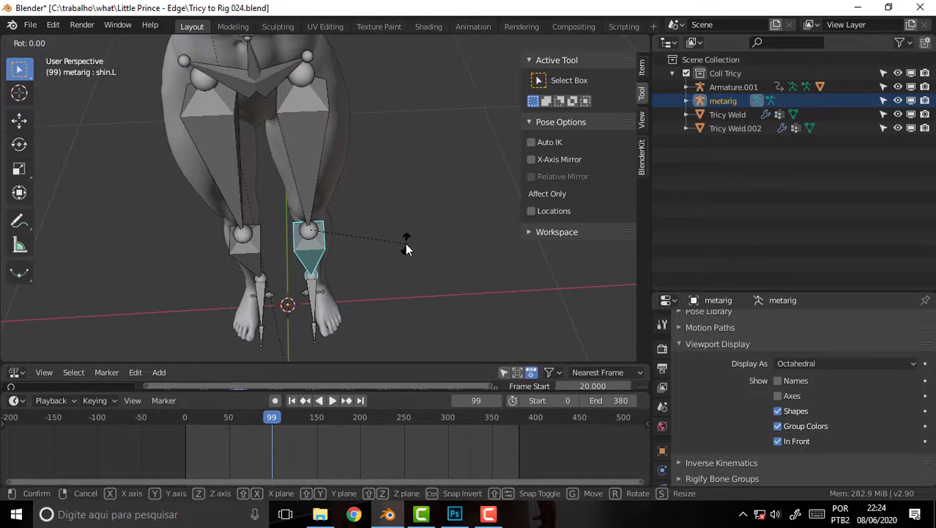
{"action": "key", "text": "z"}
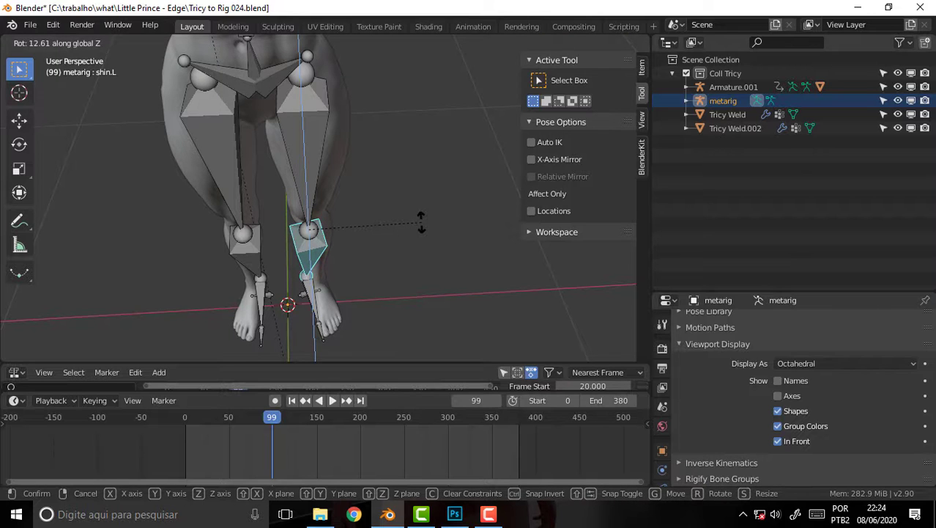
{"action": "left_click", "coordinate": [420, 222]}
{"action": "middle_click_drag", "start_coordinate": [406, 215], "coordinate": [404, 135]}
{"action": "scroll", "coordinate": [404, 135], "scroll_direction": "down", "scroll_amount": 3}
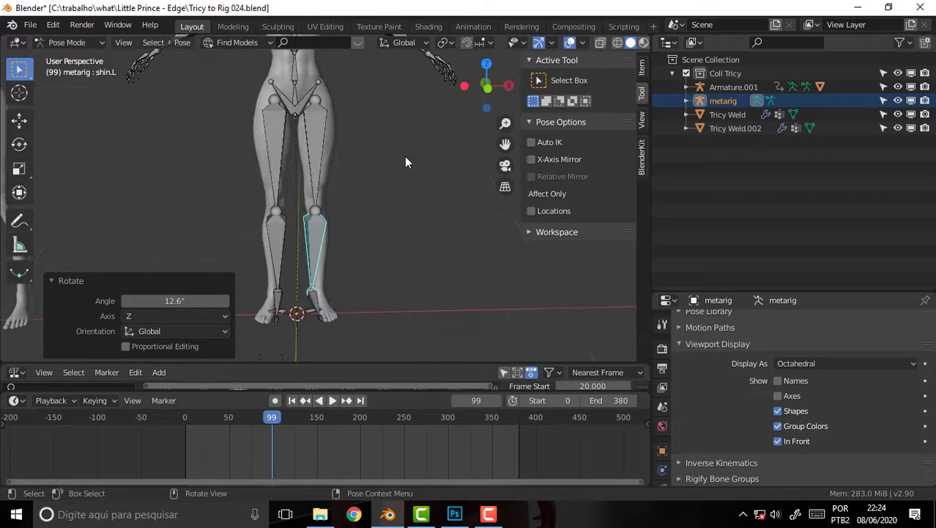
Rotate the shin slightly further, undo that, and return the armature to Object Mode
{"action": "key", "text": "r"}
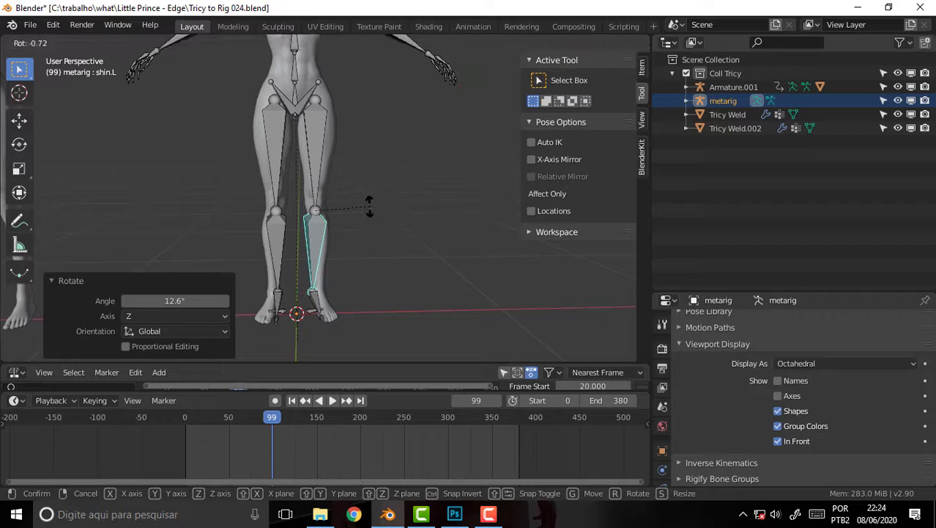
{"action": "left_click", "coordinate": [372, 208]}
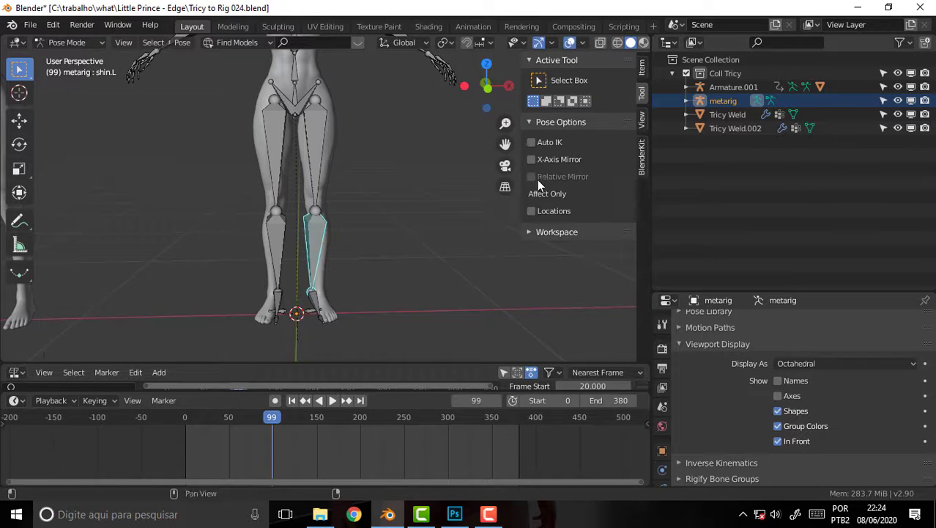
{"action": "key", "text": "ctrl+z"}
{"action": "key", "text": "ctrl+Tab"}
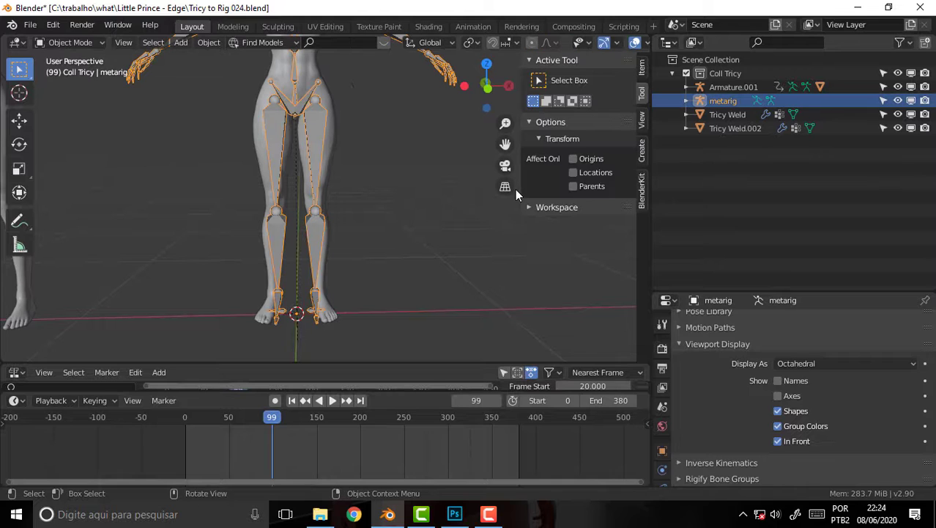
Put the metarig back in Pose Mode and rotate shin.L by -2.83°
{"action": "left_click", "coordinate": [65, 42]}
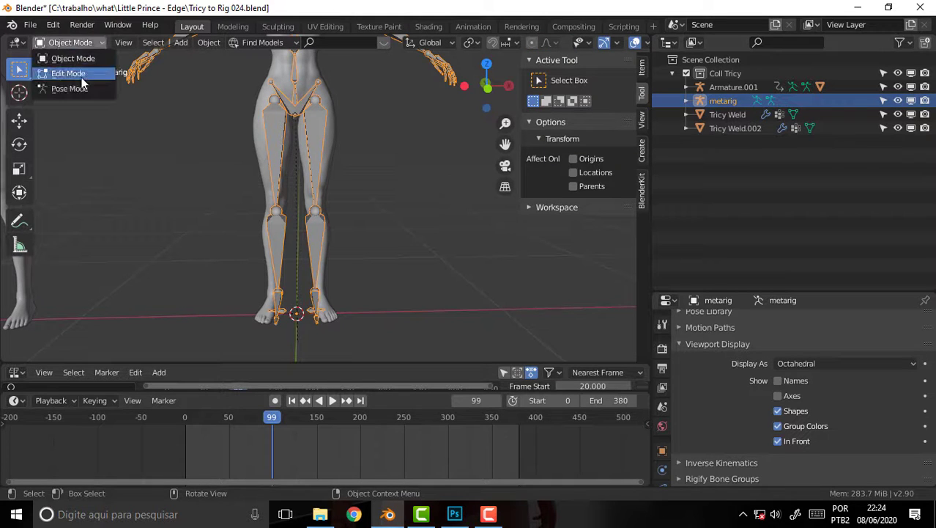
{"action": "left_click", "coordinate": [82, 89]}
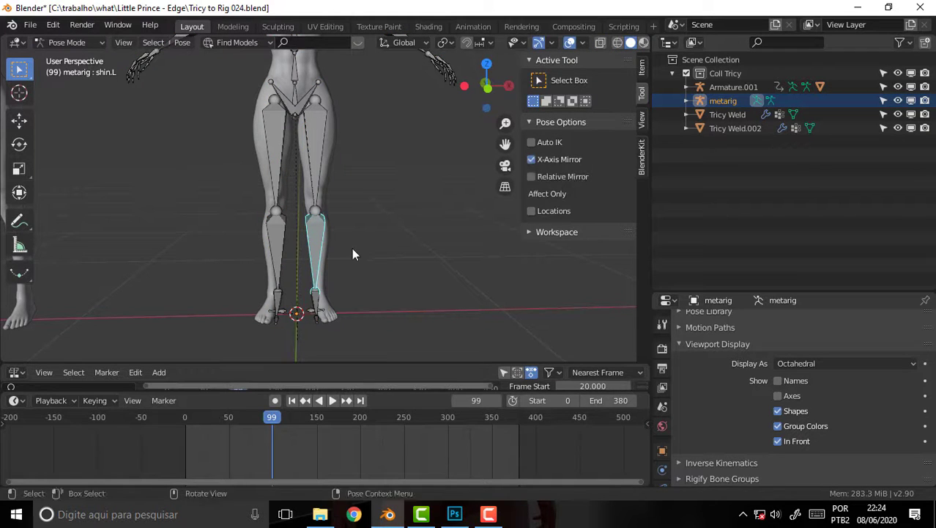
{"action": "key", "text": "r"}
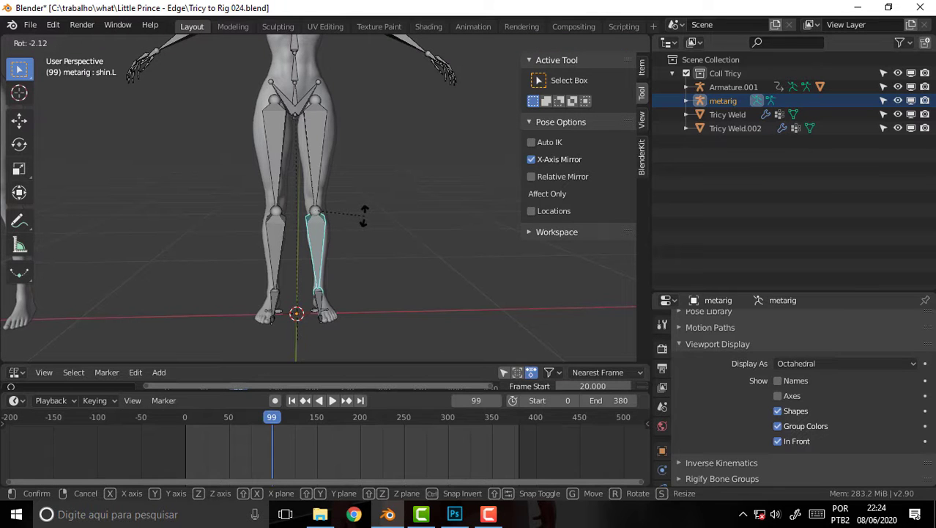
{"action": "left_click", "coordinate": [363, 215]}
Twist shin.L -11° around its local Y axis and reframe on the upper rig
{"action": "key", "text": "r"}
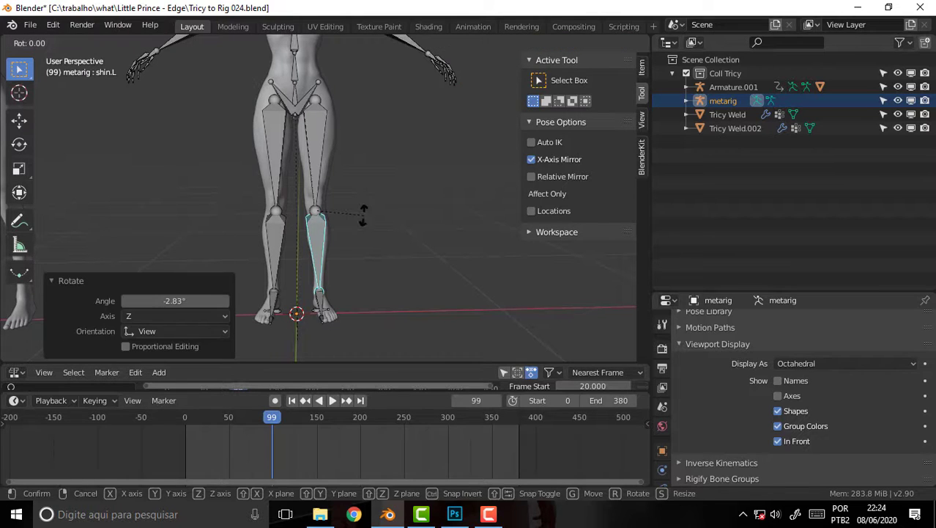
{"action": "key", "text": "y"}
{"action": "key", "text": "y"}
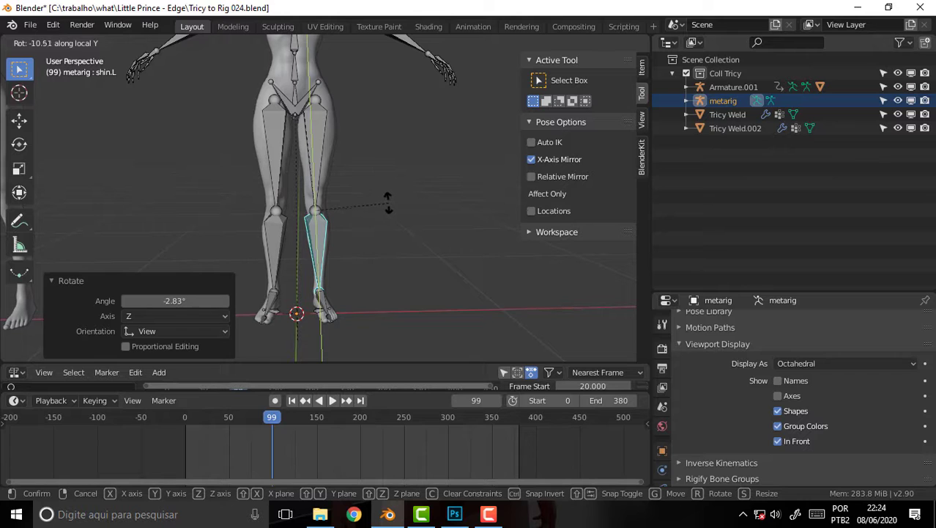
{"action": "left_click", "coordinate": [388, 203]}
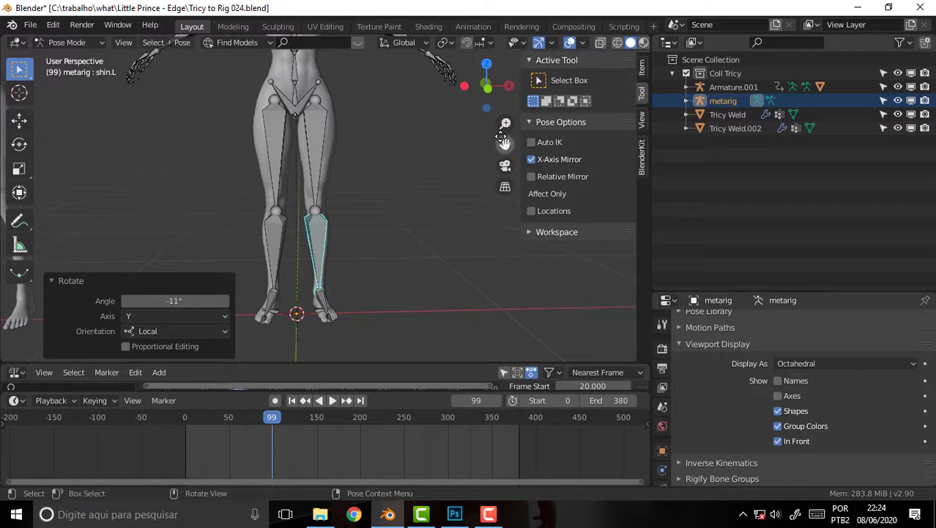
{"action": "left_click_drag", "start_coordinate": [502, 139], "coordinate": [490, 126]}
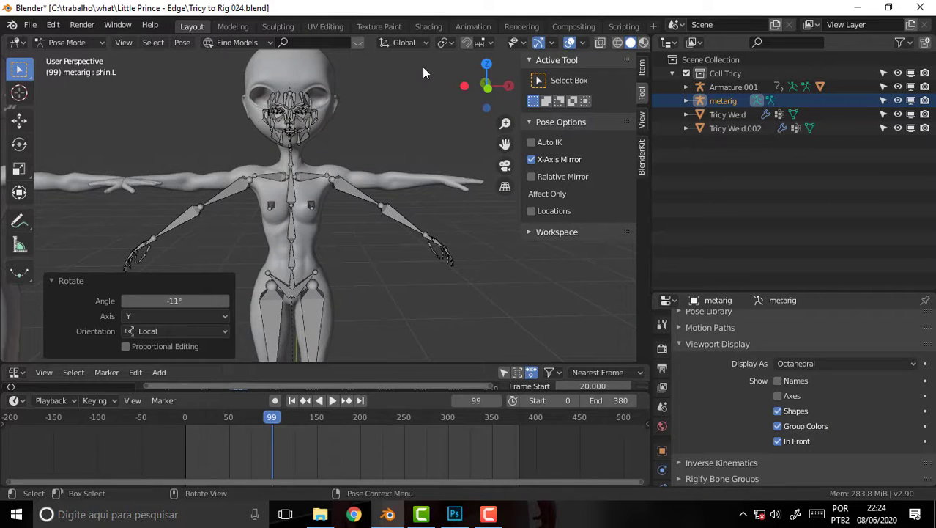
{"action": "middle_click_drag", "start_coordinate": [423, 72], "coordinate": [374, 72]}
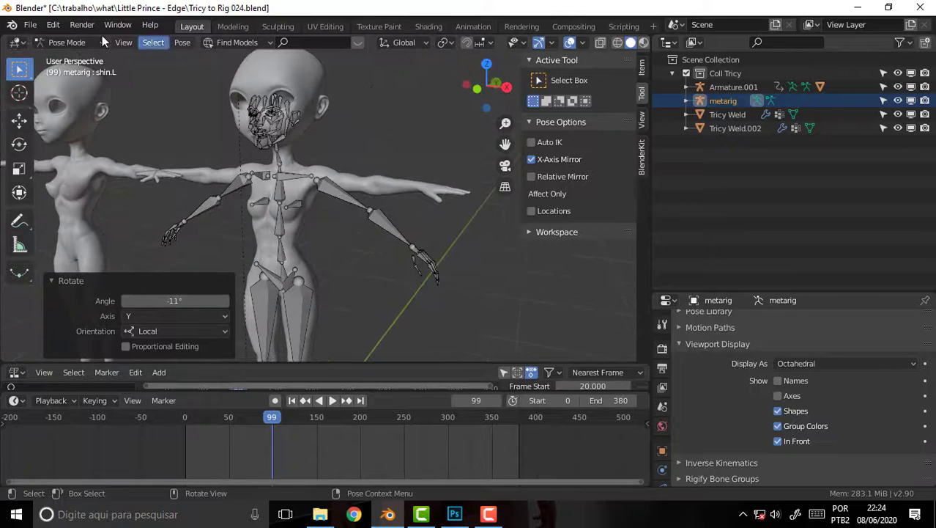
{"action": "left_click", "coordinate": [70, 41]}
Switch to Edit Mode and rotate the selected leg bone to fit the lower leg
{"action": "left_click", "coordinate": [74, 71]}
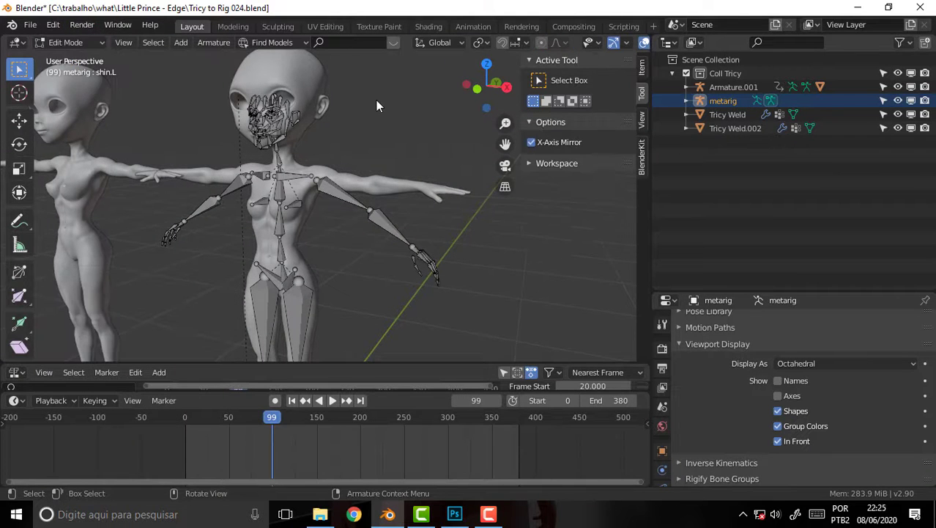
{"action": "mouse_move", "coordinate": [376, 106]}
{"action": "middle_mouse_down"}
{"action": "mouse_move", "coordinate": [452, 106]}
{"action": "mouse_move", "coordinate": [436, 173]}
{"action": "middle_mouse_up"}
{"action": "scroll", "coordinate": [436, 176], "scroll_direction": "up", "scroll_amount": 2}
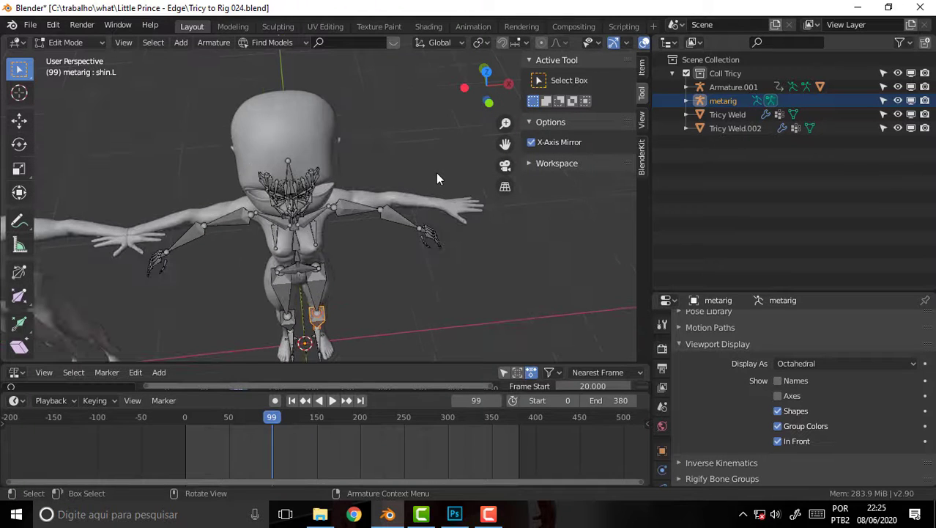
{"action": "left_click_drag", "start_coordinate": [506, 144], "coordinate": [511, 150]}
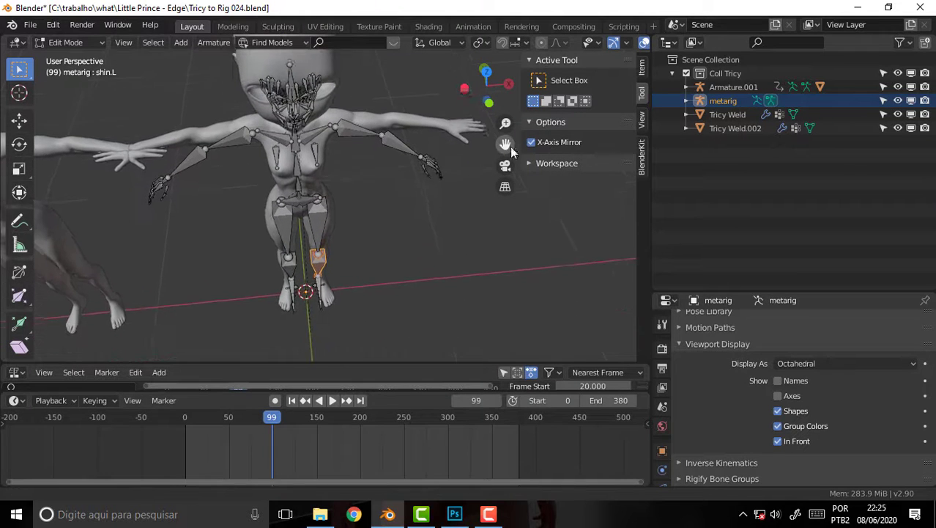
{"action": "mouse_move", "coordinate": [401, 225]}
{"action": "middle_mouse_down"}
{"action": "mouse_move", "coordinate": [352, 184]}
{"action": "mouse_move", "coordinate": [376, 217]}
{"action": "mouse_move", "coordinate": [360, 265]}
{"action": "middle_mouse_up"}
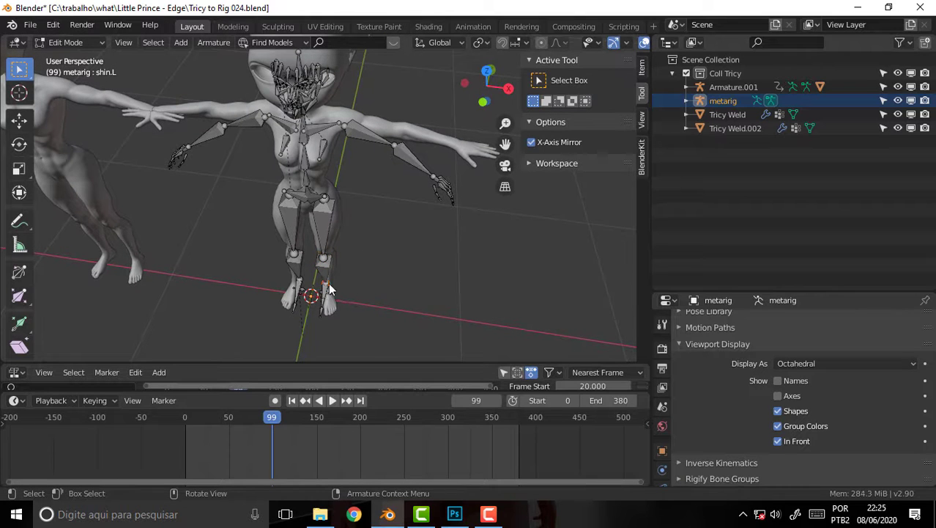
{"action": "key", "text": "r"}
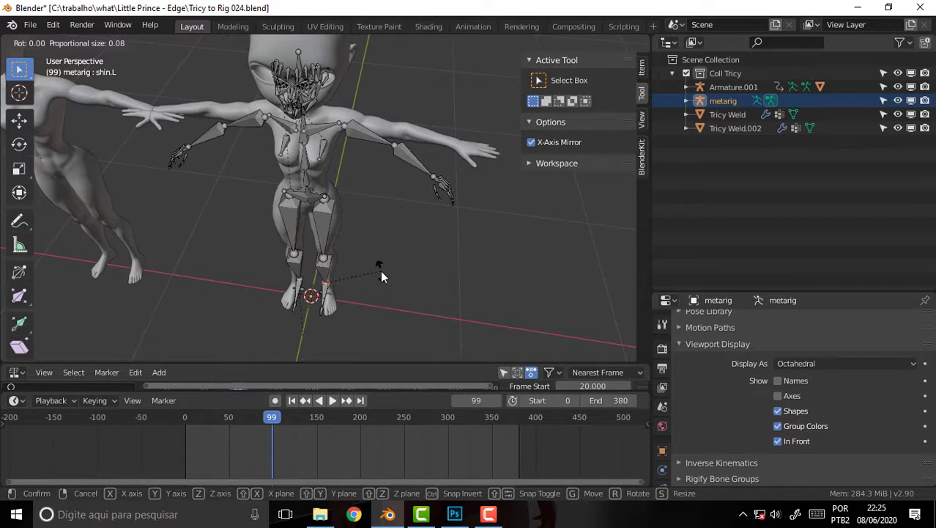
{"action": "left_click", "coordinate": [369, 287]}
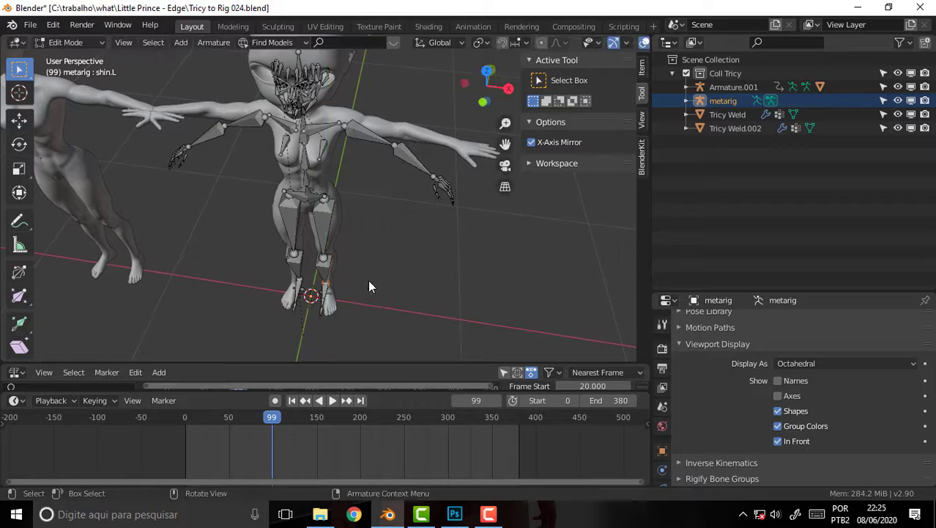
Shift foot.L about 0.049 m X and 0.028 m Y, and move toe.L 0.065 m along X
{"action": "mouse_move", "coordinate": [369, 286]}
{"action": "middle_mouse_down"}
{"action": "mouse_move", "coordinate": [378, 267]}
{"action": "mouse_move", "coordinate": [259, 215]}
{"action": "mouse_move", "coordinate": [346, 278]}
{"action": "mouse_move", "coordinate": [341, 284]}
{"action": "middle_mouse_up"}
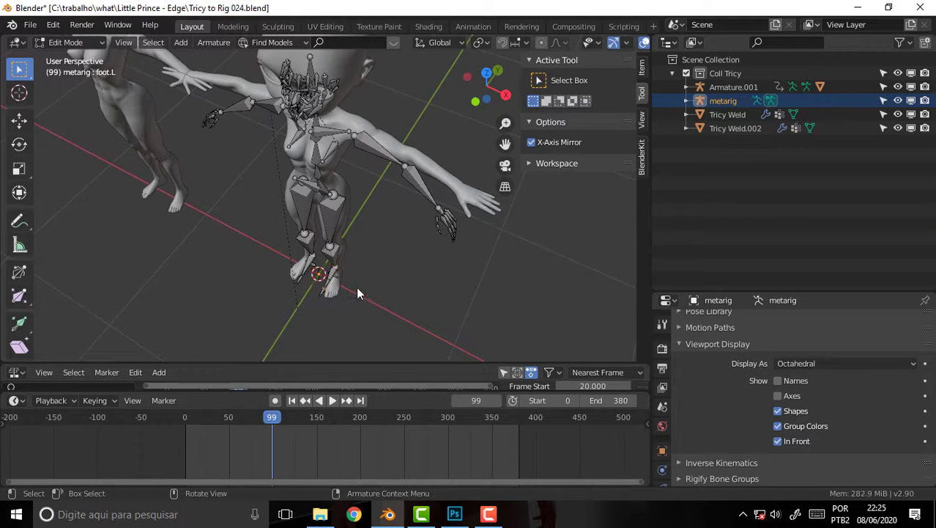
{"action": "key", "text": "g"}
{"action": "left_click", "coordinate": [367, 288]}
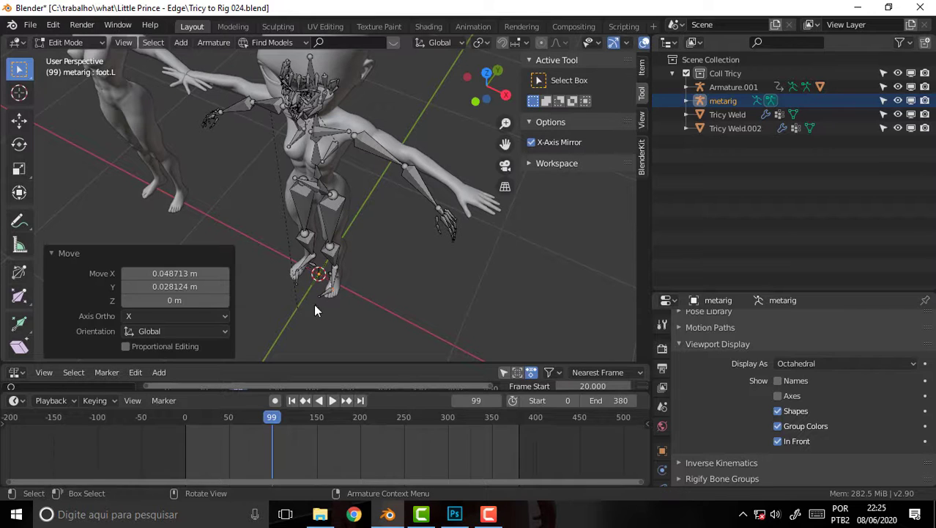
{"action": "left_click", "coordinate": [317, 296]}
{"action": "key", "text": "g"}
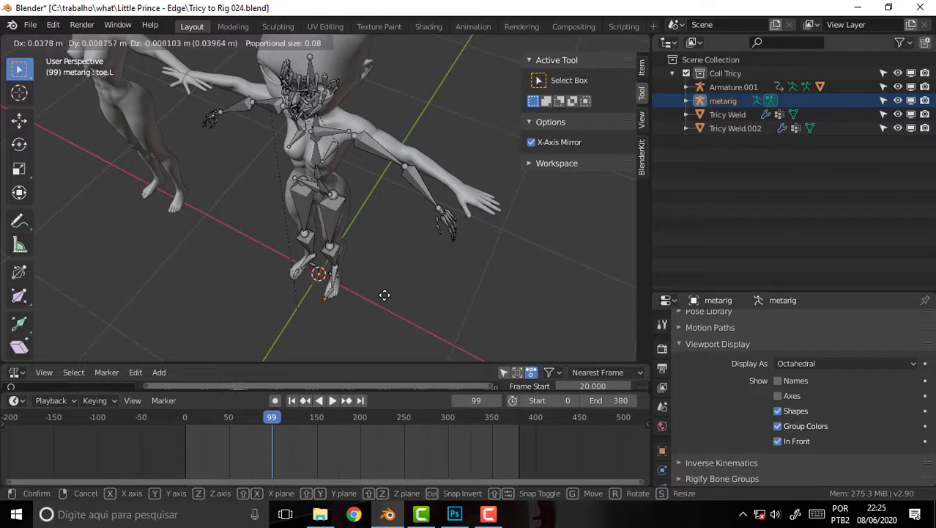
{"action": "key", "text": "x"}
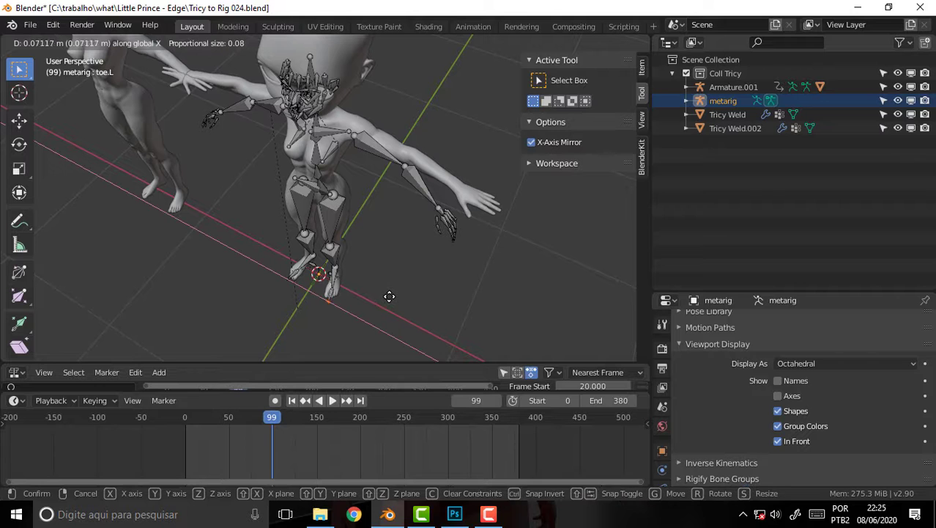
{"action": "left_click", "coordinate": [386, 295]}
{"action": "mouse_move", "coordinate": [407, 275]}
{"action": "middle_mouse_down"}
{"action": "mouse_move", "coordinate": [334, 206]}
{"action": "mouse_move", "coordinate": [309, 196]}
{"action": "mouse_move", "coordinate": [415, 202]}
{"action": "mouse_move", "coordinate": [378, 153]}
{"action": "mouse_move", "coordinate": [391, 223]}
{"action": "mouse_move", "coordinate": [339, 156]}
{"action": "mouse_move", "coordinate": [558, 132]}
{"action": "middle_mouse_up"}
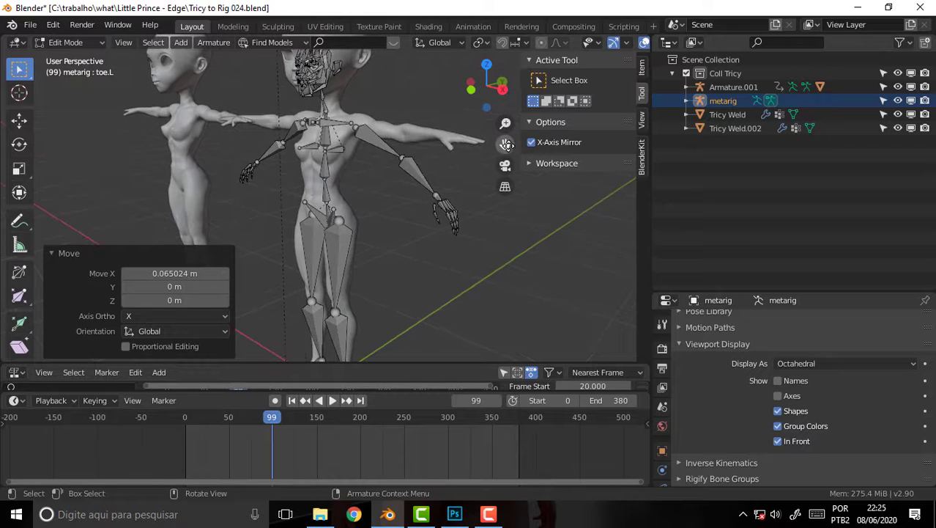
Box-select the face and jaw bones at the head and delete them as Bones
{"action": "scroll", "coordinate": [434, 133], "scroll_direction": "up", "scroll_amount": 3}
{"action": "scroll", "coordinate": [433, 133], "scroll_direction": "up", "scroll_amount": 1}
{"action": "scroll", "coordinate": [434, 132], "scroll_direction": "up", "scroll_amount": 3}
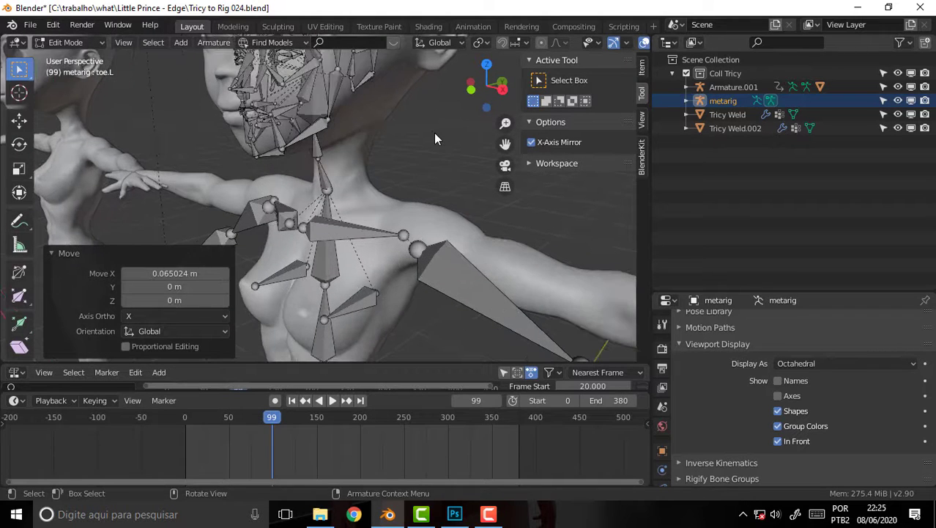
{"action": "middle_click_drag", "start_coordinate": [434, 132], "coordinate": [369, 128]}
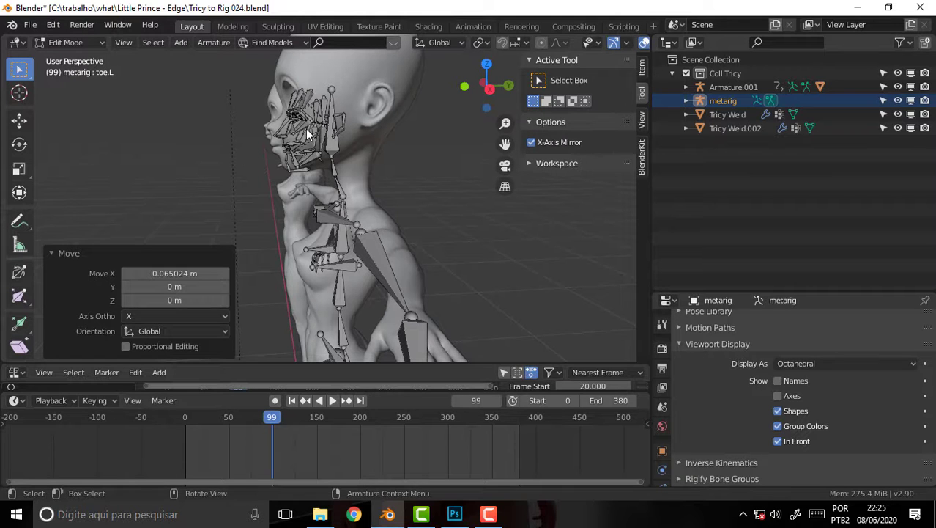
{"action": "left_click_drag", "start_coordinate": [223, 73], "coordinate": [369, 174]}
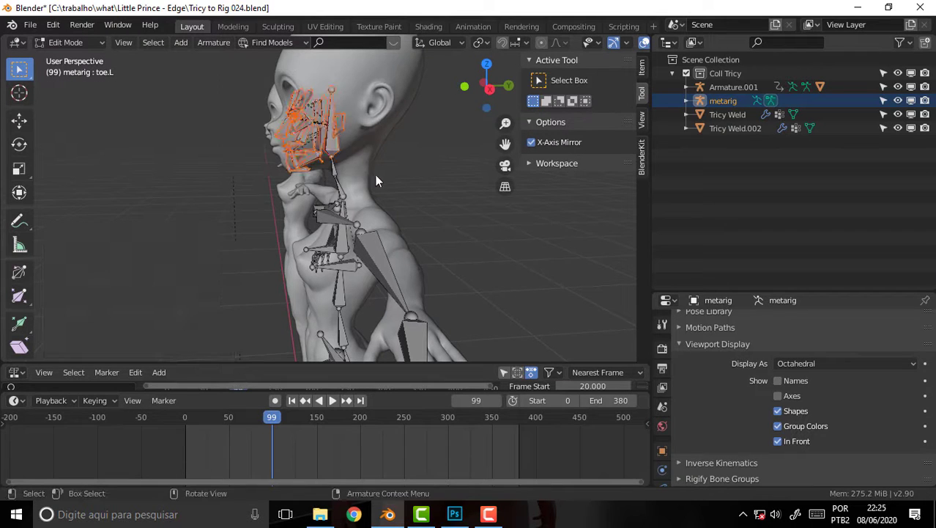
{"action": "left_click", "coordinate": [338, 156], "text": "shift"}
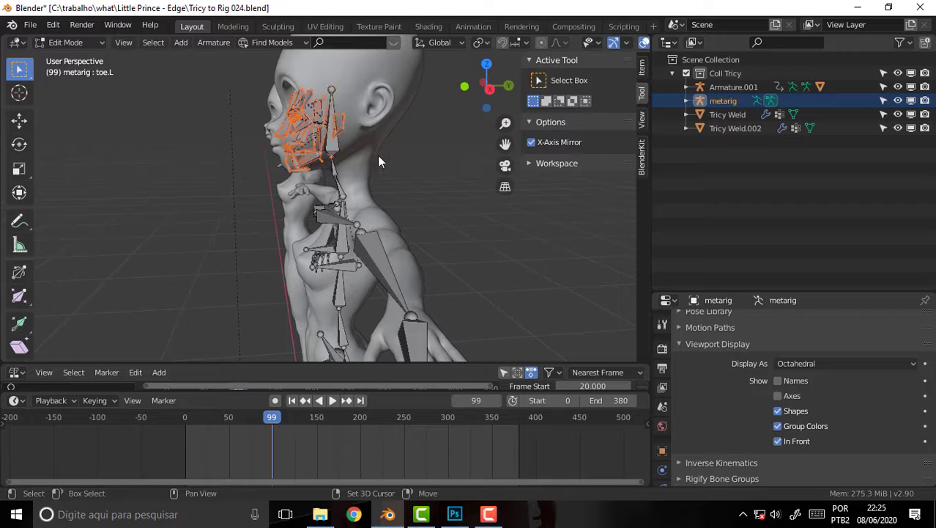
{"action": "middle_click_drag", "start_coordinate": [408, 171], "coordinate": [496, 183]}
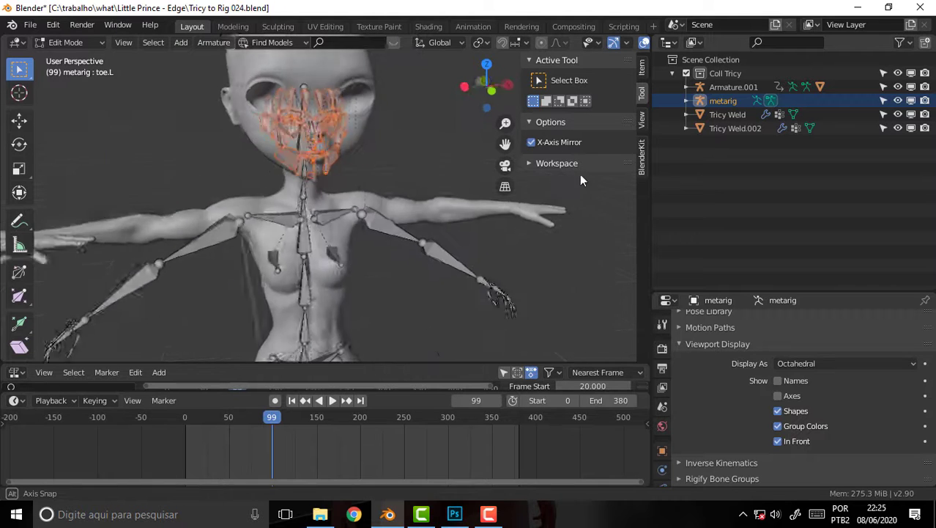
{"action": "key", "text": "x"}
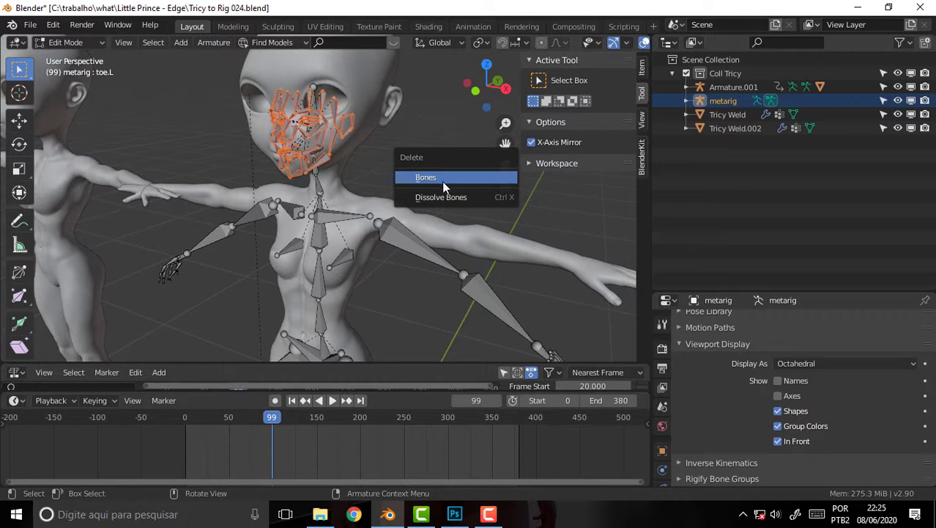
{"action": "left_click", "coordinate": [442, 181]}
{"action": "mouse_move", "coordinate": [412, 156]}
{"action": "middle_mouse_down"}
{"action": "mouse_move", "coordinate": [464, 137]}
{"action": "mouse_move", "coordinate": [426, 187]}
{"action": "mouse_move", "coordinate": [472, 202]}
{"action": "mouse_move", "coordinate": [475, 175]}
{"action": "mouse_move", "coordinate": [325, 154]}
{"action": "mouse_move", "coordinate": [326, 165]}
{"action": "mouse_move", "coordinate": [315, 152]}
{"action": "middle_mouse_up"}
Tilt spine.002 around its local X axis in side profile
{"action": "scroll", "coordinate": [414, 187], "scroll_direction": "down", "scroll_amount": 2}
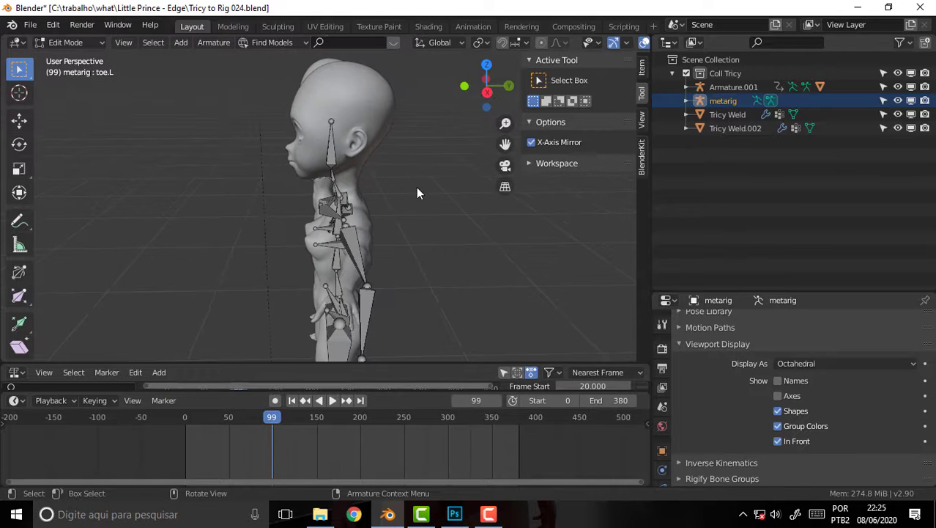
{"action": "middle_click_drag", "start_coordinate": [401, 194], "coordinate": [401, 173]}
{"action": "left_click", "coordinate": [336, 277]}
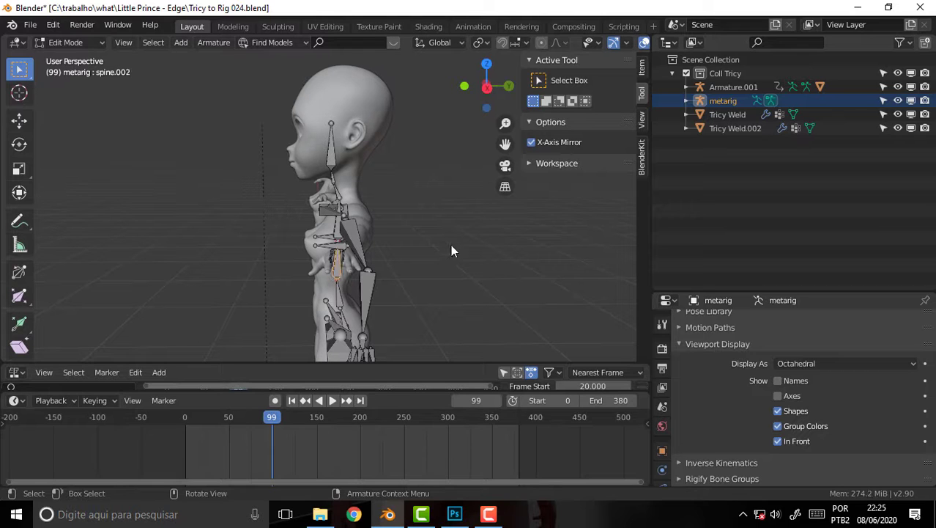
{"action": "key", "text": "r"}
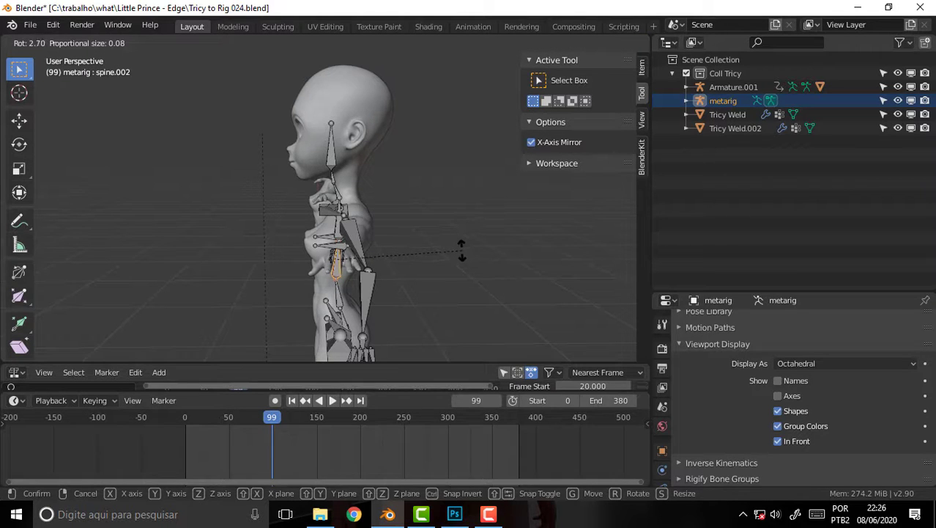
{"action": "key", "text": "x"}
{"action": "key", "text": "x"}
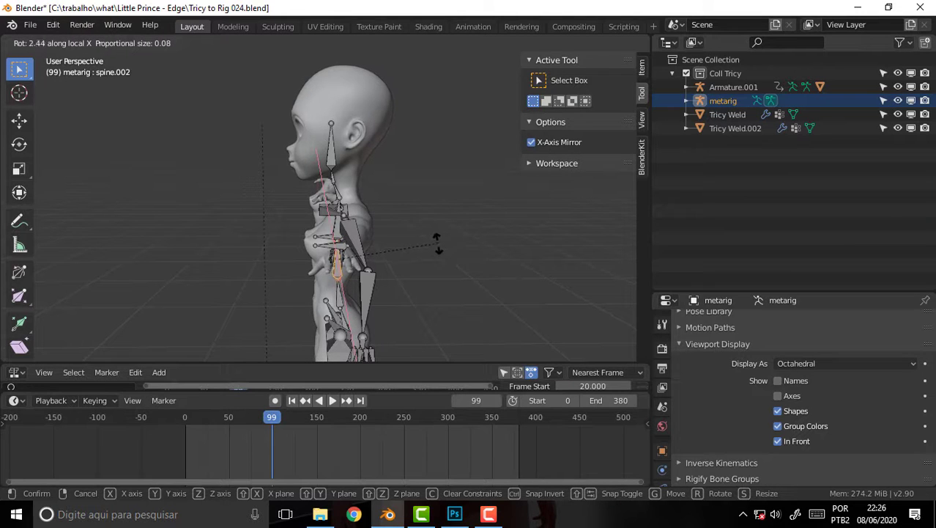
{"action": "left_click", "coordinate": [434, 244]}
Move spine.003 0.019721 m along Y to sit inside the torso
{"action": "left_click", "coordinate": [350, 229]}
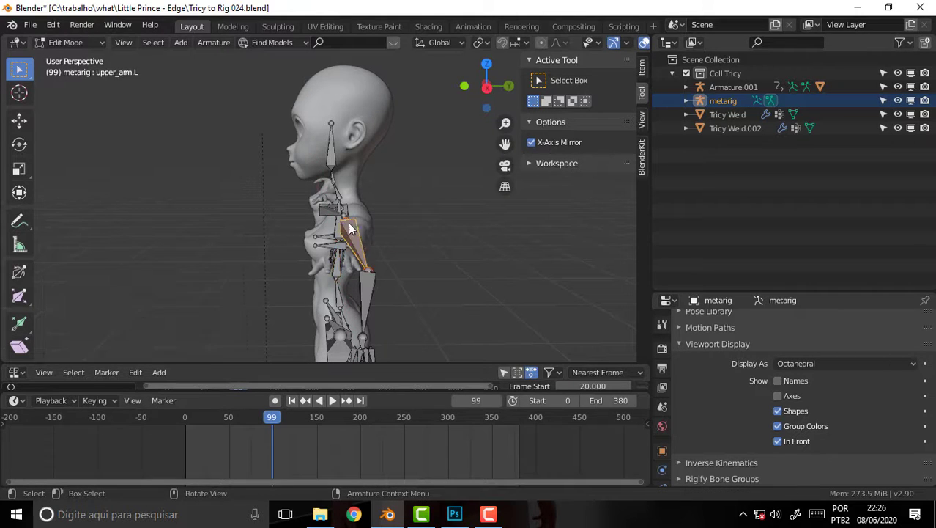
{"action": "left_click", "coordinate": [337, 228]}
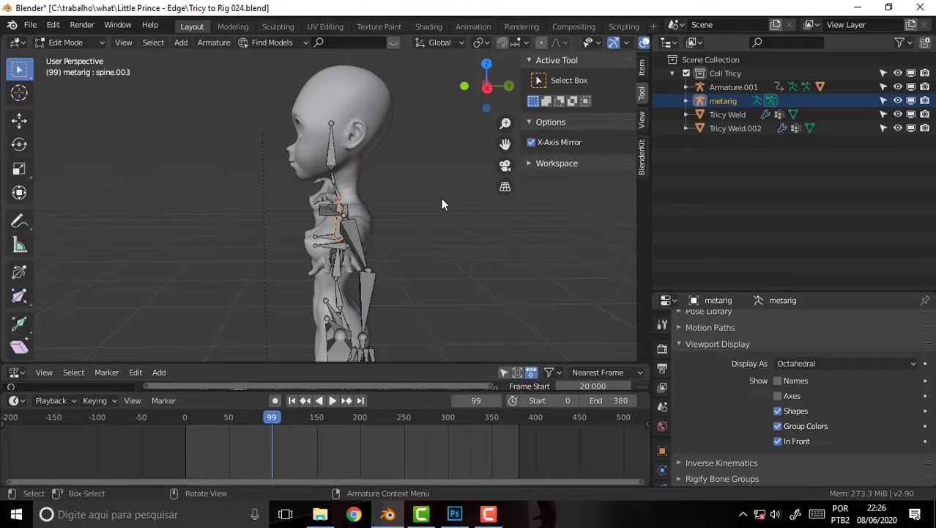
{"action": "key", "text": "g"}
{"action": "key", "text": "y"}
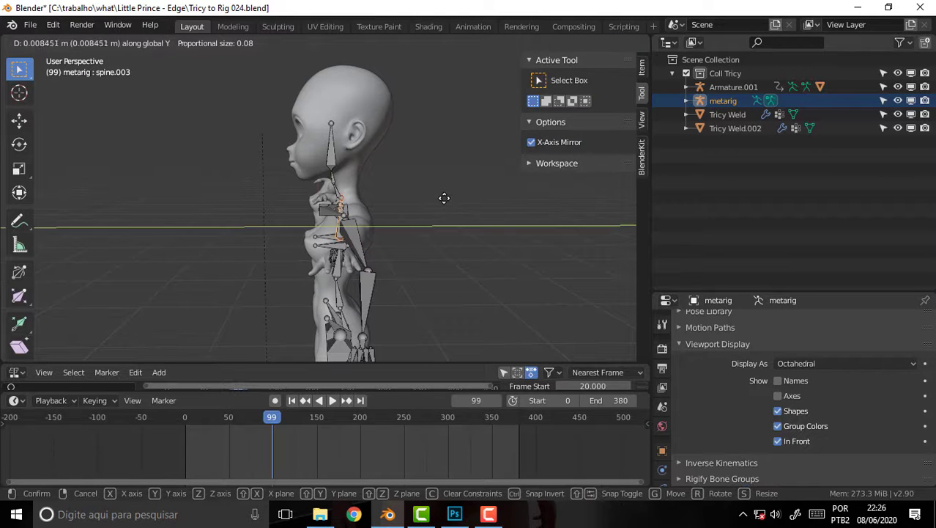
{"action": "left_click", "coordinate": [446, 198]}
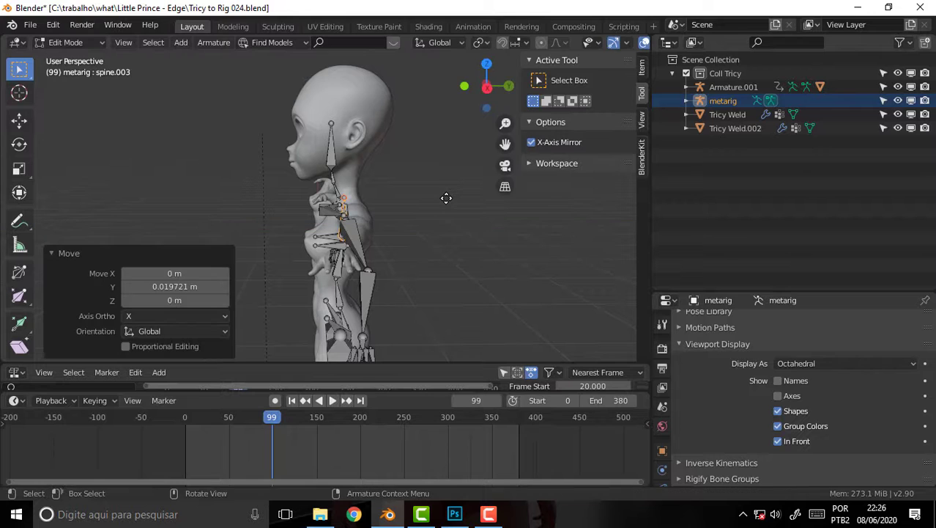
{"action": "mouse_move", "coordinate": [446, 197]}
{"action": "middle_mouse_down"}
{"action": "mouse_move", "coordinate": [359, 291]}
{"action": "mouse_move", "coordinate": [368, 286]}
{"action": "mouse_move", "coordinate": [368, 327]}
{"action": "mouse_move", "coordinate": [396, 337]}
{"action": "middle_mouse_up"}
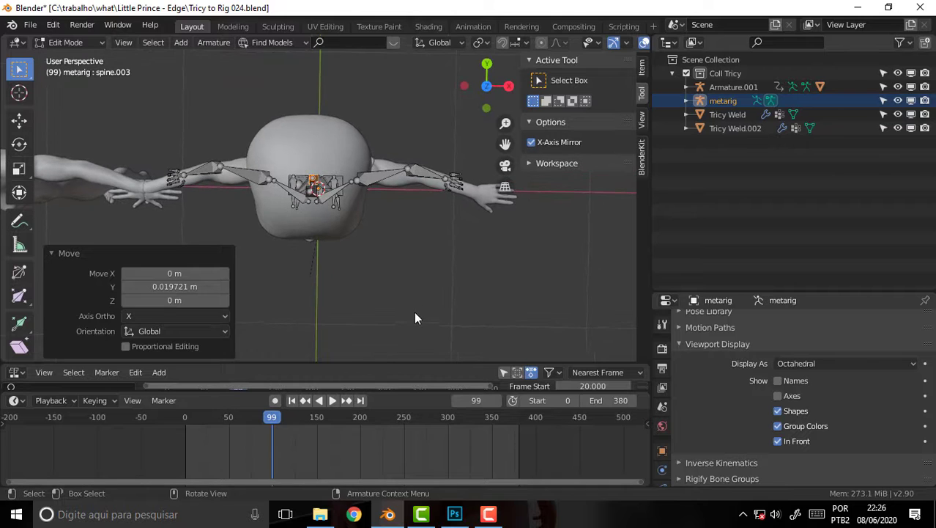
From the top view, rotate upper_arm.L 2.47° toward the mesh arm
{"action": "key", "text": "KP_7"}
{"action": "left_click", "coordinate": [374, 173]}
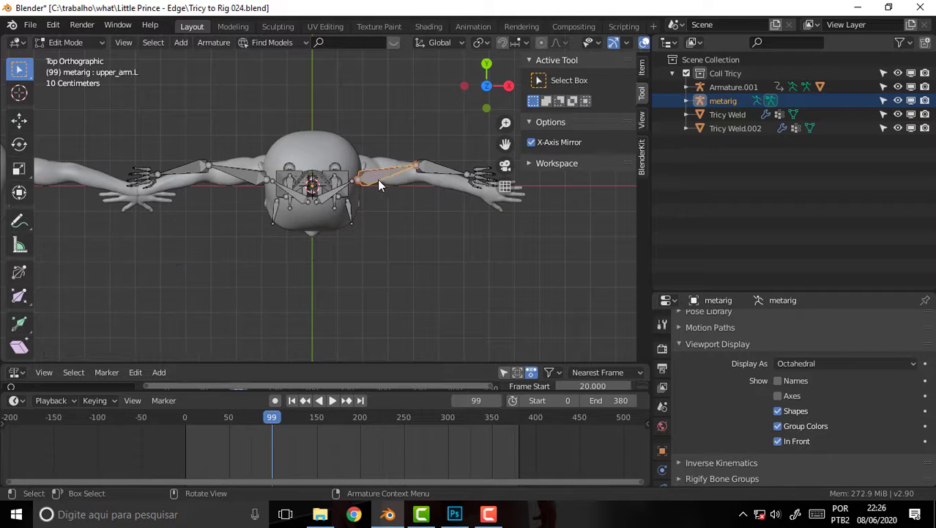
{"action": "key", "text": "r"}
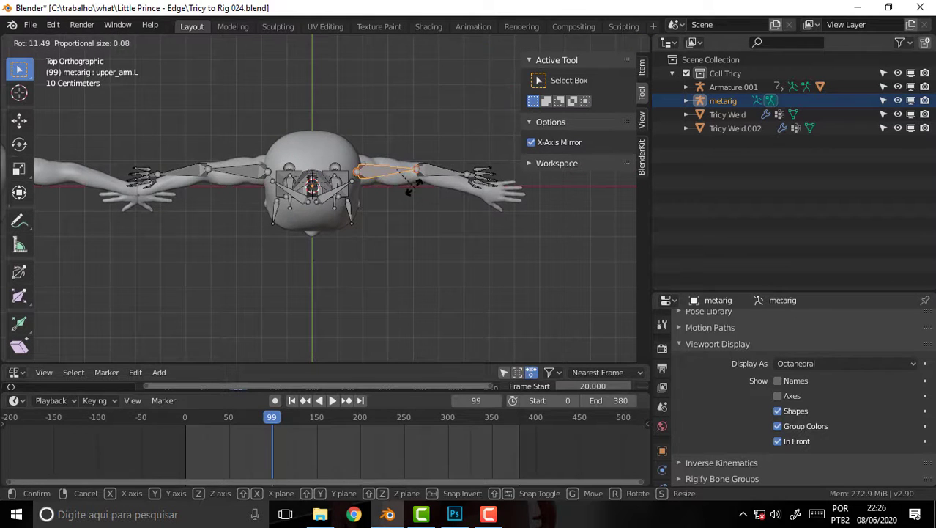
{"action": "left_click", "coordinate": [441, 180]}
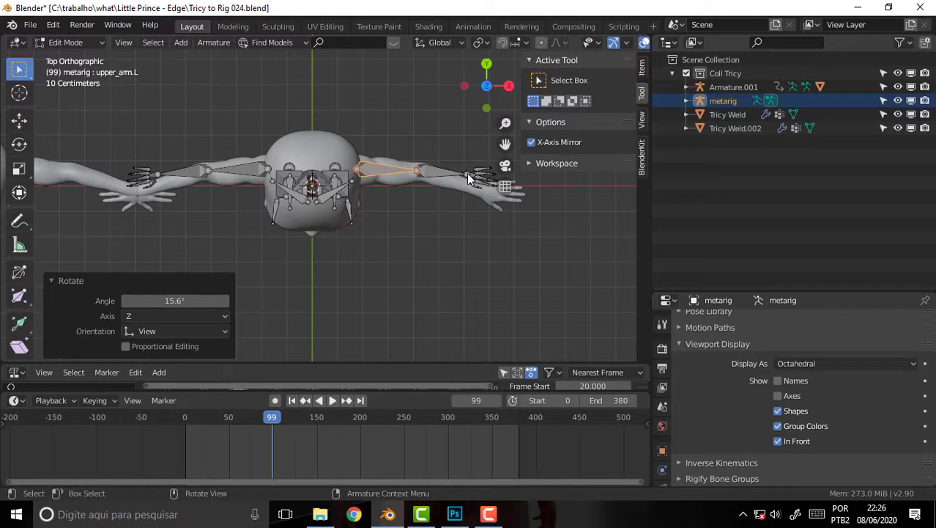
Give upper_arm.L another small rotation, then box-select the forearm and hand bones
{"action": "left_click", "coordinate": [466, 175]}
{"action": "scroll", "coordinate": [438, 151], "scroll_direction": "up", "scroll_amount": 1}
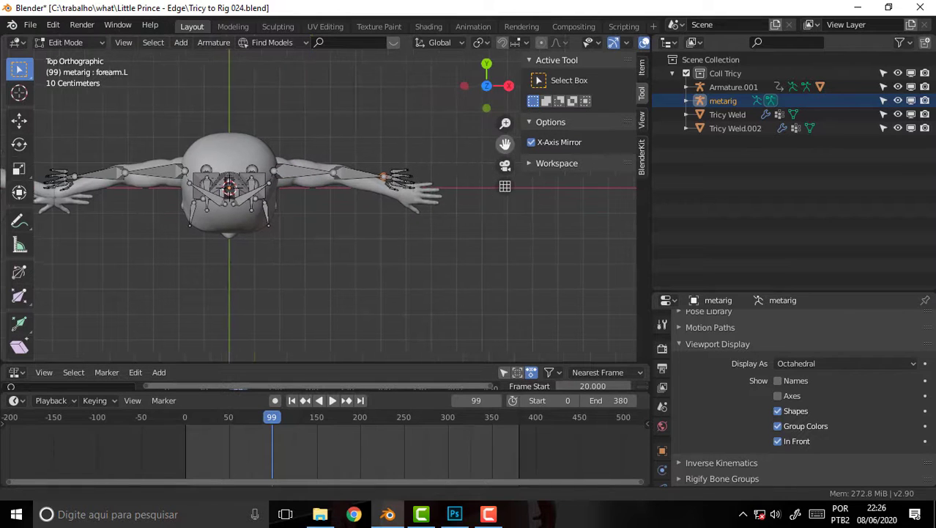
{"action": "scroll", "coordinate": [431, 156], "scroll_direction": "up", "scroll_amount": 1}
{"action": "scroll", "coordinate": [431, 156], "scroll_direction": "up", "scroll_amount": 2}
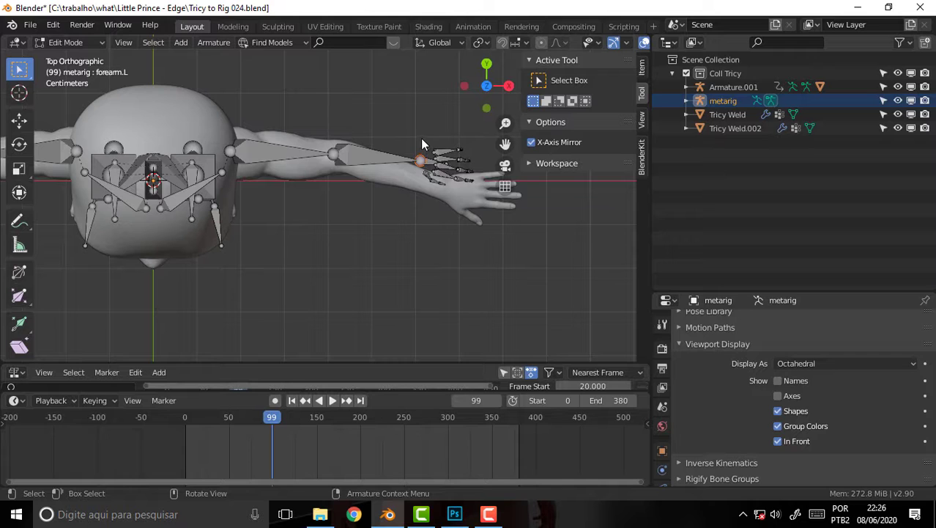
{"action": "mouse_move", "coordinate": [408, 130]}
{"action": "middle_mouse_down"}
{"action": "mouse_move", "coordinate": [409, 59]}
{"action": "mouse_move", "coordinate": [410, 322]}
{"action": "mouse_move", "coordinate": [417, 312]}
{"action": "middle_mouse_up"}
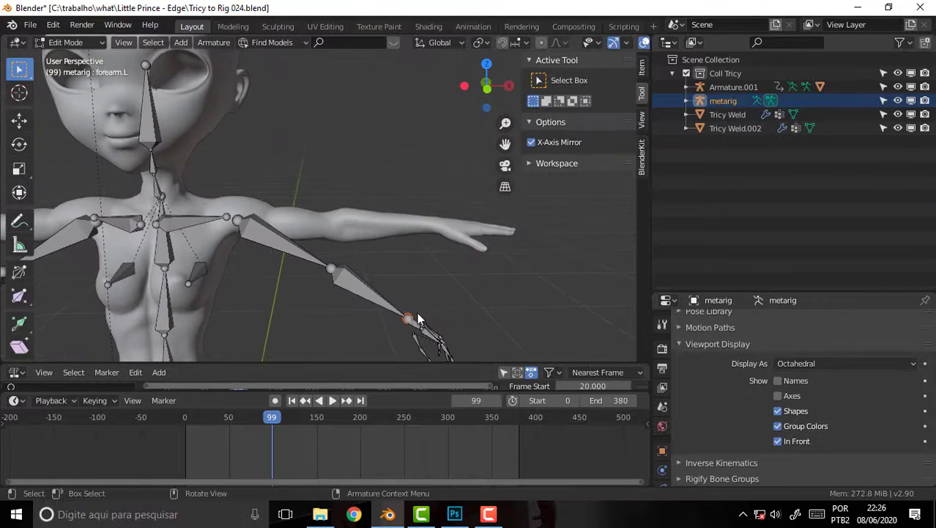
{"action": "left_click", "coordinate": [245, 222]}
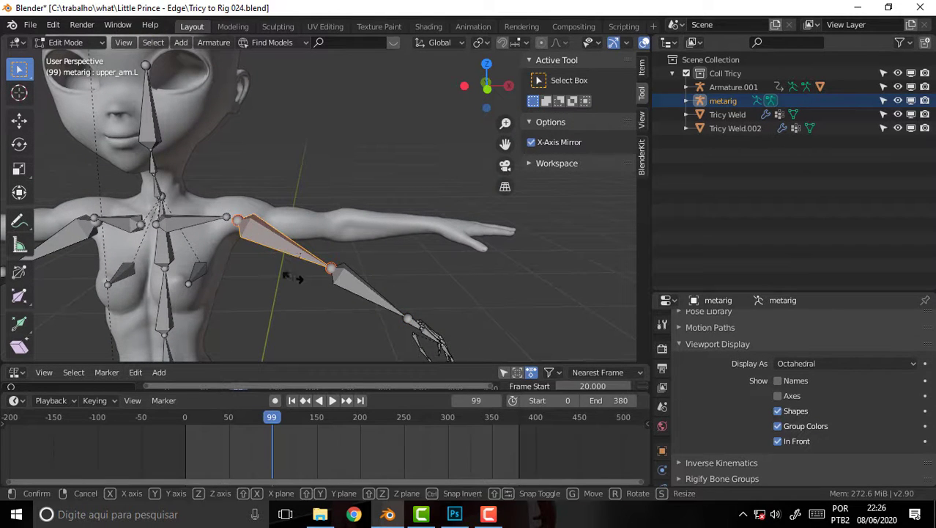
{"action": "key", "text": "r"}
{"action": "left_click", "coordinate": [287, 289]}
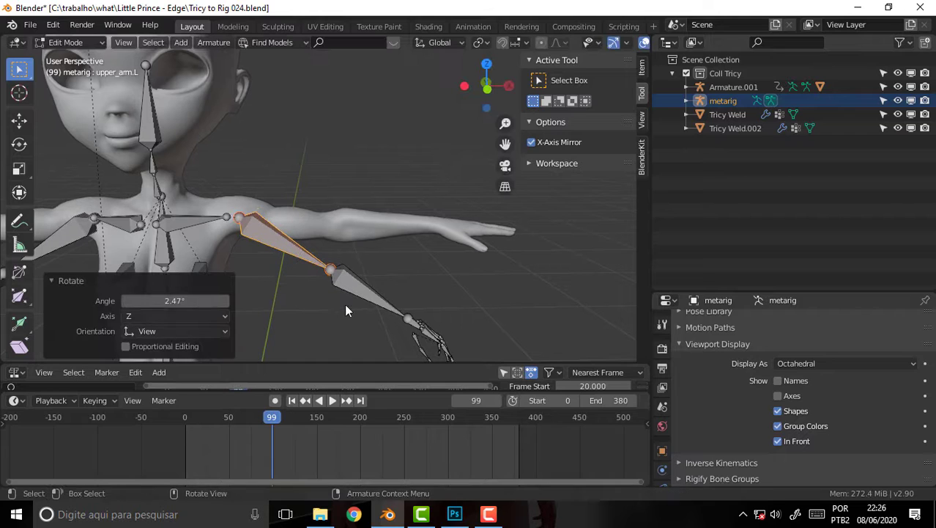
{"action": "scroll", "coordinate": [309, 319], "scroll_direction": "down", "scroll_amount": 1}
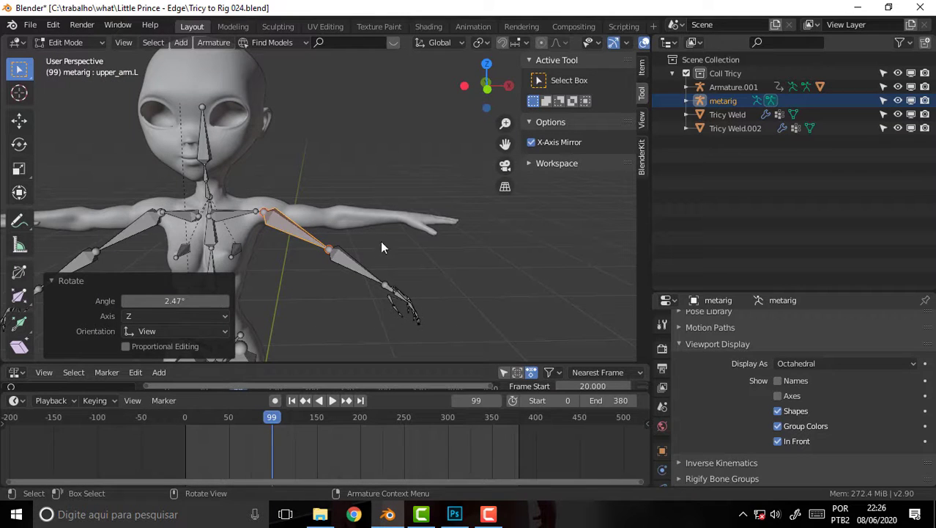
{"action": "left_click_drag", "start_coordinate": [318, 232], "coordinate": [431, 335]}
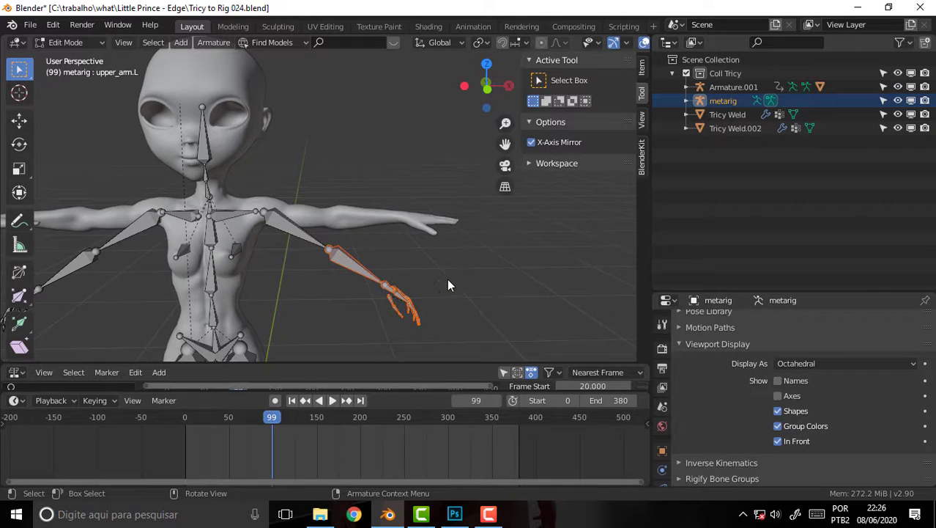
Rotate the whole left arm chain and move it up onto the mesh arm
{"action": "left_click", "coordinate": [298, 231], "text": "shift"}
{"action": "key", "text": "r"}
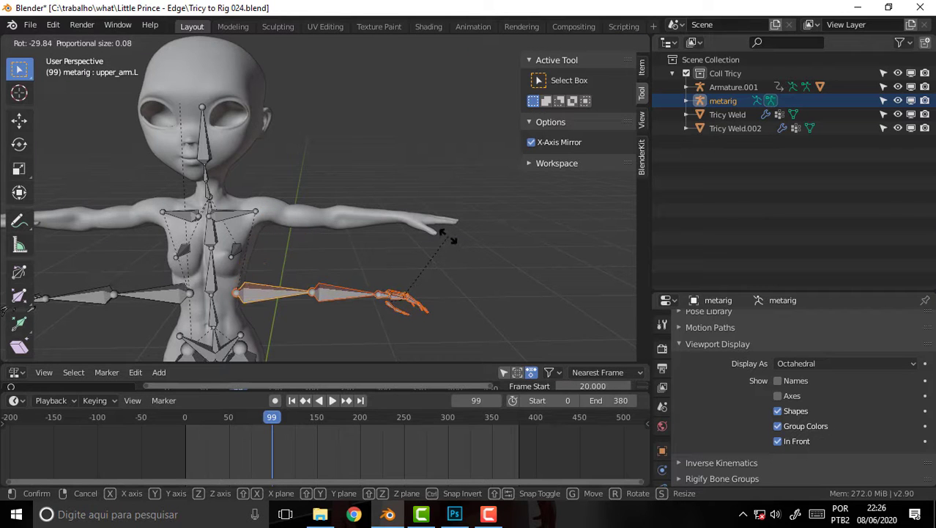
{"action": "left_click", "coordinate": [450, 241]}
{"action": "key", "text": "g"}
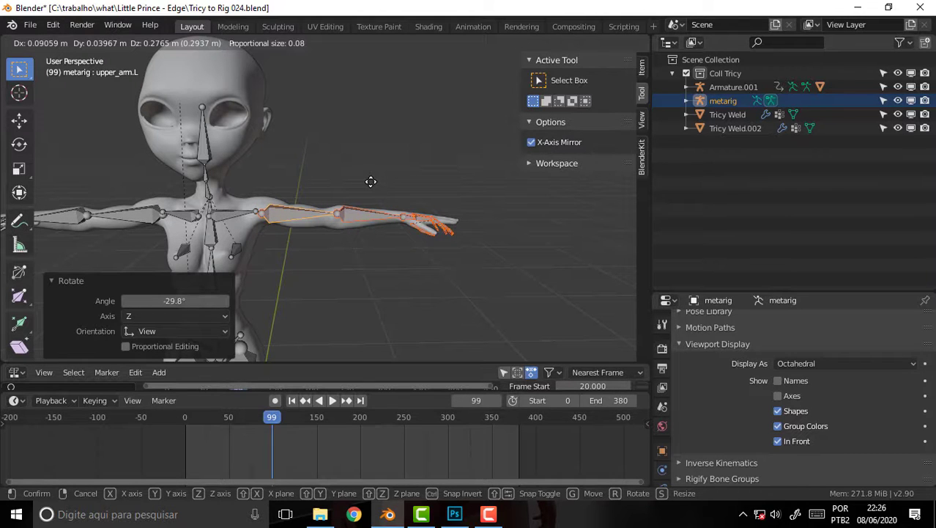
{"action": "left_click", "coordinate": [371, 182]}
Rotate the arm bones slightly, then -12° around their local Z axis
{"action": "middle_click_drag", "start_coordinate": [395, 155], "coordinate": [343, 274]}
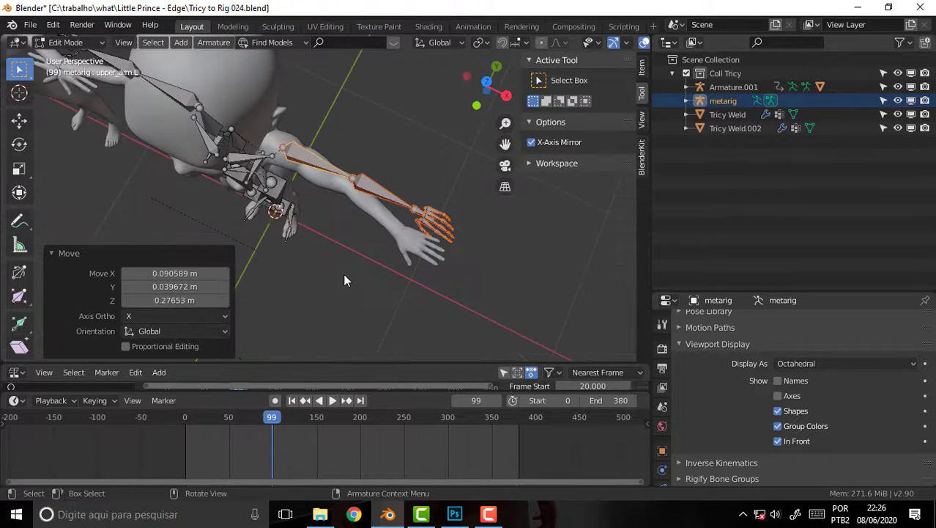
{"action": "key", "text": "r"}
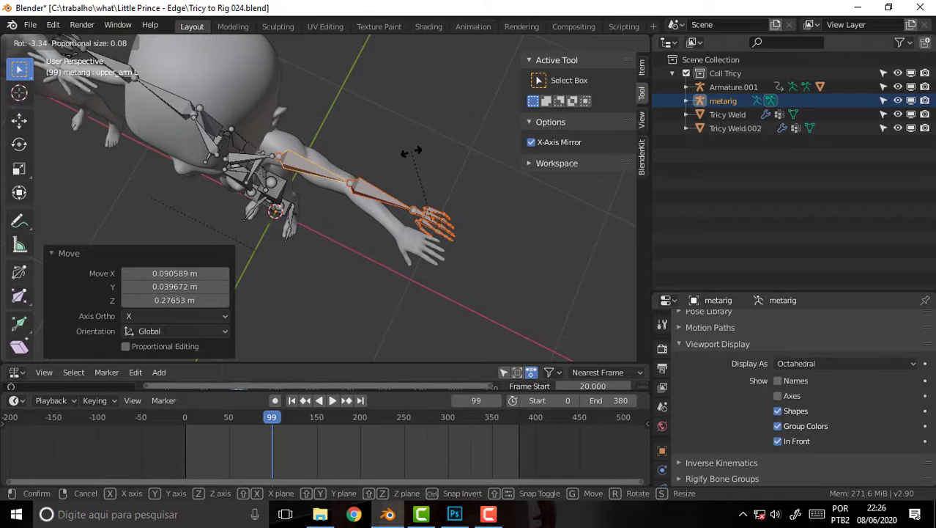
{"action": "left_click", "coordinate": [416, 165]}
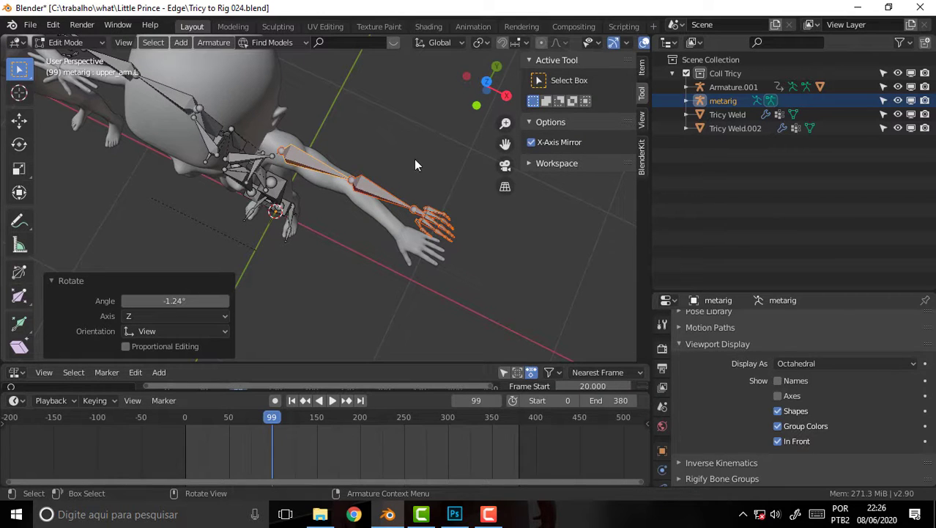
{"action": "key", "text": "r"}
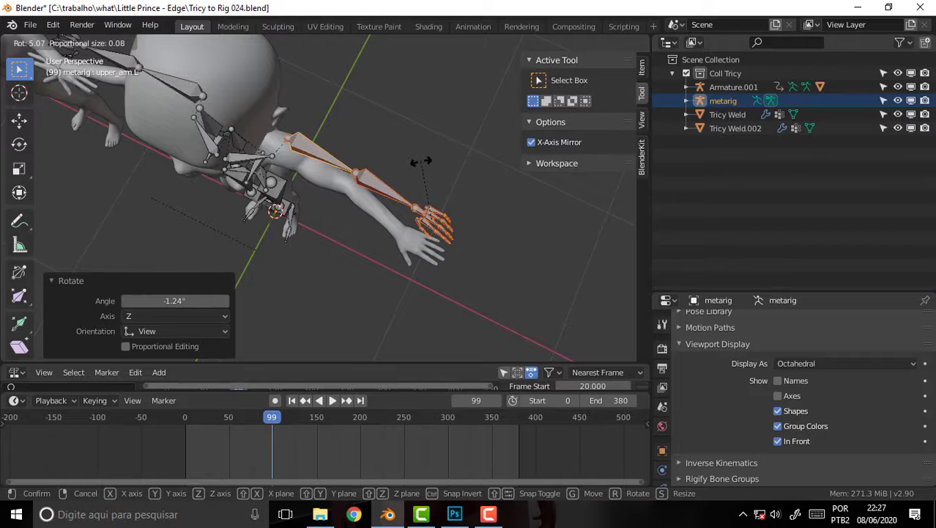
{"action": "key", "text": "y"}
{"action": "key", "text": "y"}
{"action": "key", "text": "Escape"}
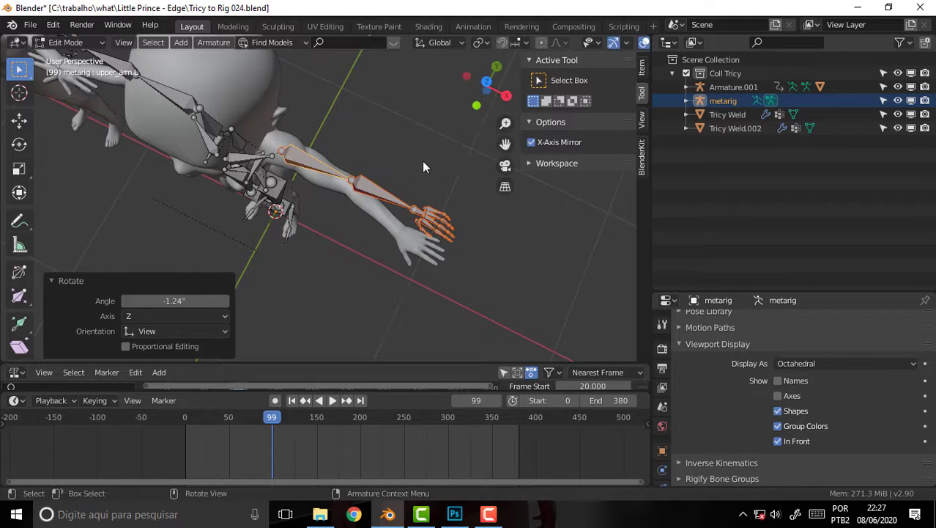
{"action": "key", "text": "r"}
{"action": "key", "text": "z"}
{"action": "key", "text": "z"}
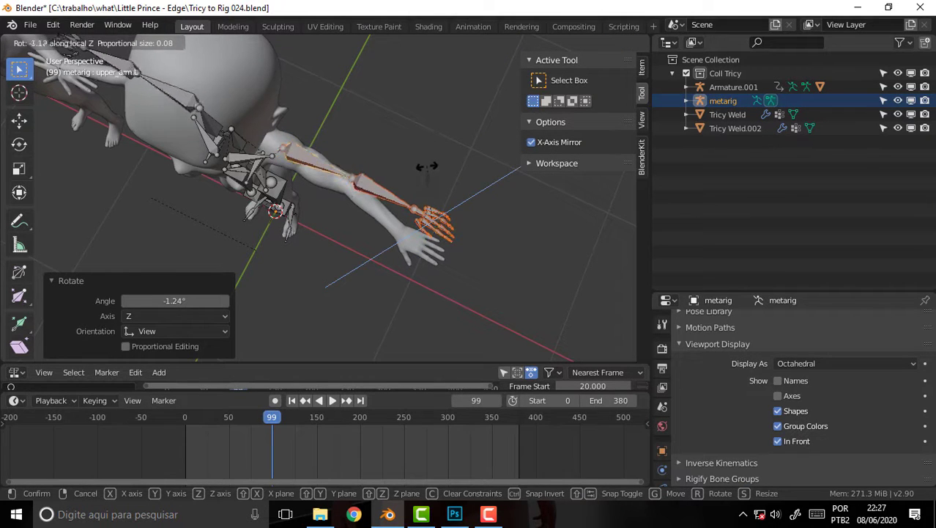
{"action": "left_click", "coordinate": [438, 150]}
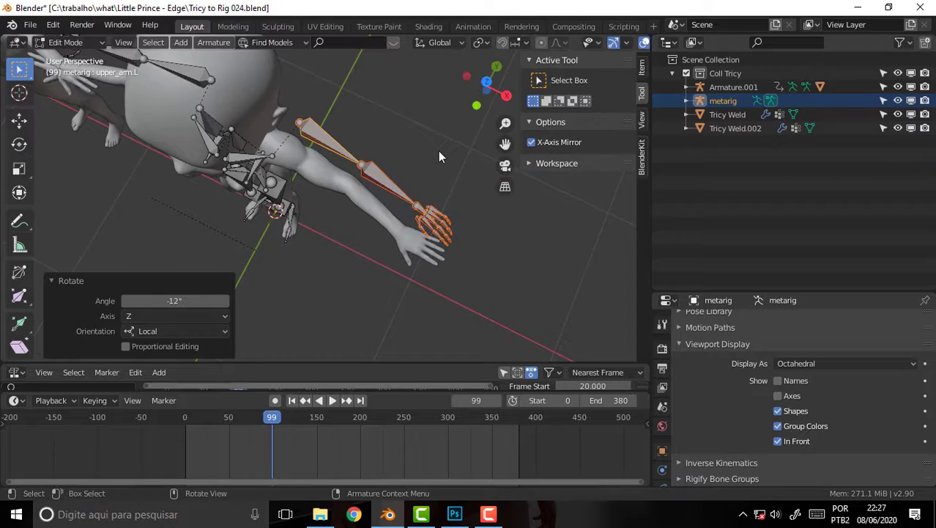
Reposition the arm bones inside the outstretched mesh arm and select a single thumb bone
{"action": "key", "text": "g"}
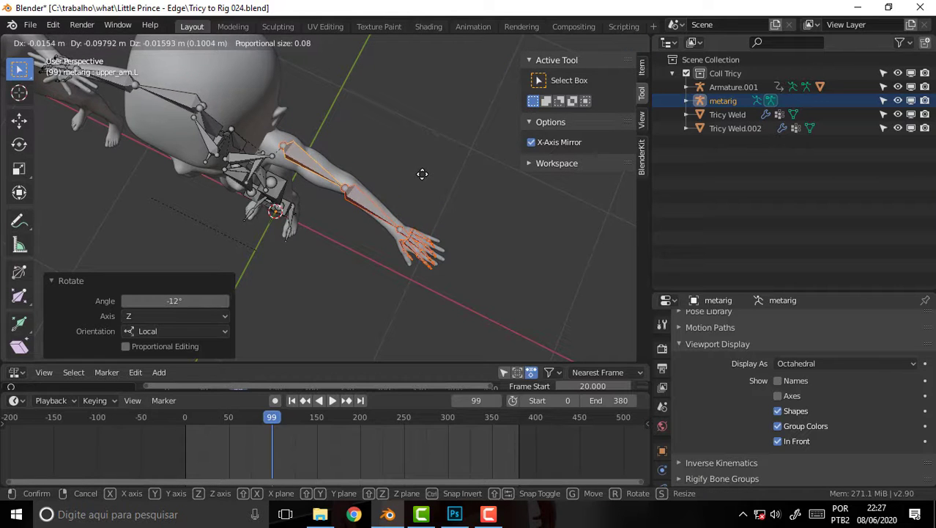
{"action": "left_click", "coordinate": [422, 177]}
{"action": "middle_click_drag", "start_coordinate": [454, 132], "coordinate": [496, 53]}
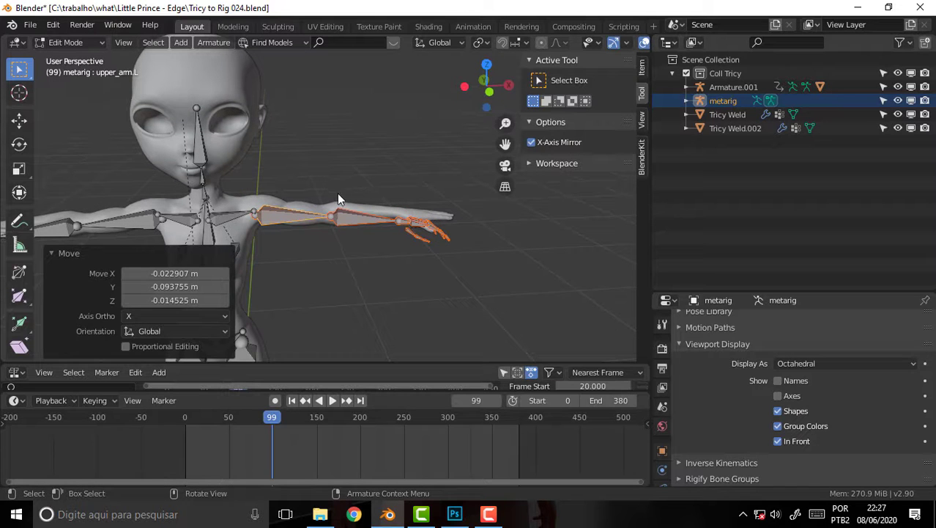
{"action": "key", "text": "g"}
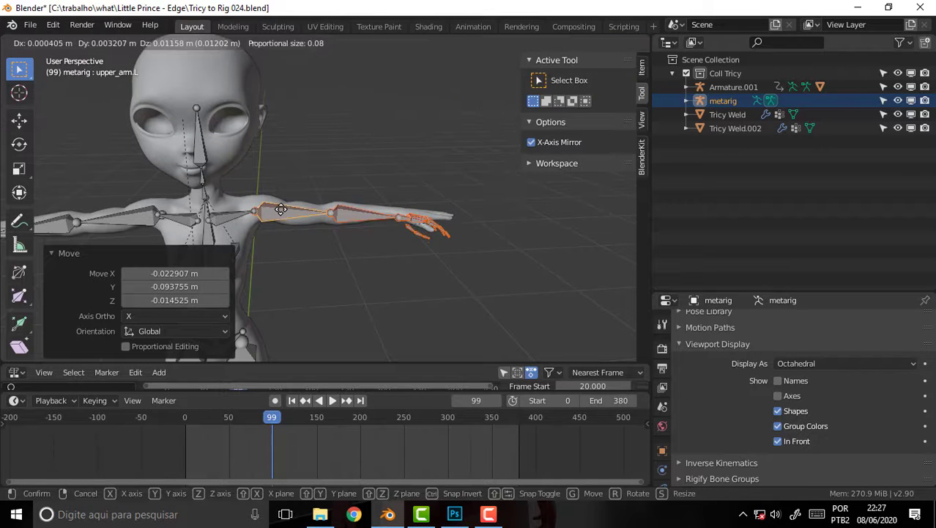
{"action": "left_click", "coordinate": [281, 206]}
{"action": "scroll", "coordinate": [475, 197], "scroll_direction": "up", "scroll_amount": 3}
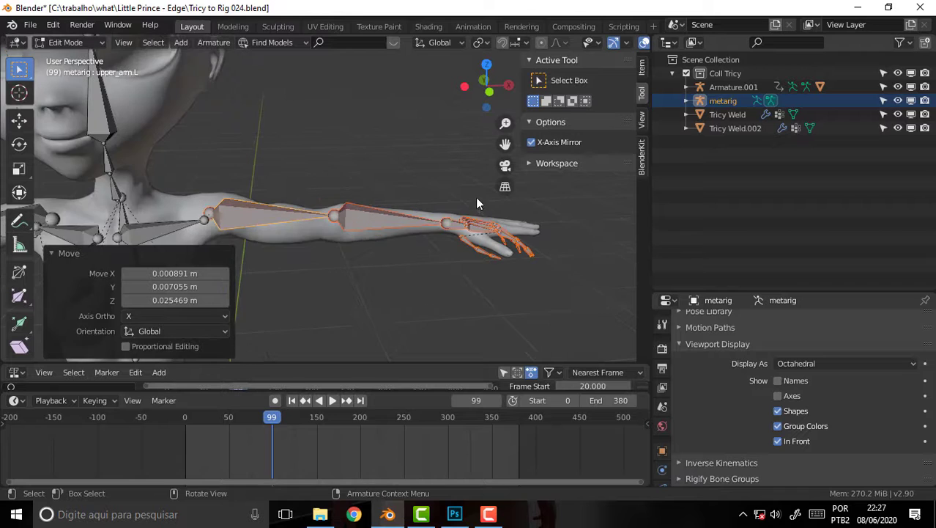
{"action": "mouse_move", "coordinate": [463, 188]}
{"action": "middle_mouse_down"}
{"action": "mouse_move", "coordinate": [422, 170]}
{"action": "mouse_move", "coordinate": [437, 164]}
{"action": "middle_mouse_up"}
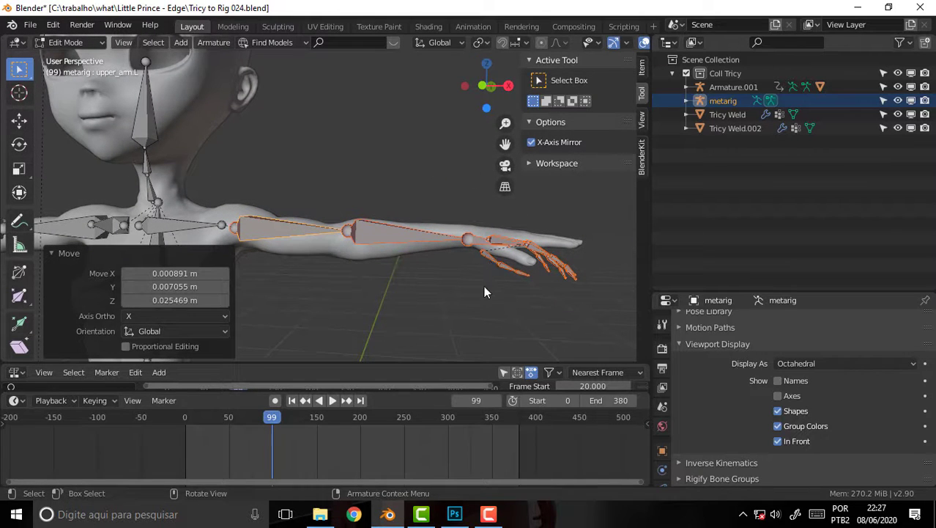
{"action": "left_click_drag", "start_coordinate": [480, 280], "coordinate": [525, 256]}
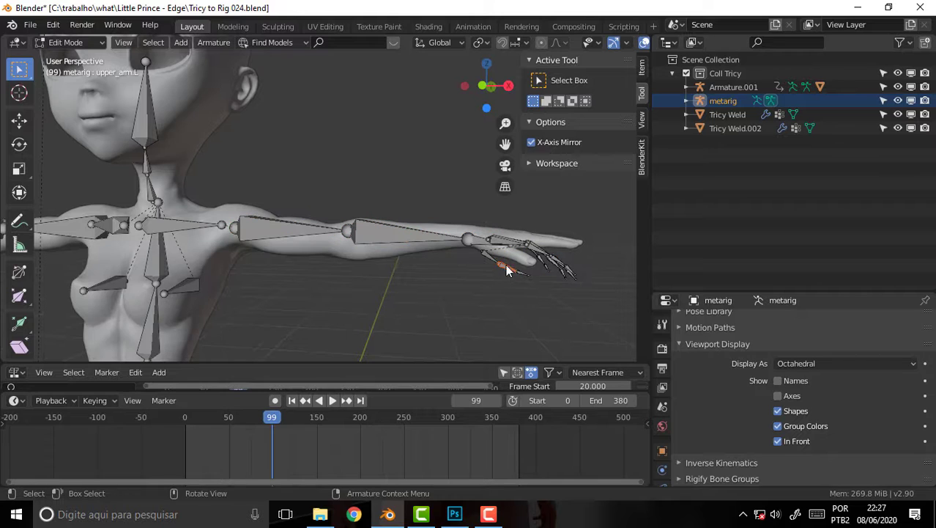
Move the left thumb bones up onto the mesh thumb
{"action": "left_click", "coordinate": [489, 257], "text": "shift"}
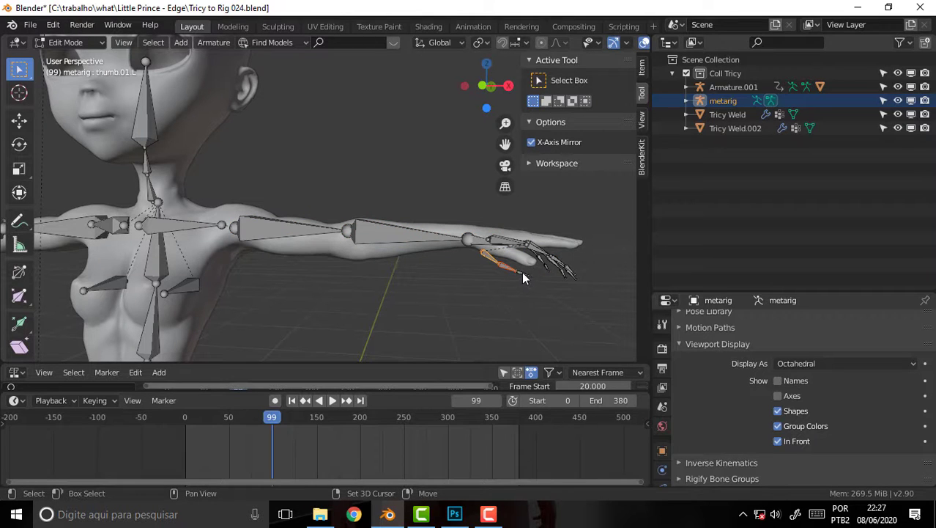
{"action": "left_click", "coordinate": [521, 271], "text": "shift"}
{"action": "key", "text": "g"}
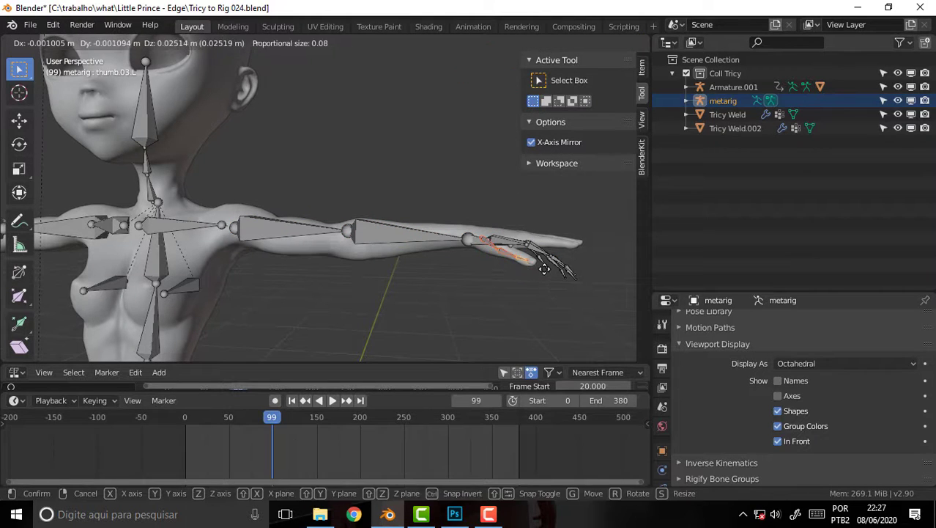
{"action": "left_click", "coordinate": [472, 255]}
Nudge the wrist joint and a hand bone into place inside the mesh hand
{"action": "left_click", "coordinate": [466, 240]}
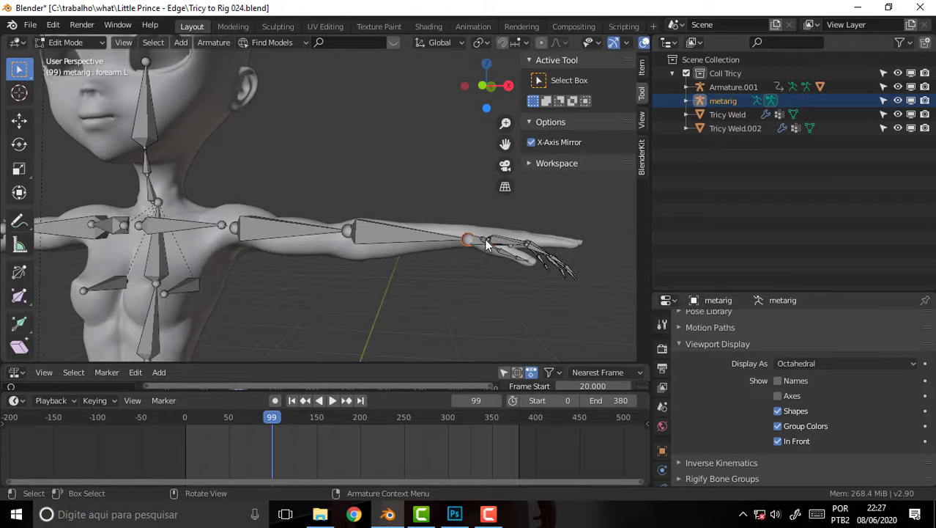
{"action": "key", "text": "g"}
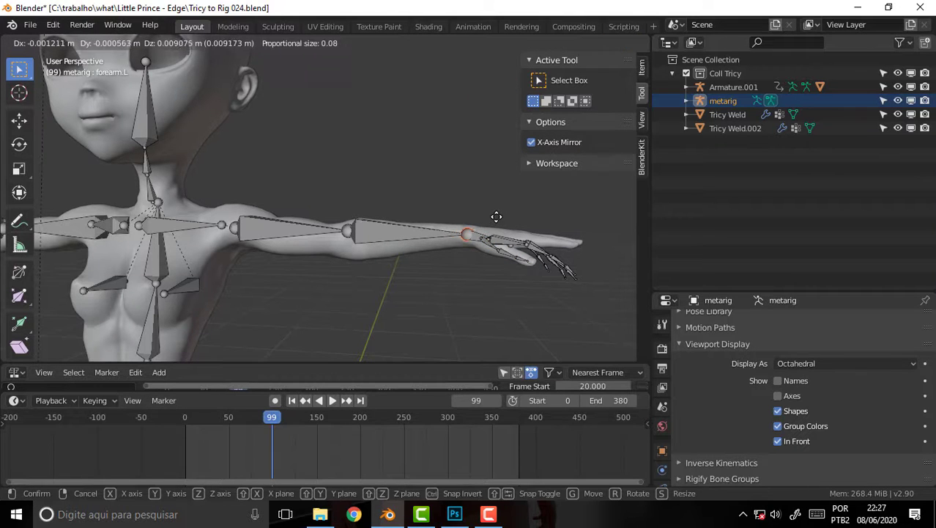
{"action": "left_click", "coordinate": [497, 219]}
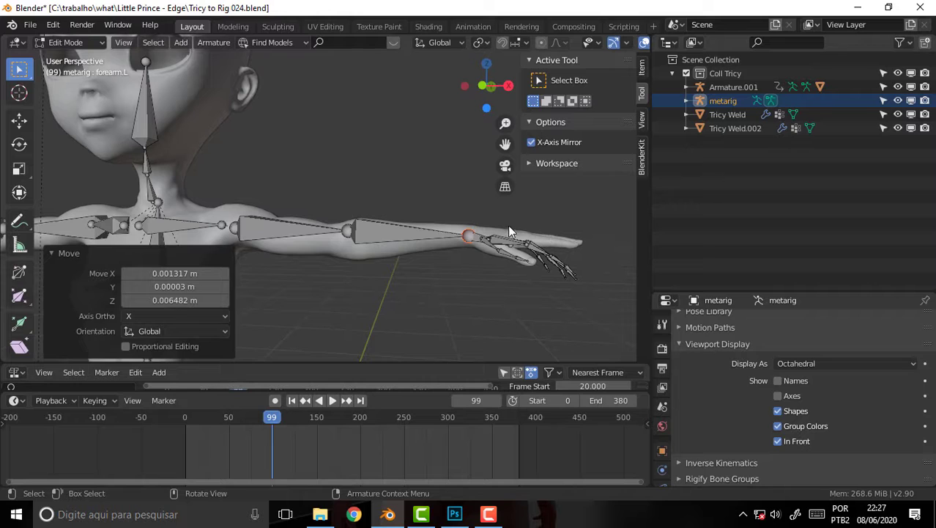
{"action": "left_click", "coordinate": [518, 254]}
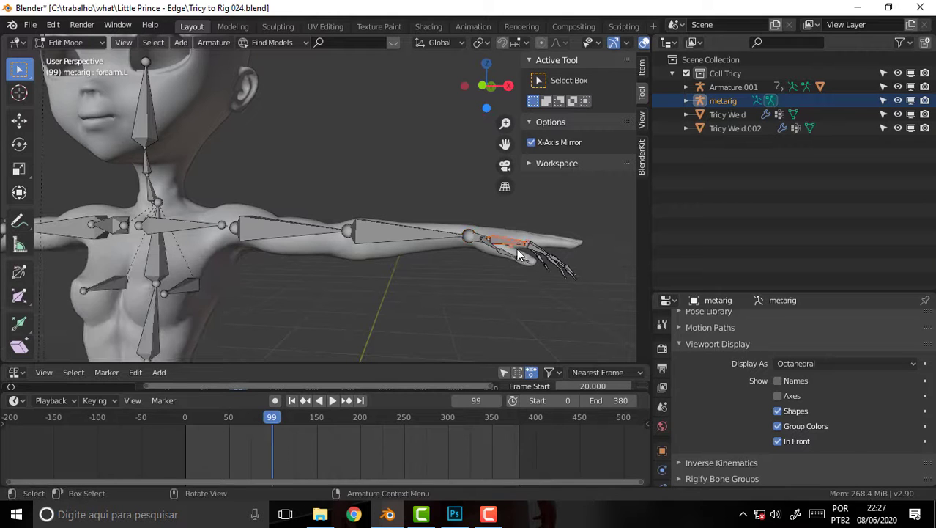
{"action": "key", "text": "g"}
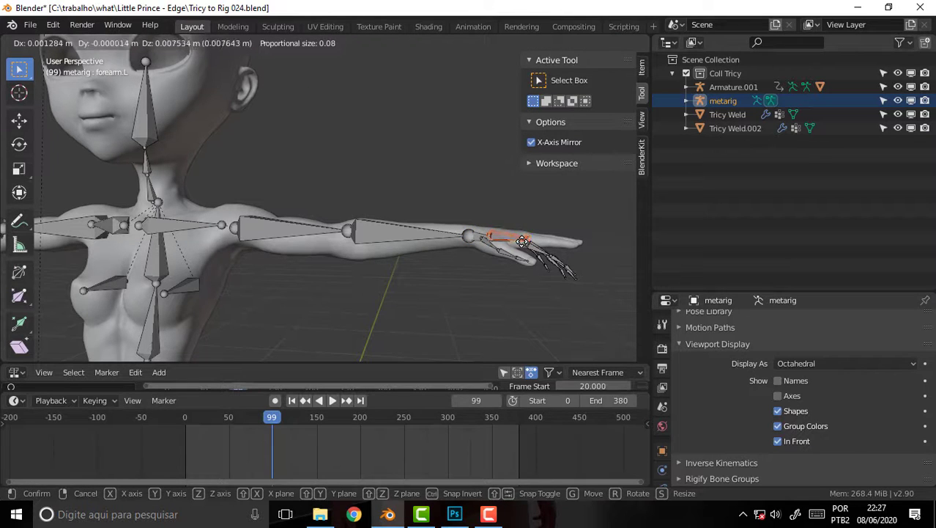
{"action": "left_click", "coordinate": [522, 241]}
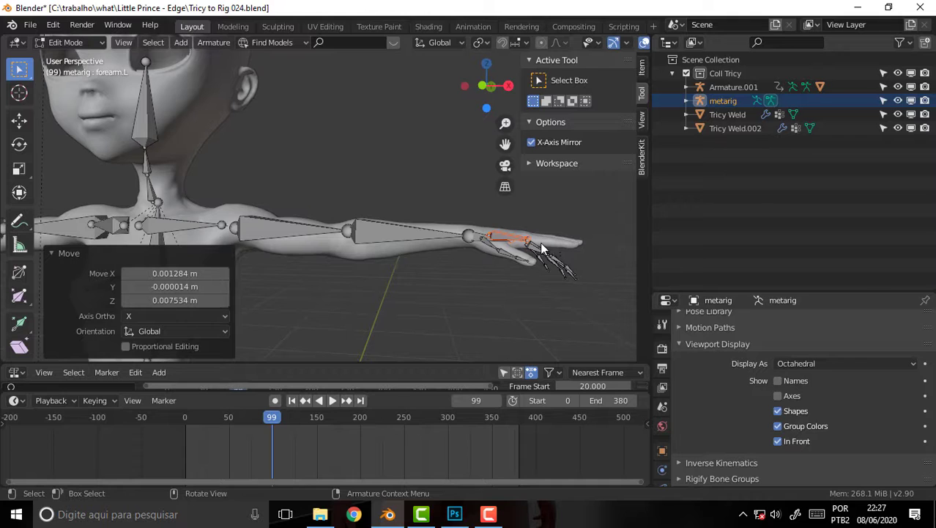
Rotate and move the upper finger bones into the mesh fingers
{"action": "mouse_move", "coordinate": [543, 249]}
{"action": "left_mouse_down"}
{"action": "mouse_move", "coordinate": [531, 256]}
{"action": "mouse_move", "coordinate": [567, 255]}
{"action": "left_mouse_up"}
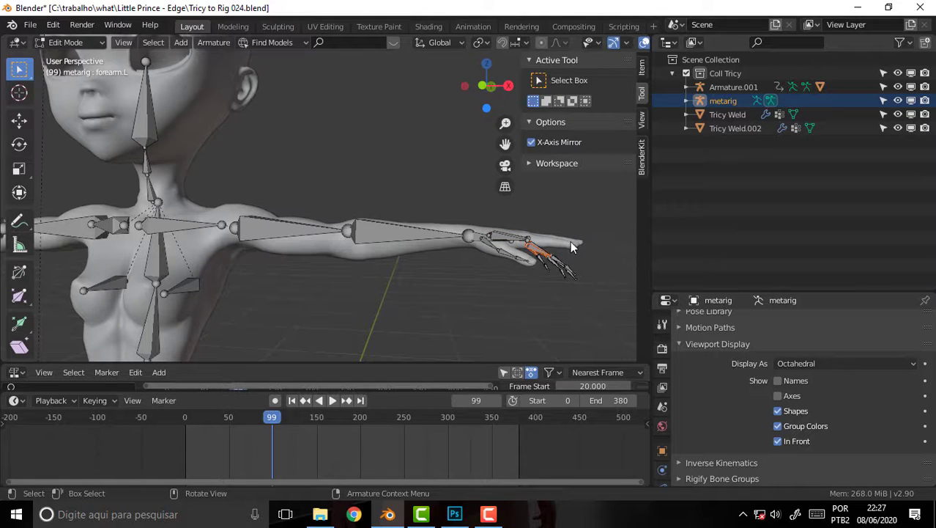
{"action": "key", "text": "r"}
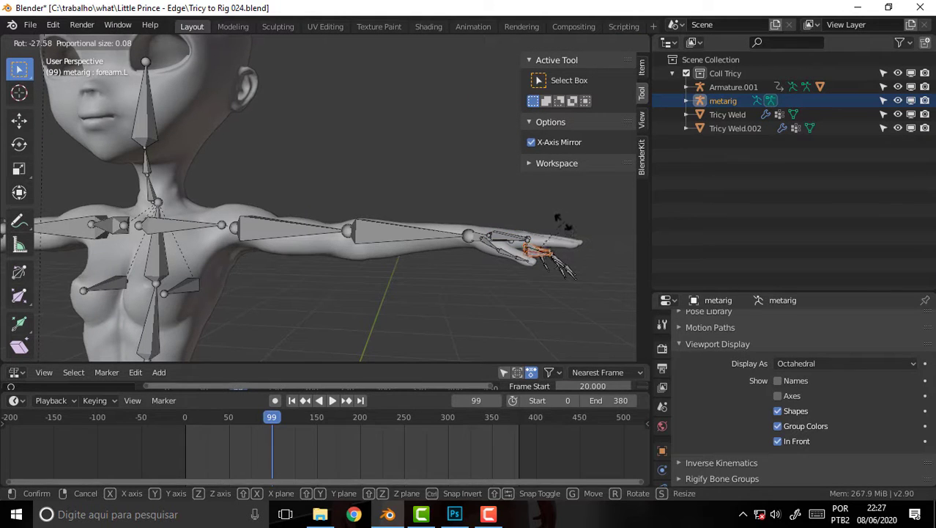
{"action": "left_click", "coordinate": [558, 222]}
{"action": "key", "text": "g"}
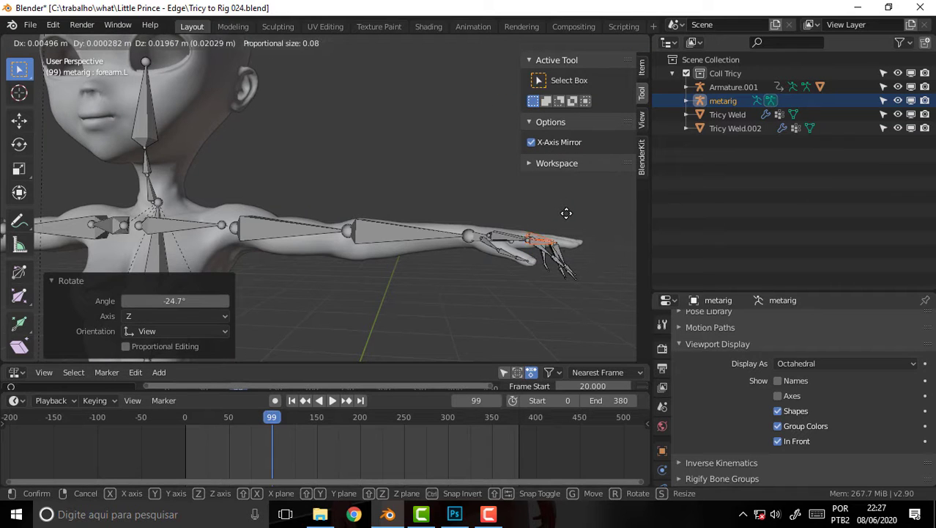
{"action": "left_click", "coordinate": [566, 213]}
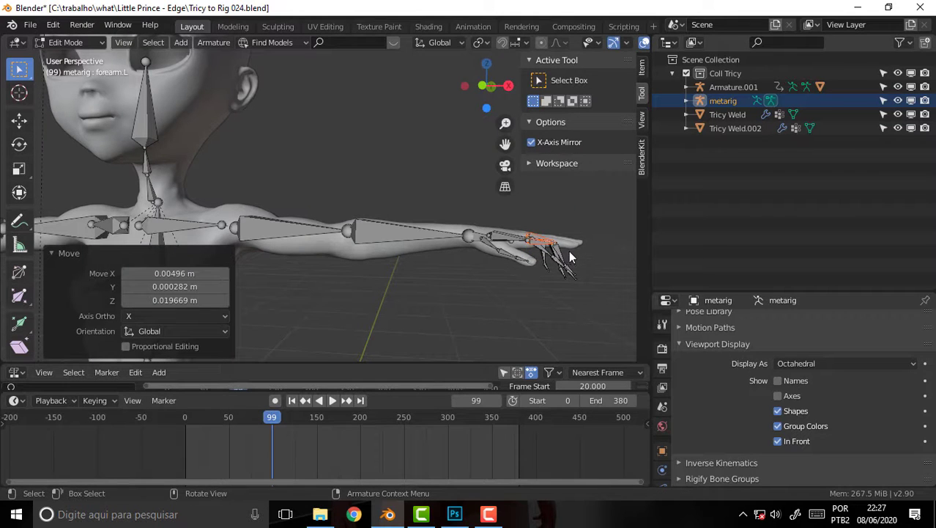
Rotate the lower finger bones -51.3° and raise them 0.015774 m along Z
{"action": "left_click", "coordinate": [543, 257]}
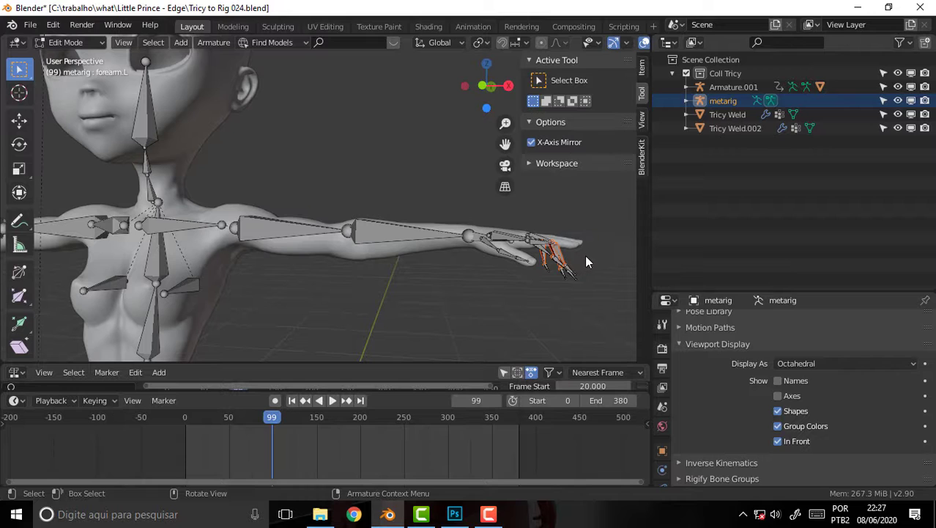
{"action": "key", "text": "r"}
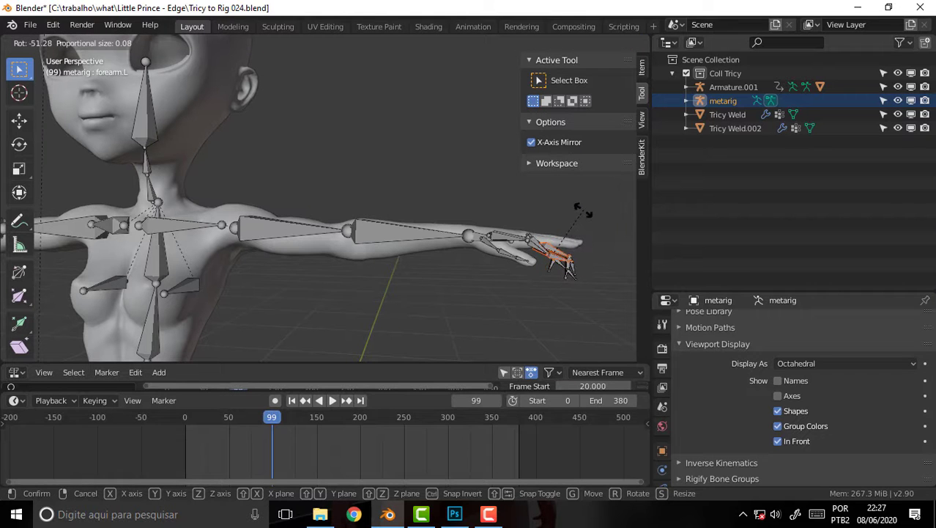
{"action": "left_click", "coordinate": [583, 217]}
{"action": "key", "text": "r"}
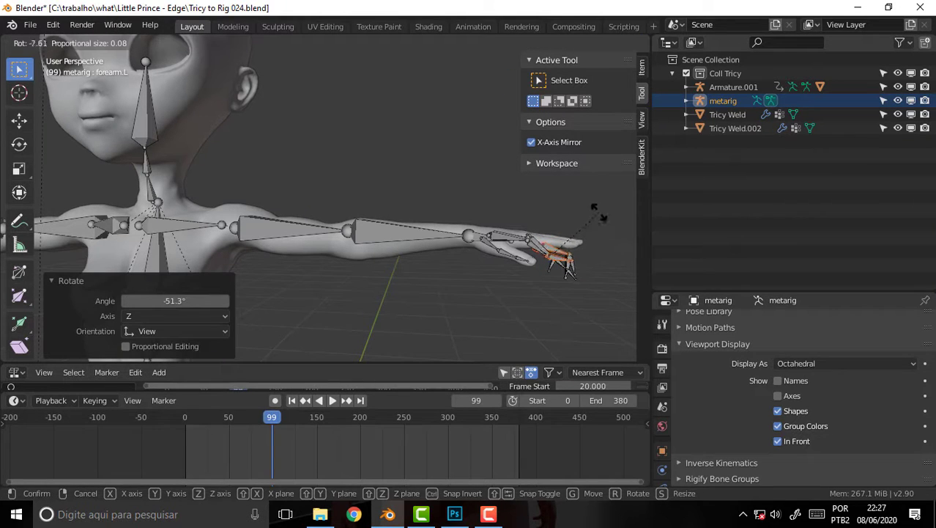
{"action": "key", "text": "g"}
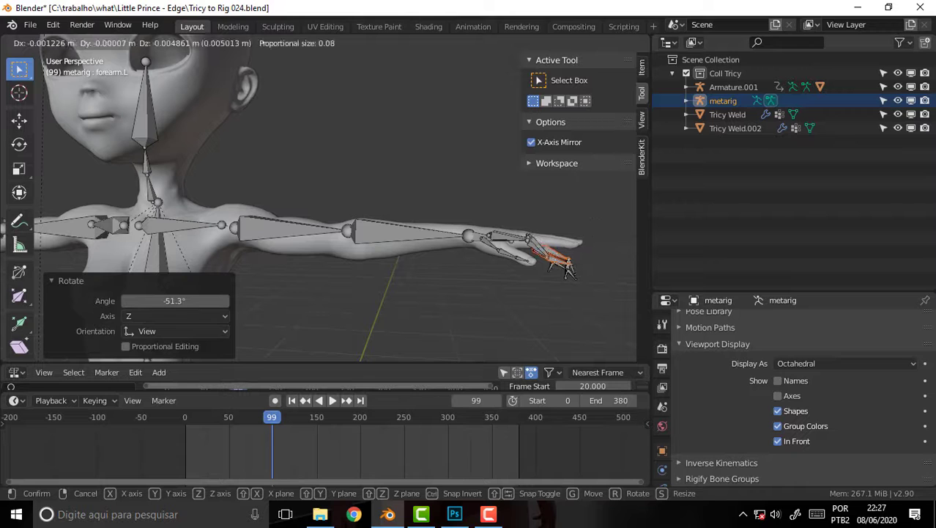
{"action": "key", "text": "z"}
{"action": "left_click", "coordinate": [596, 214]}
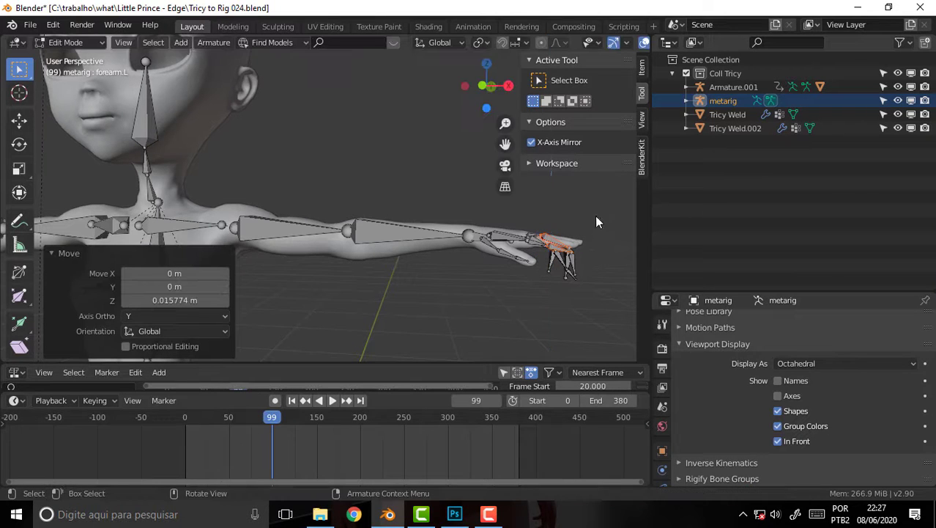
Bend f_middle.02.L with a -34.5° rotation and adjust its position
{"action": "left_click", "coordinate": [586, 266]}
{"action": "key", "text": "r"}
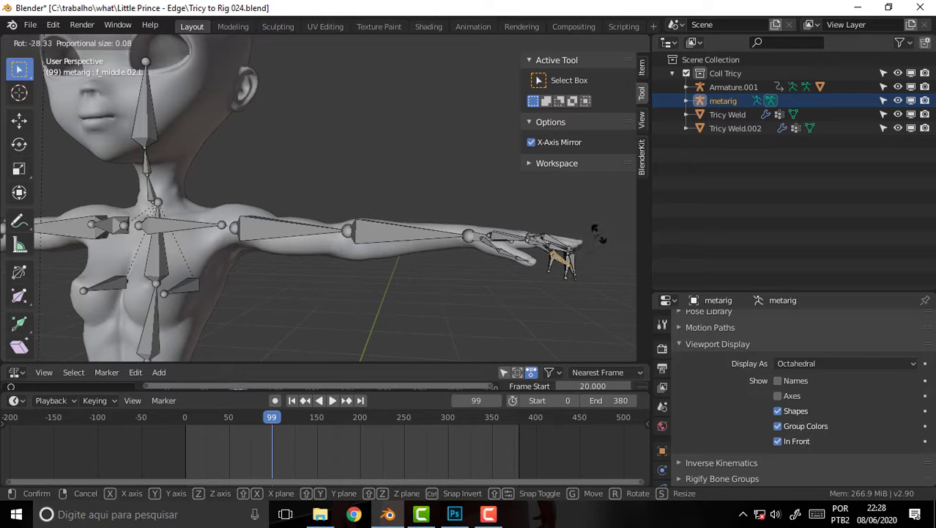
{"action": "left_click", "coordinate": [598, 230]}
{"action": "key", "text": "g"}
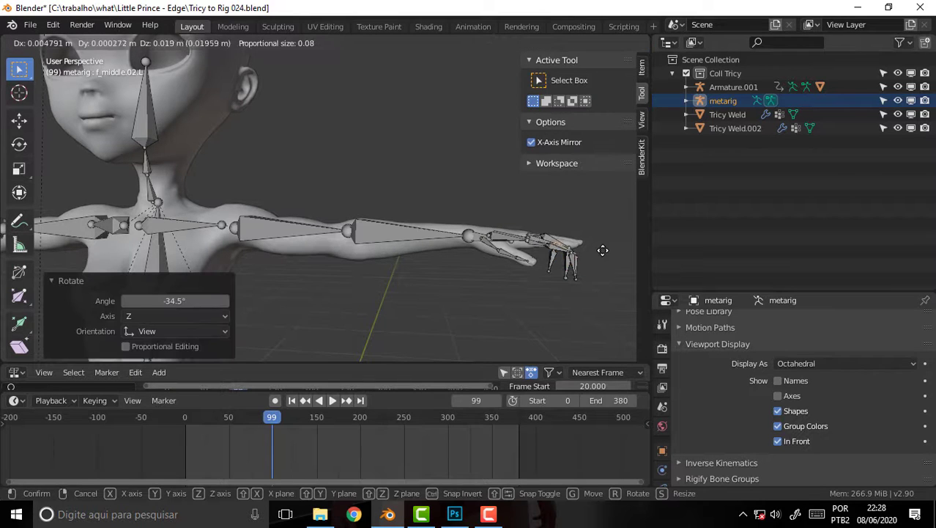
{"action": "left_click", "coordinate": [589, 266]}
Move the fingertip joints 0.031928 m in X and 0.02278 m in Z into the mesh fingers
{"action": "left_click_drag", "start_coordinate": [586, 262], "coordinate": [539, 288]}
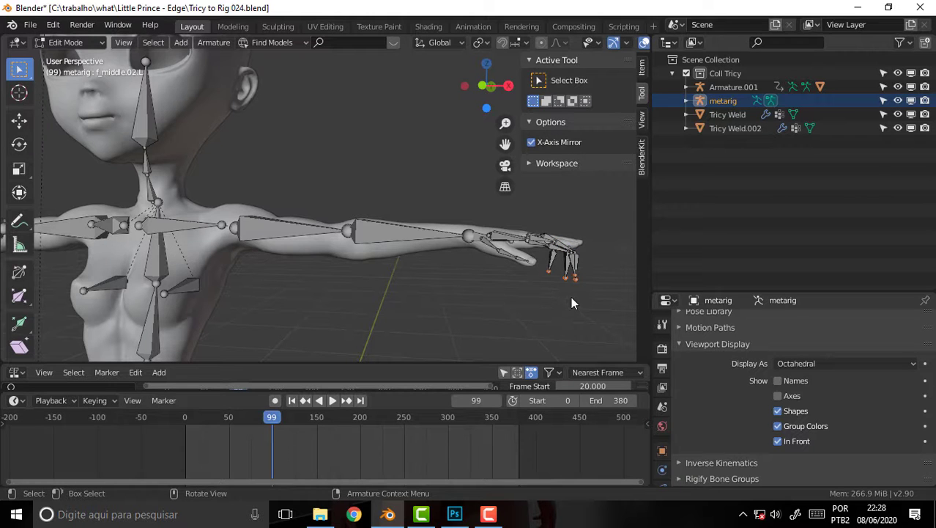
{"action": "key", "text": "g"}
{"action": "left_click", "coordinate": [589, 288]}
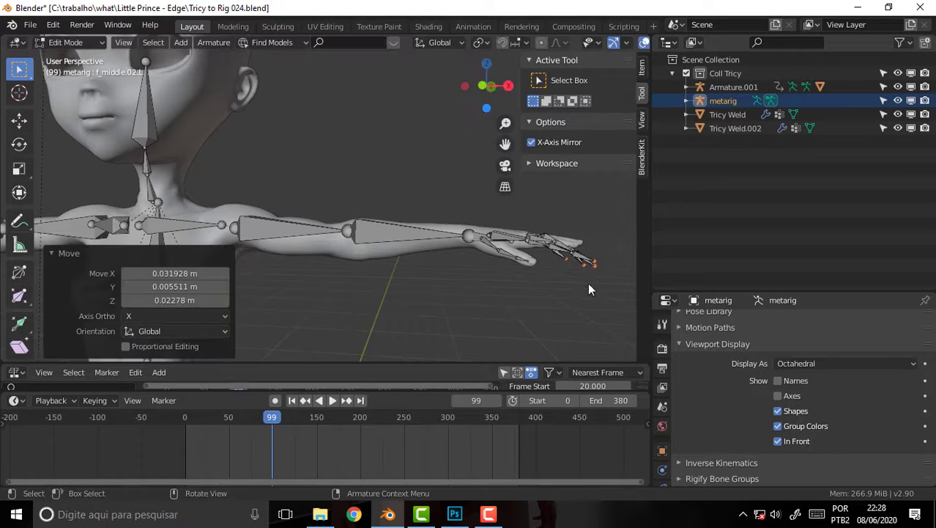
{"action": "mouse_move", "coordinate": [491, 219]}
{"action": "middle_mouse_down"}
{"action": "mouse_move", "coordinate": [427, 194]}
{"action": "mouse_move", "coordinate": [422, 207]}
{"action": "mouse_move", "coordinate": [408, 132]}
{"action": "mouse_move", "coordinate": [394, 115]}
{"action": "middle_mouse_up"}
Shift the whole set of hand and finger bones into the mesh hand
{"action": "left_click_drag", "start_coordinate": [505, 143], "coordinate": [421, 169]}
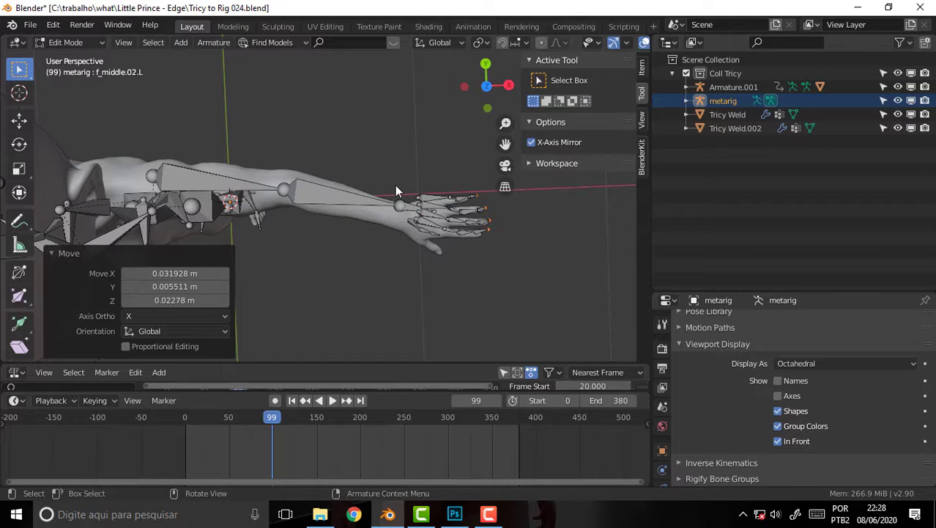
{"action": "left_click_drag", "start_coordinate": [396, 192], "coordinate": [515, 242]}
{"action": "key", "text": "g"}
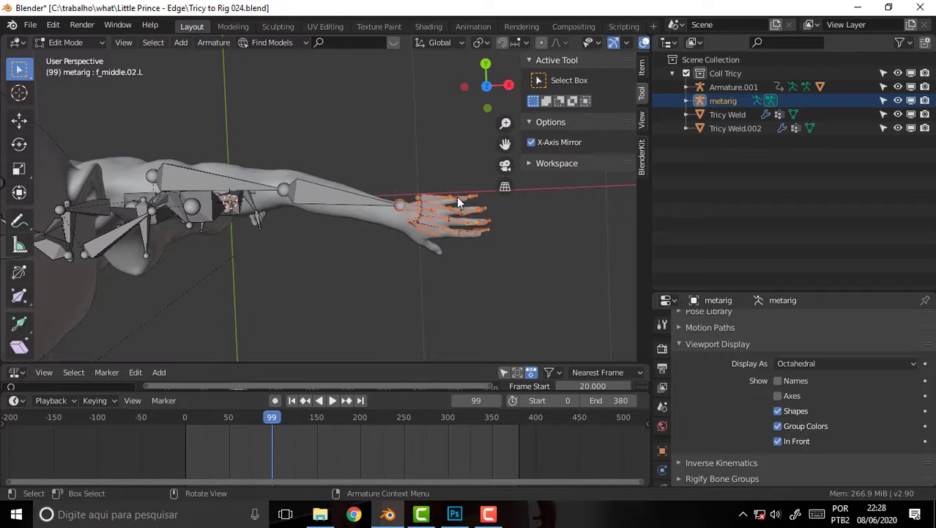
{"action": "left_click", "coordinate": [455, 204]}
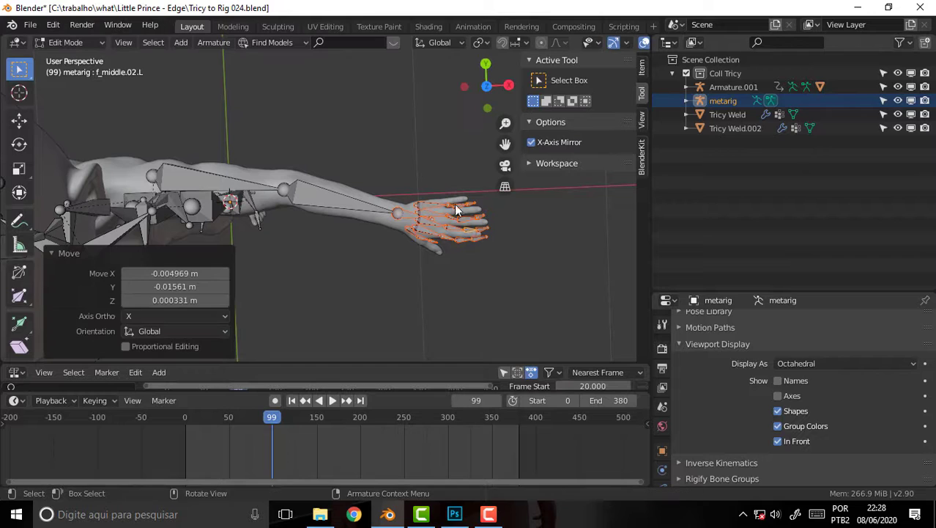
Fit the f_pinky.02.L and f_pinky.03.L bones into the mesh pinky
{"action": "left_click", "coordinate": [460, 205]}
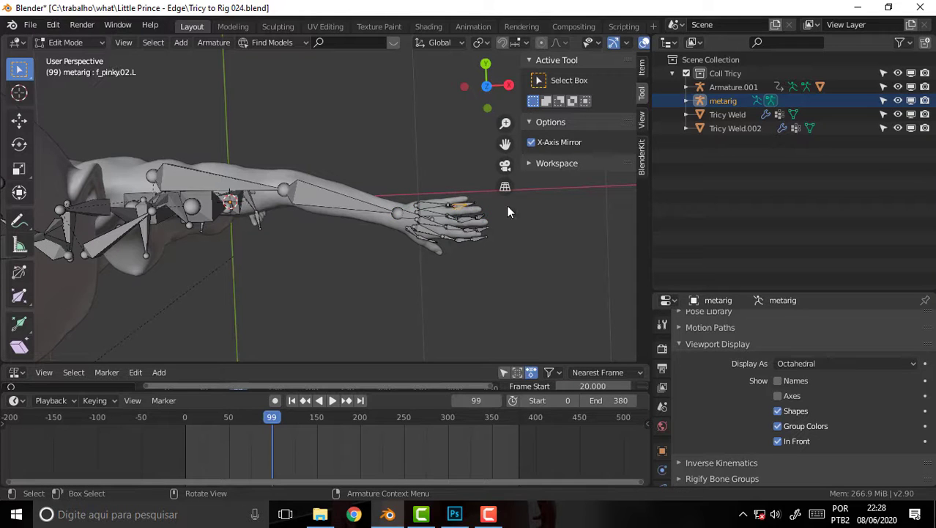
{"action": "key", "text": "g"}
{"action": "left_click", "coordinate": [476, 209]}
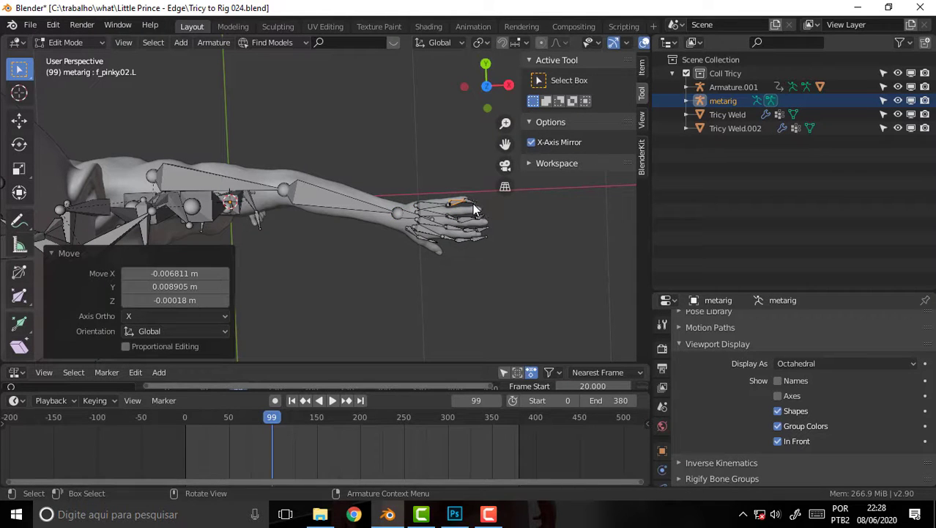
{"action": "left_click", "coordinate": [472, 205]}
{"action": "key", "text": "g"}
{"action": "left_click", "coordinate": [516, 209]}
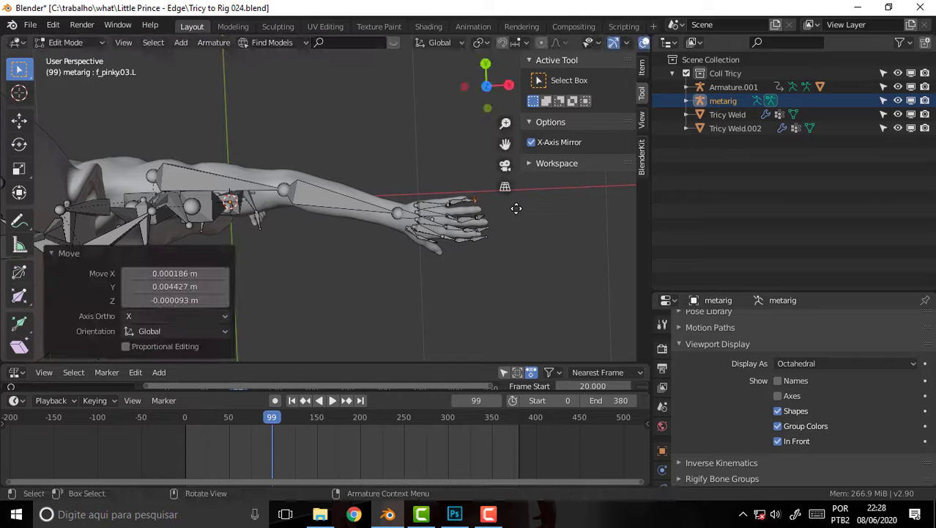
Fit the ring finger bones f_ring.01.L to f_ring.03.L and a ring joint into the mesh finger
{"action": "left_click", "coordinate": [452, 221]}
{"action": "key", "text": "g"}
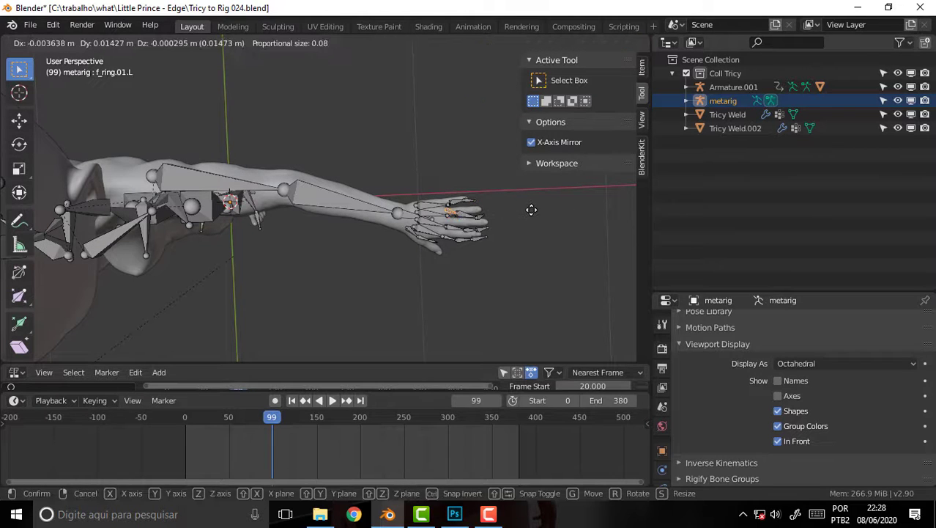
{"action": "left_click", "coordinate": [534, 213]}
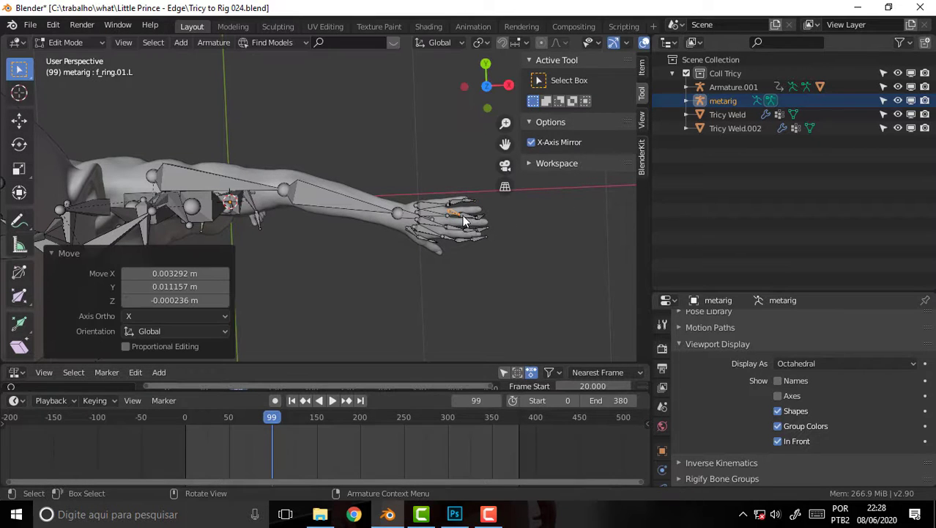
{"action": "left_click", "coordinate": [492, 220]}
{"action": "key", "text": "g"}
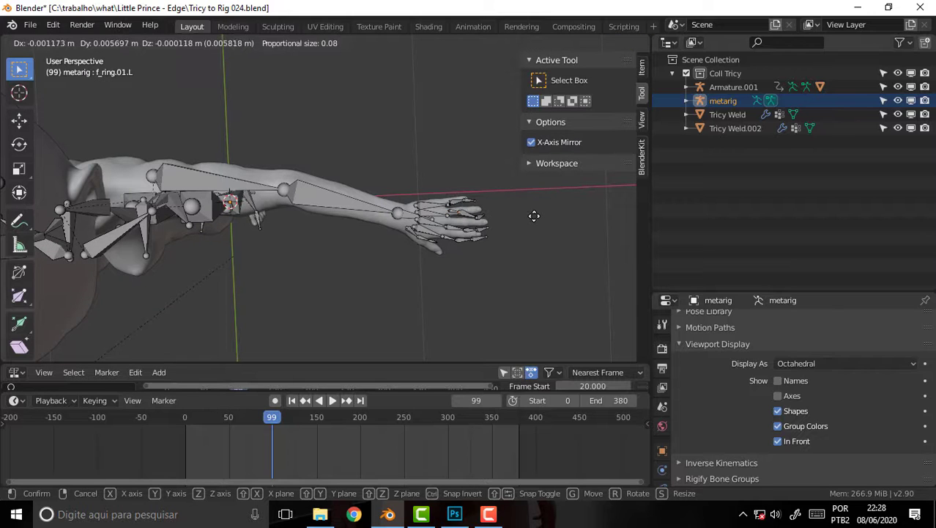
{"action": "left_click", "coordinate": [484, 216]}
{"action": "left_click", "coordinate": [480, 224]}
{"action": "key", "text": "g"}
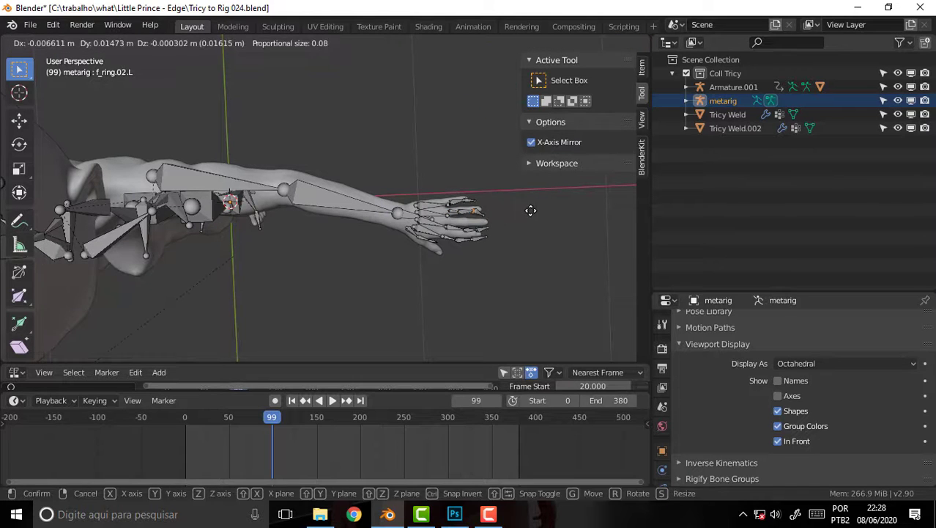
{"action": "left_click", "coordinate": [530, 208]}
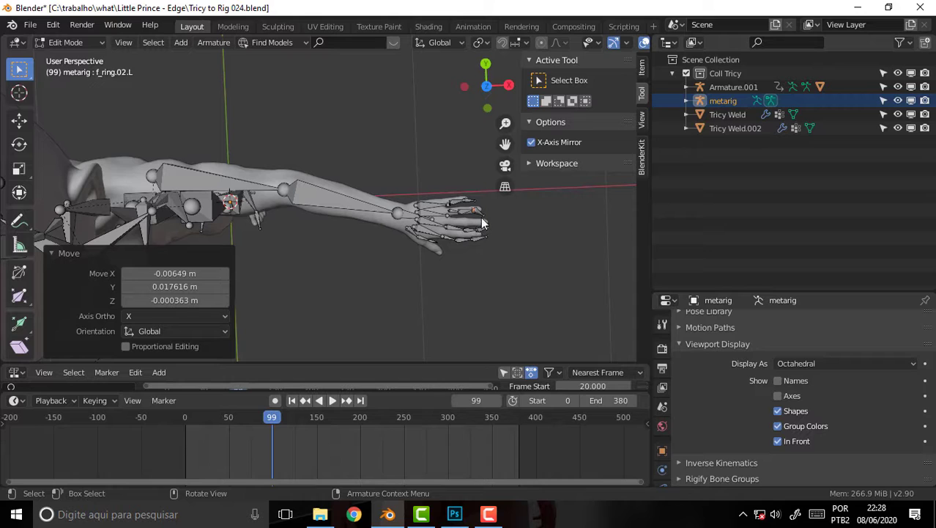
{"action": "left_click", "coordinate": [483, 214]}
{"action": "key", "text": "g"}
{"action": "left_click", "coordinate": [472, 230]}
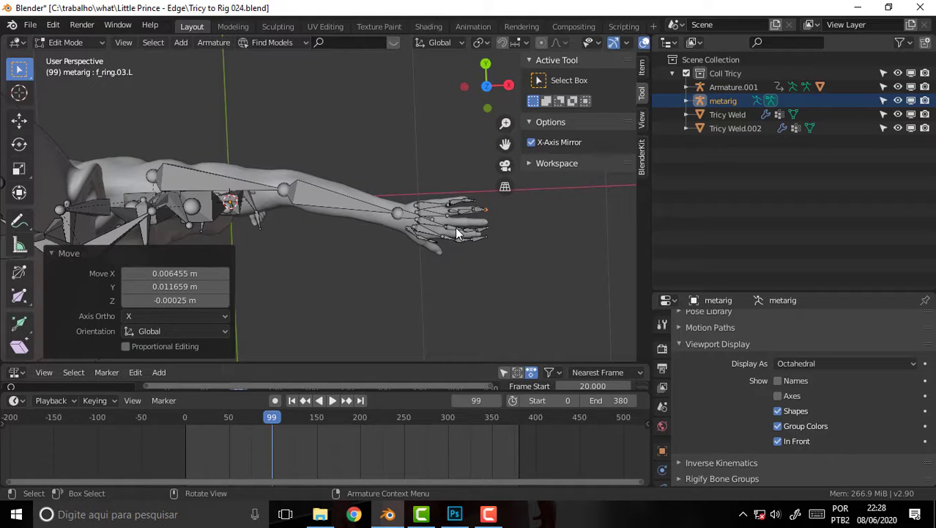
Fit f_middle.01.L to f_middle.03.L, moving f_middle.03.L 0.005023 m X and 0.013195 m Y
{"action": "left_click", "coordinate": [475, 231]}
{"action": "key", "text": "g"}
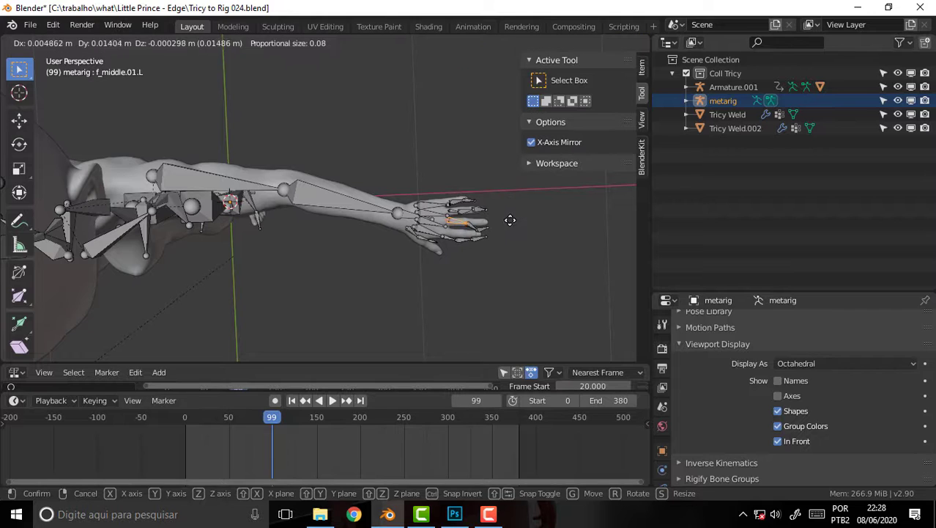
{"action": "left_click", "coordinate": [508, 224]}
{"action": "left_click", "coordinate": [480, 233]}
{"action": "key", "text": "g"}
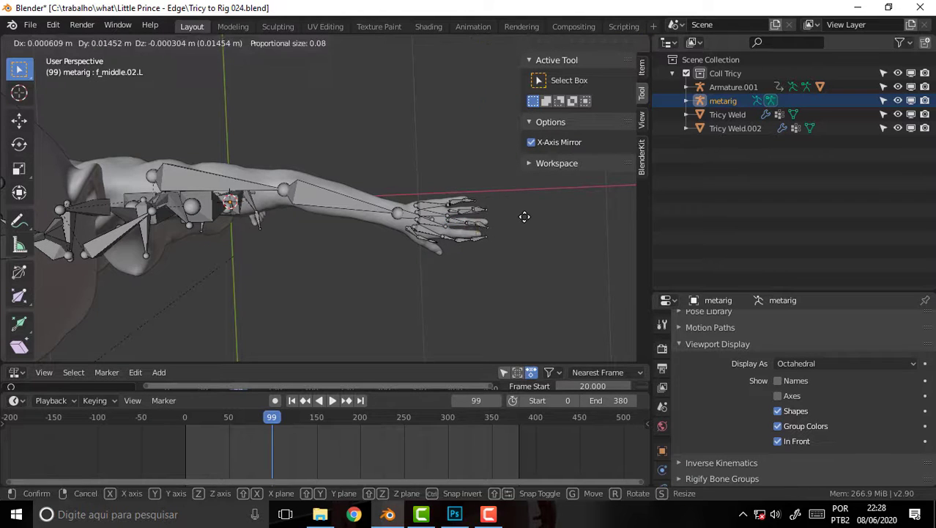
{"action": "left_click", "coordinate": [513, 224]}
{"action": "left_click", "coordinate": [488, 235]}
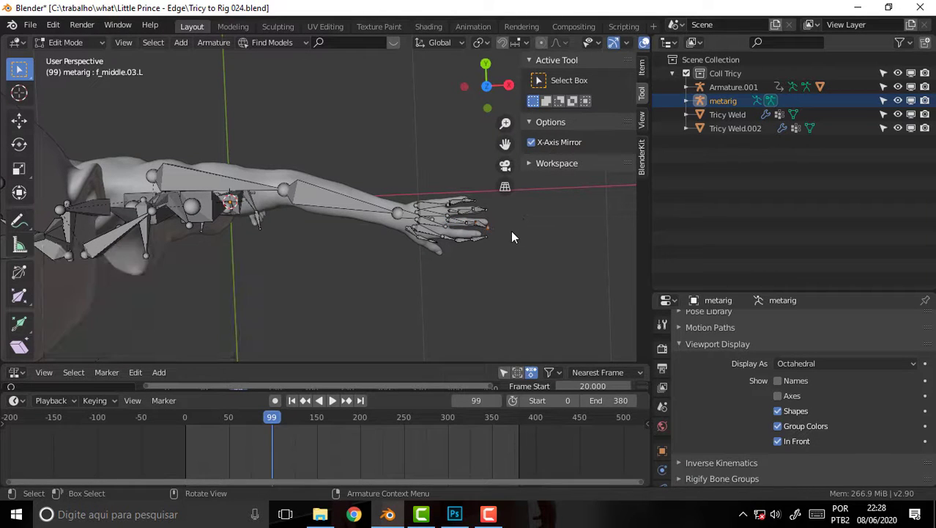
{"action": "key", "text": "g"}
{"action": "left_click", "coordinate": [513, 222]}
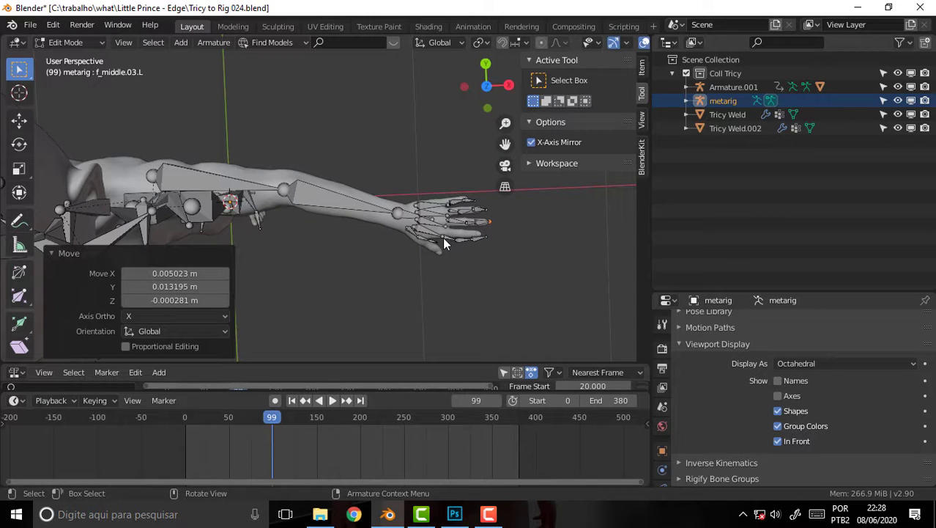
Nudge palm.01.L and move f_index.01.L and f_index.02.L into the mesh index finger
{"action": "left_click", "coordinate": [444, 235]}
{"action": "key", "text": "g"}
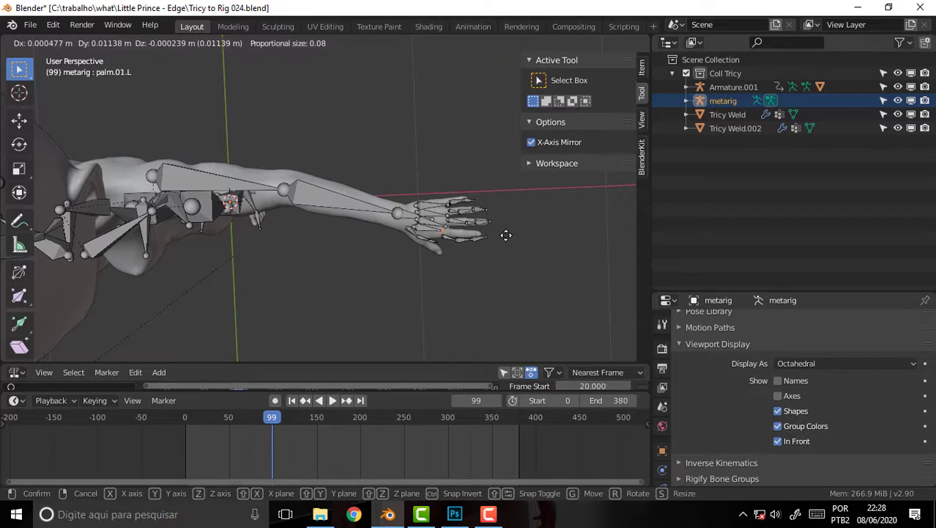
{"action": "left_click", "coordinate": [448, 234]}
{"action": "left_click", "coordinate": [454, 238]}
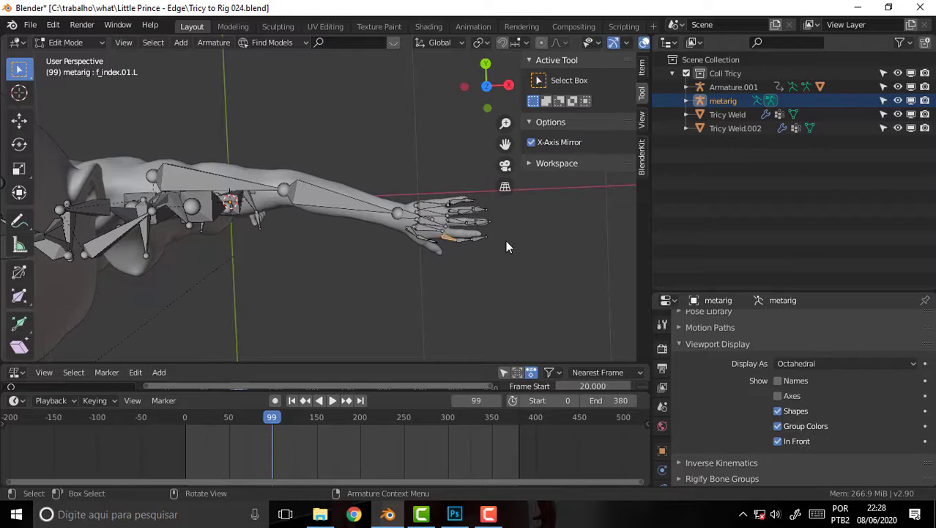
{"action": "key", "text": "g"}
{"action": "left_click", "coordinate": [476, 241]}
{"action": "left_click", "coordinate": [469, 239]}
{"action": "key", "text": "g"}
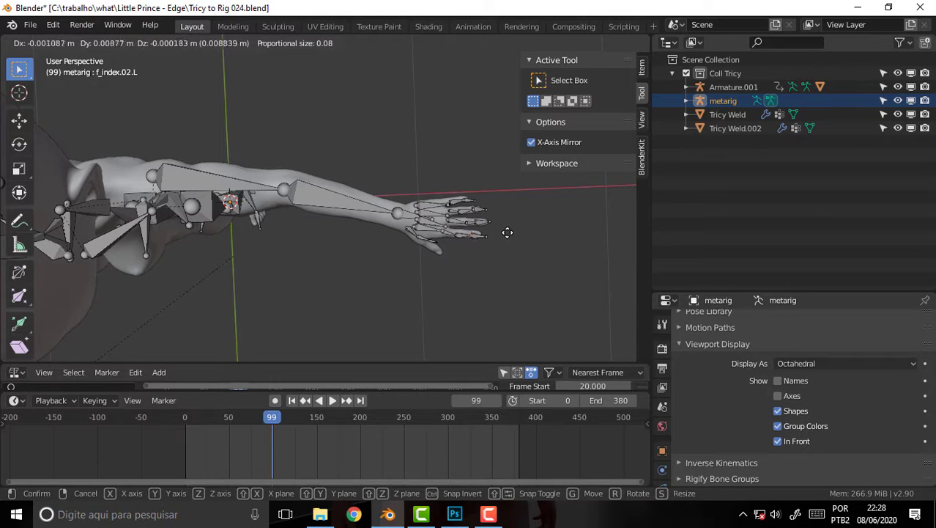
Place f_index.02.L at -0.002417 m X, 0.011734 m Y and frame a straight front view
{"action": "left_click", "coordinate": [507, 232]}
{"action": "scroll", "coordinate": [323, 230], "scroll_direction": "up", "scroll_amount": 1}
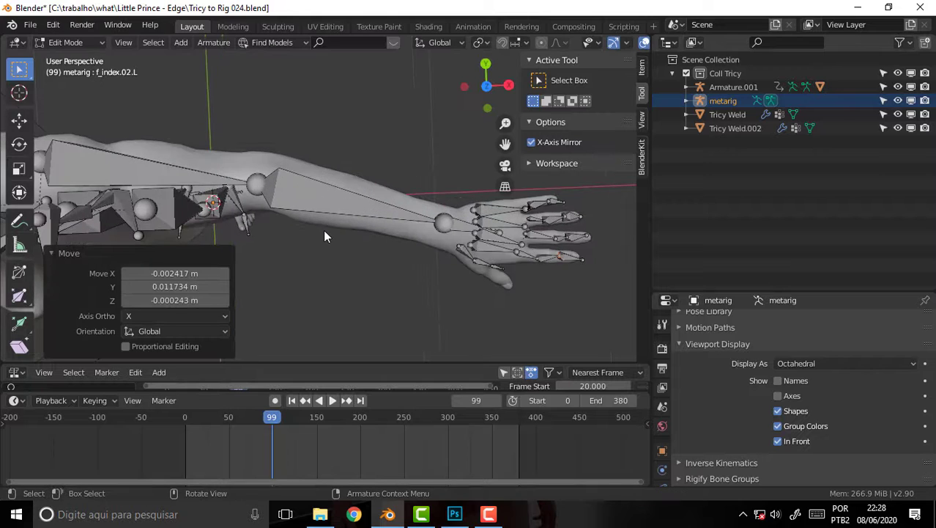
{"action": "scroll", "coordinate": [323, 230], "scroll_direction": "down", "scroll_amount": 1}
{"action": "mouse_move", "coordinate": [322, 230]}
{"action": "middle_mouse_down"}
{"action": "mouse_move", "coordinate": [394, 112]}
{"action": "mouse_move", "coordinate": [373, 117]}
{"action": "middle_mouse_up"}
{"action": "scroll", "coordinate": [374, 120], "scroll_direction": "down", "scroll_amount": 3}
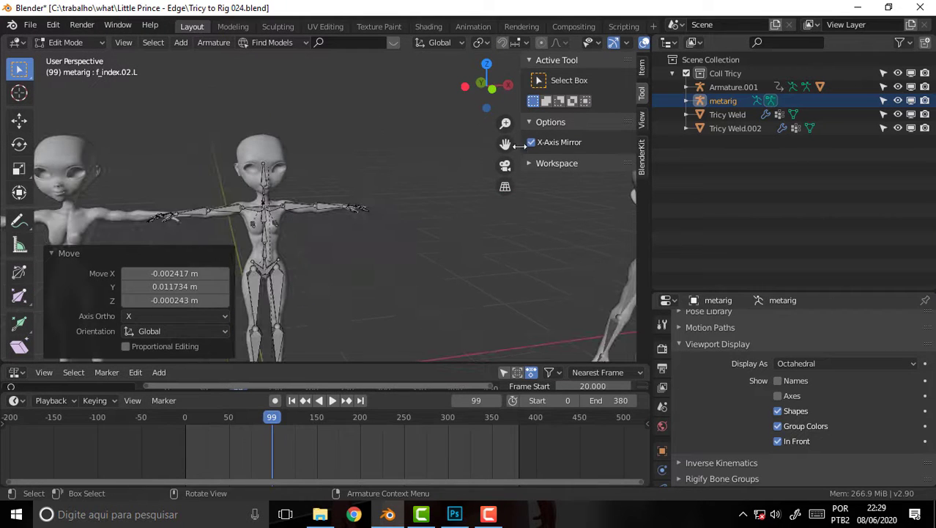
{"action": "left_click_drag", "start_coordinate": [505, 144], "coordinate": [516, 145]}
{"action": "key", "text": "KP_1"}
{"action": "middle_click_drag", "start_coordinate": [406, 232], "coordinate": [381, 240]}
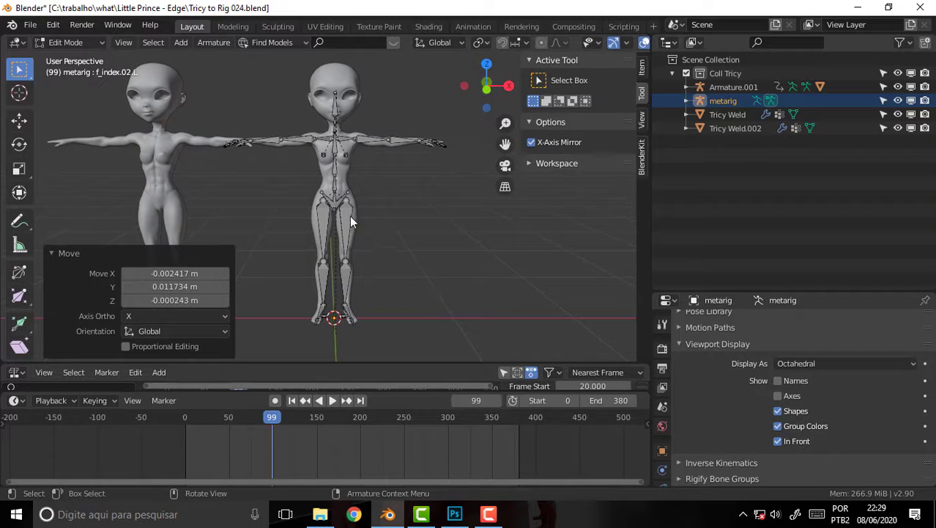
Select spine.001 and switch the metarig back to Object Mode
{"action": "left_click", "coordinate": [342, 176]}
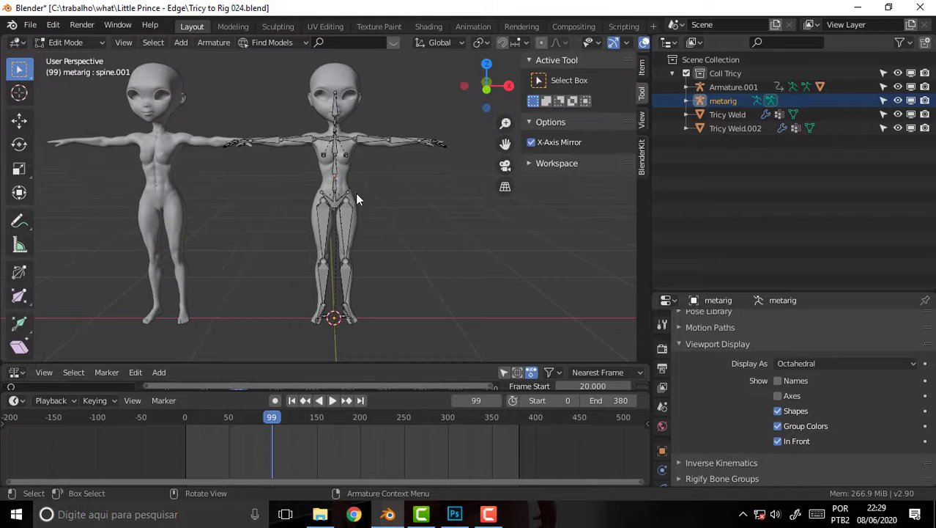
{"action": "left_click", "coordinate": [68, 41]}
{"action": "left_click", "coordinate": [78, 56]}
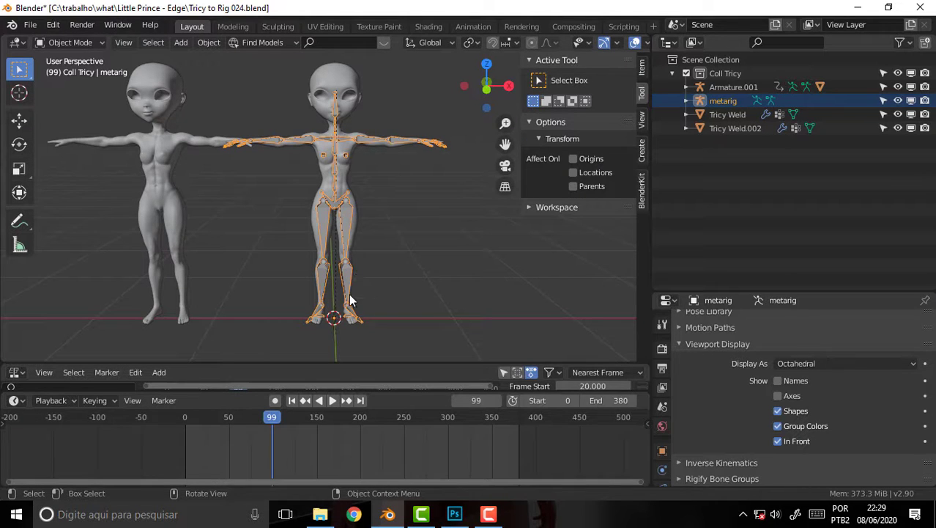
{"action": "scroll", "coordinate": [376, 276], "scroll_direction": "up", "scroll_amount": 5}
{"action": "scroll", "coordinate": [376, 277], "scroll_direction": "down", "scroll_amount": 2}
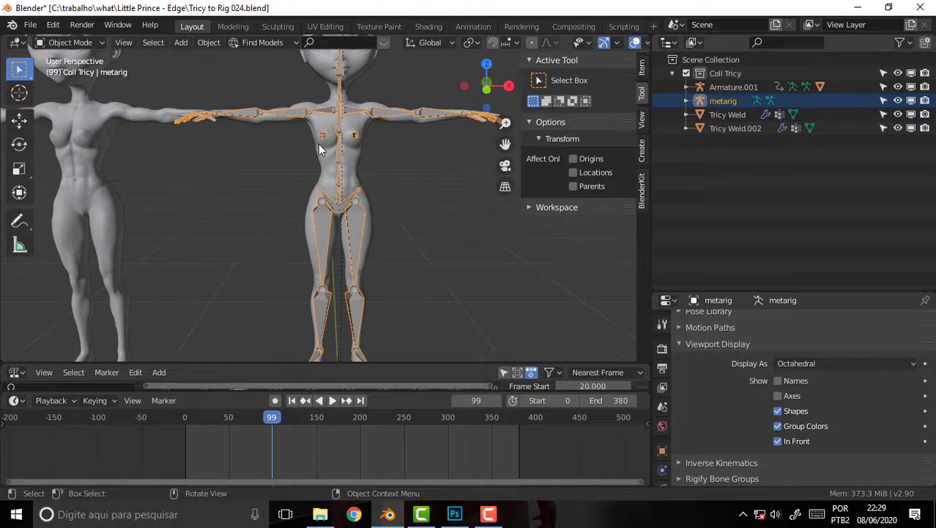
Select Tricy Weld.002, then the metarig, and put the metarig in Pose Mode
{"action": "scroll", "coordinate": [421, 179], "scroll_direction": "down", "scroll_amount": 3}
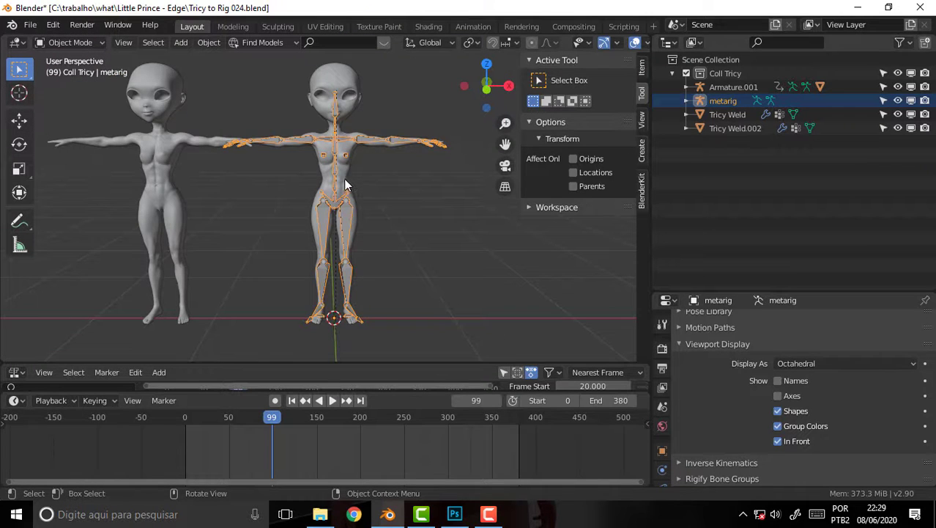
{"action": "left_click", "coordinate": [363, 187]}
{"action": "left_click", "coordinate": [441, 145], "text": "shift"}
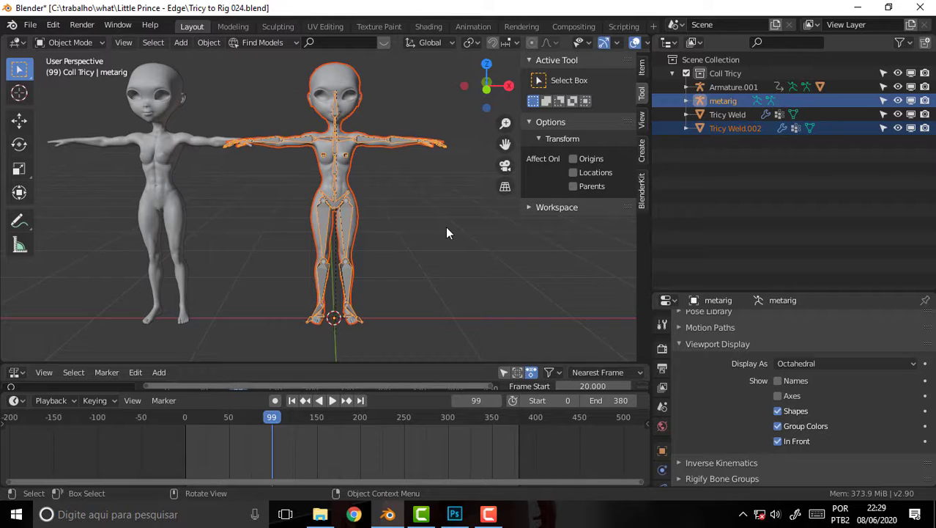
{"action": "left_click", "coordinate": [66, 41]}
{"action": "left_click", "coordinate": [59, 89]}
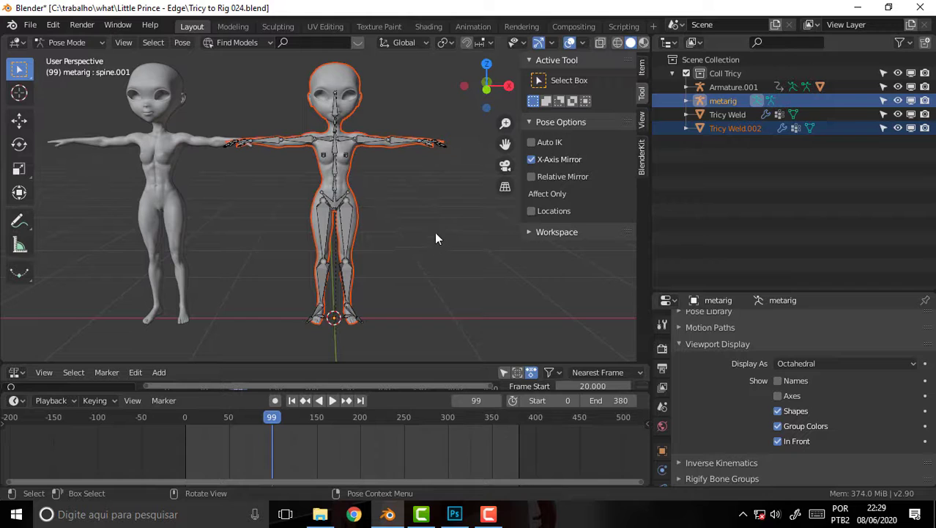
Parent the mesh to all pose bones With Automatic Weights and scrub the timeline to test
{"action": "key", "text": "a"}
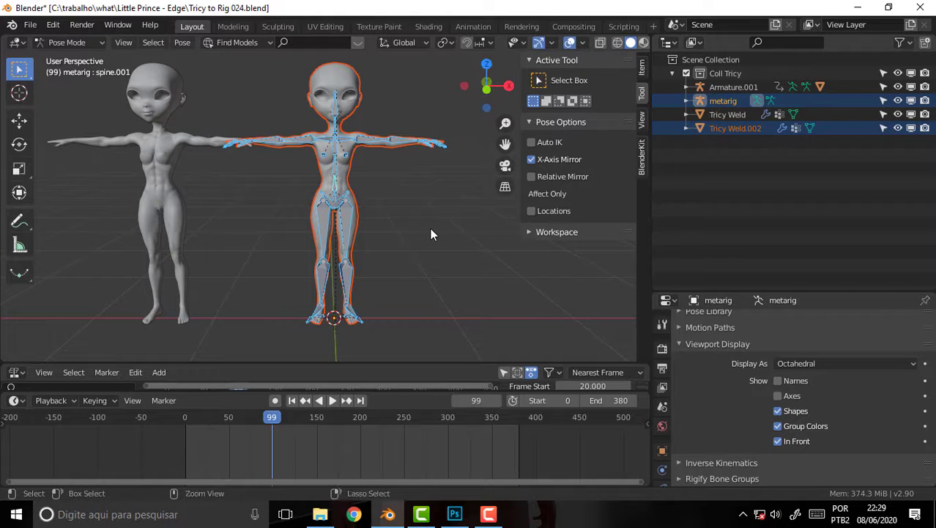
{"action": "key", "text": "ctrl+p"}
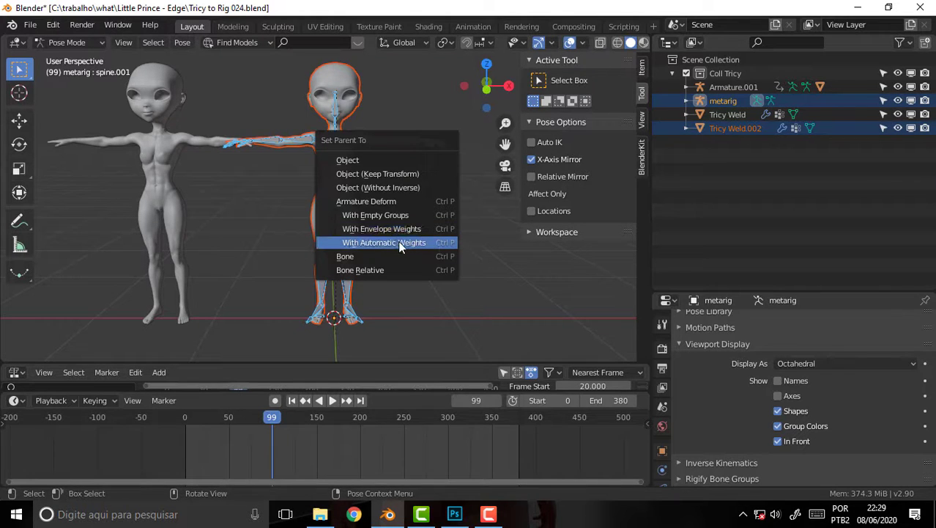
{"action": "left_click", "coordinate": [382, 242]}
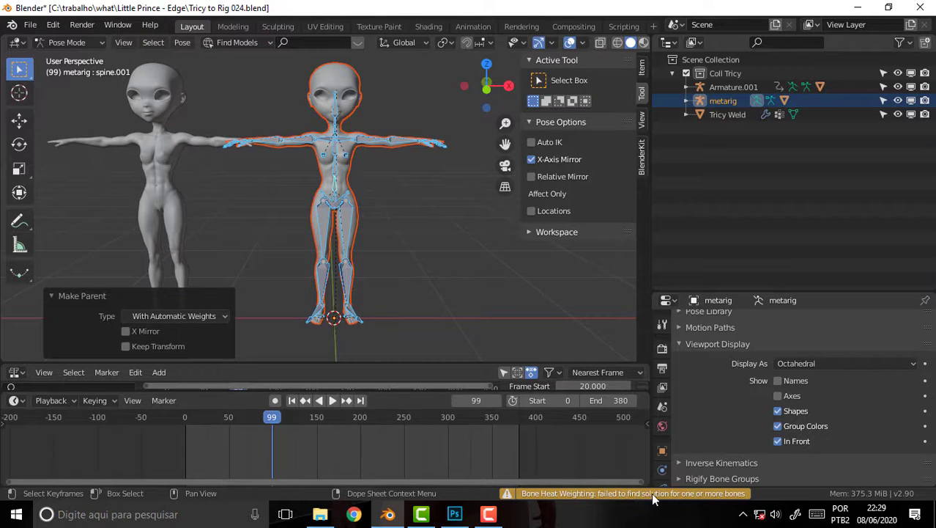
{"action": "mouse_move", "coordinate": [271, 417]}
{"action": "left_mouse_down"}
{"action": "mouse_move", "coordinate": [187, 417]}
{"action": "mouse_move", "coordinate": [284, 416]}
{"action": "left_mouse_up"}
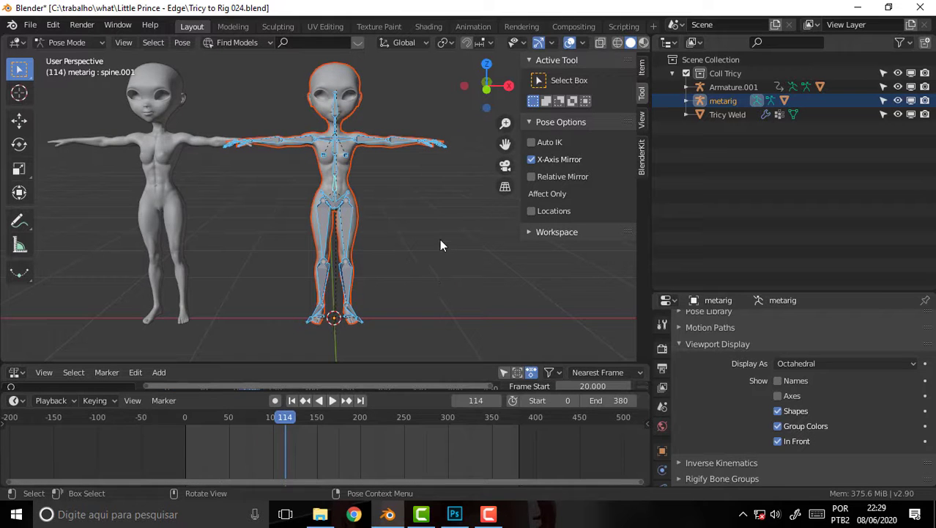
{"action": "left_click", "coordinate": [489, 515]}
Re-parent With Envelope Weights, X Mirror and Keep Transform on, and scrub to frame 94
{"action": "key", "text": "ctrl+p"}
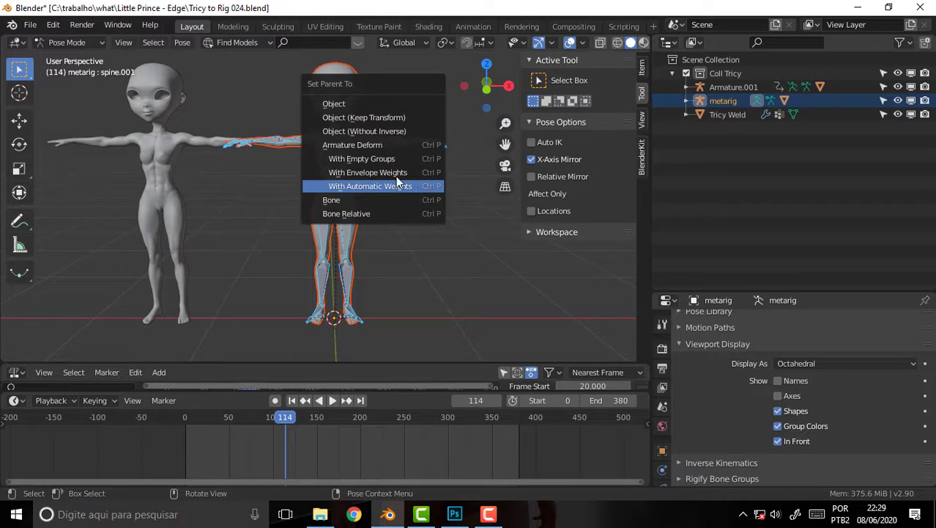
{"action": "left_click", "coordinate": [388, 178]}
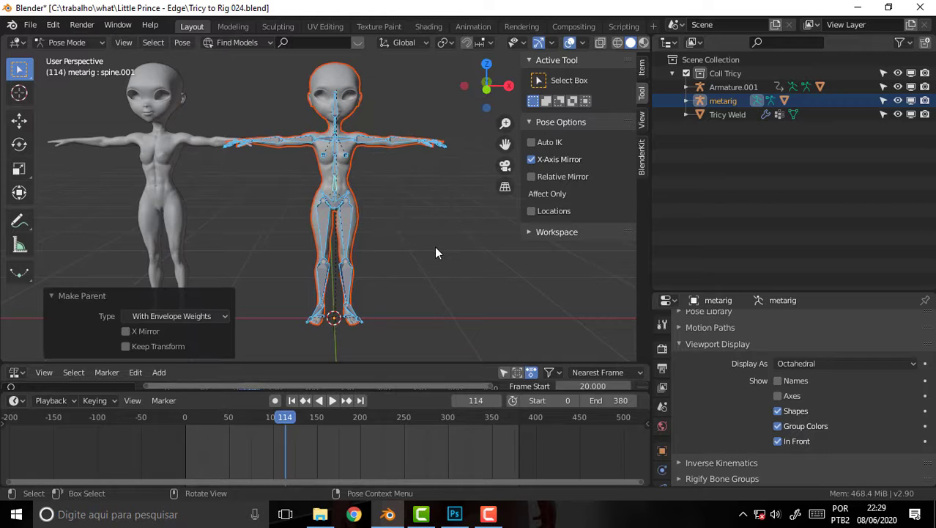
{"action": "left_click", "coordinate": [126, 333]}
{"action": "left_click", "coordinate": [155, 348]}
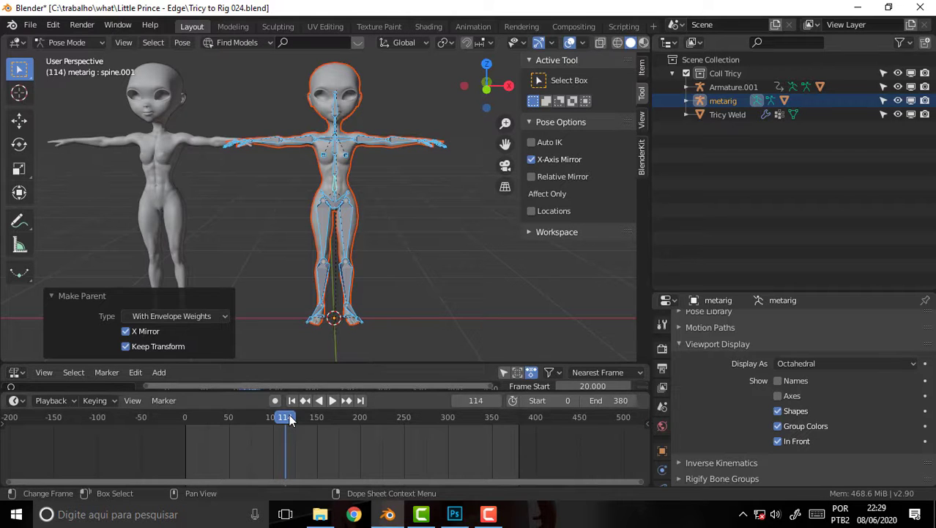
{"action": "left_click_drag", "start_coordinate": [289, 418], "coordinate": [269, 419]}
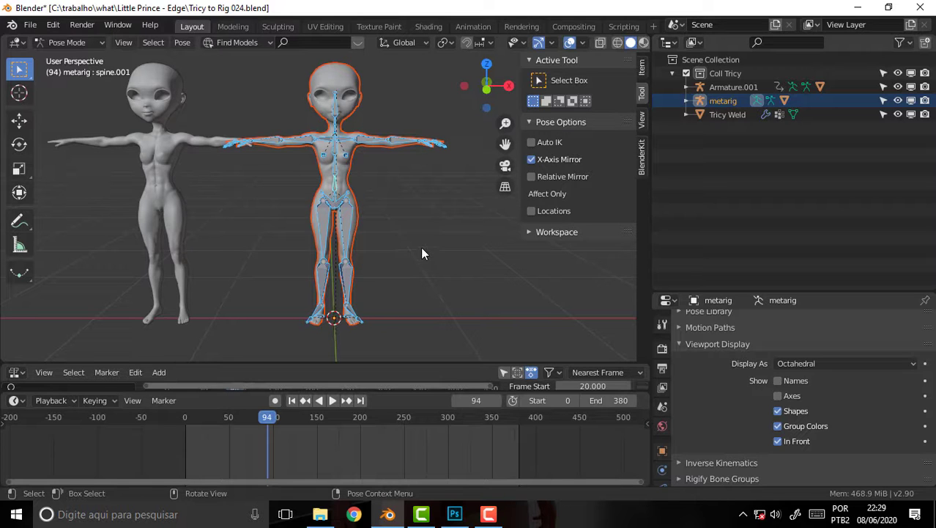
{"action": "mouse_move", "coordinate": [421, 253]}
{"action": "middle_mouse_down"}
{"action": "mouse_move", "coordinate": [292, 246]}
{"action": "mouse_move", "coordinate": [334, 233]}
{"action": "middle_mouse_up"}
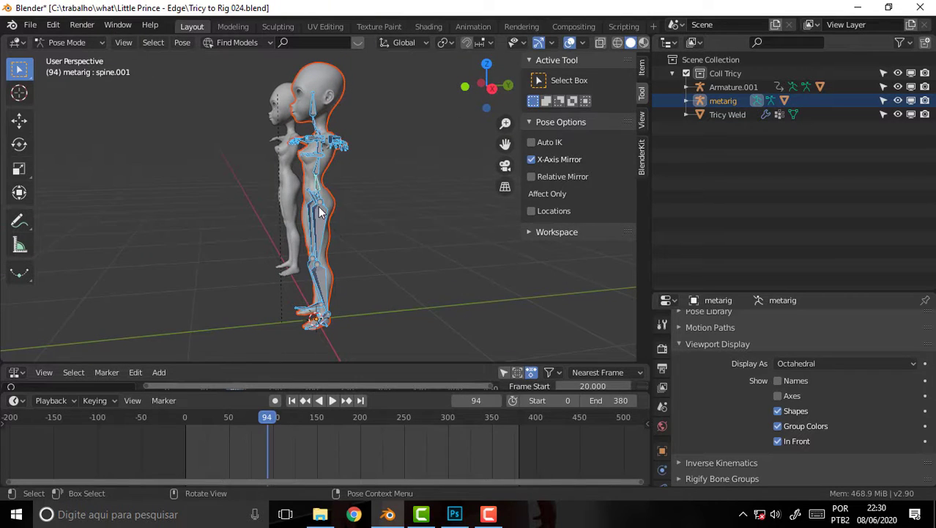
Rotate thigh.L around its local X axis to test the leg deformation
{"action": "left_click", "coordinate": [319, 212]}
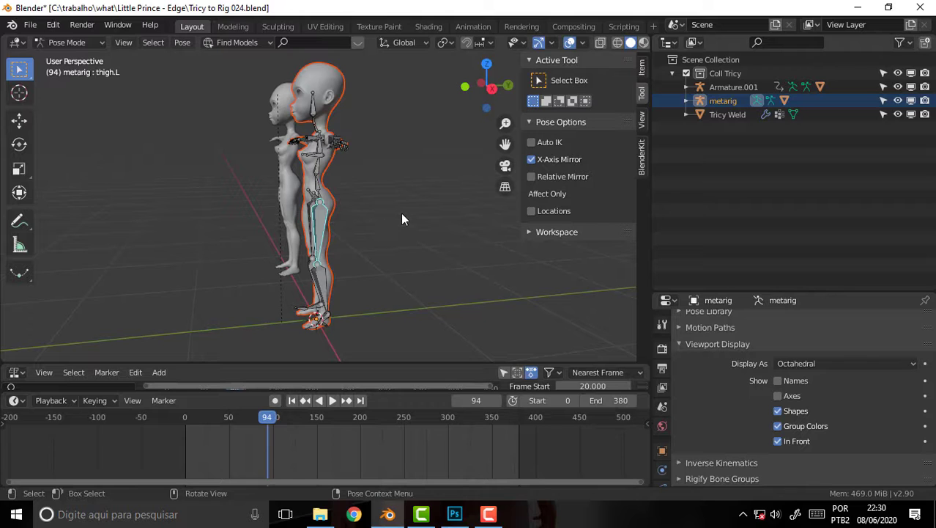
{"action": "key", "text": "r"}
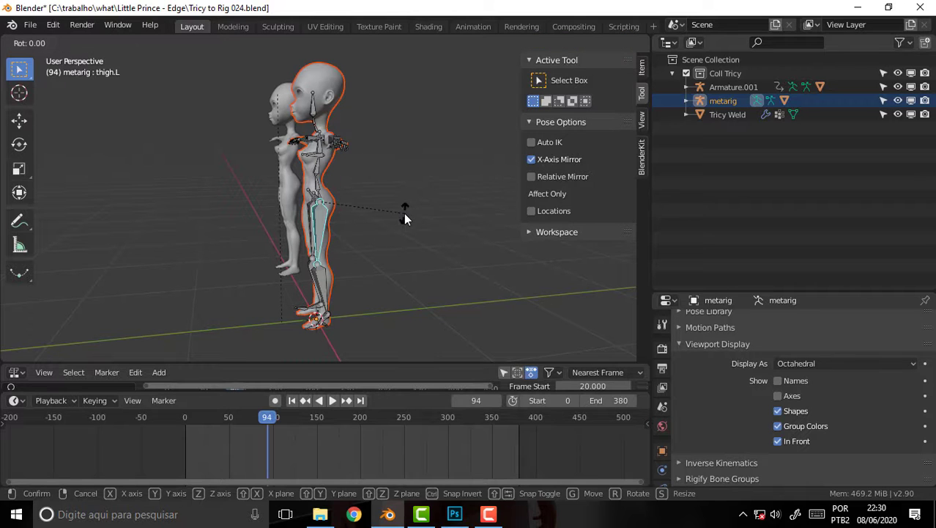
{"action": "key", "text": "x"}
{"action": "key", "text": "x"}
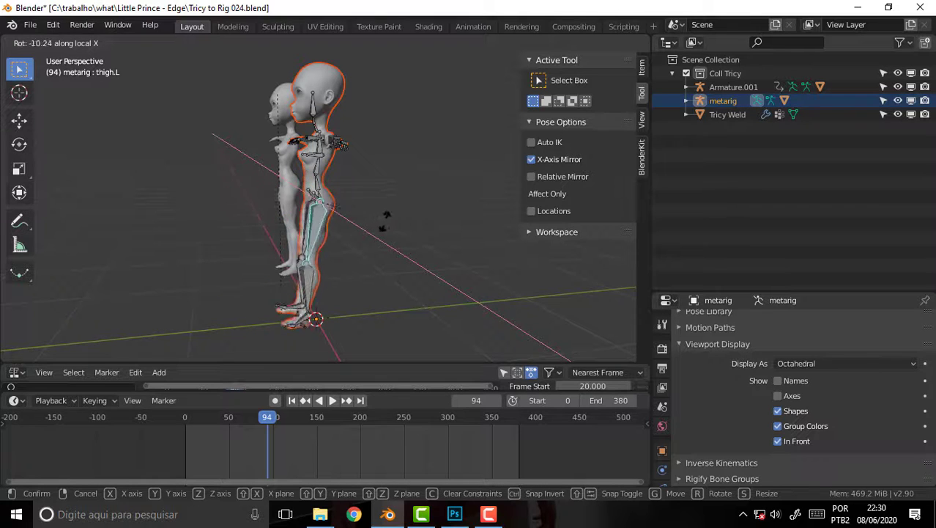
{"action": "scroll", "coordinate": [394, 208], "scroll_direction": "up", "scroll_amount": 3}
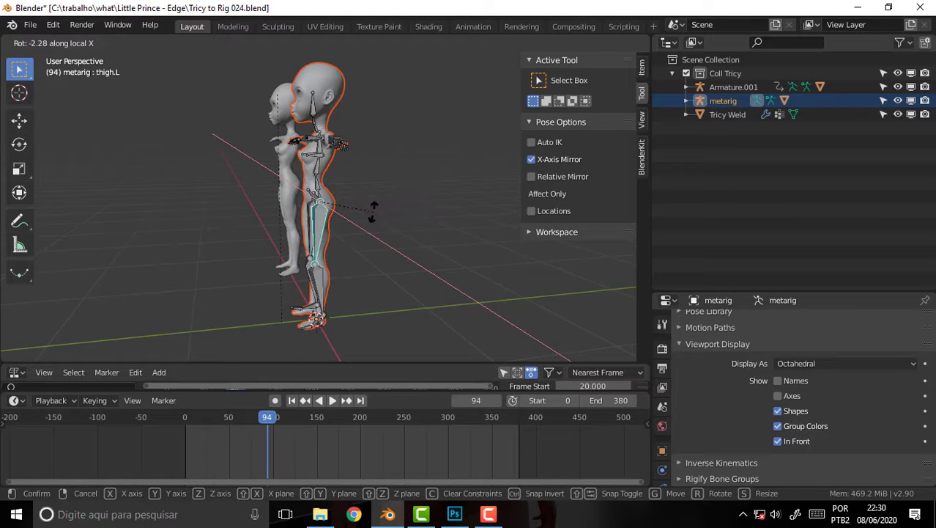
{"action": "left_click", "coordinate": [373, 212]}
Rotate upper_arm.L by 39.3° to test the bend, then undo back to the T-pose
{"action": "middle_click_drag", "start_coordinate": [373, 212], "coordinate": [442, 149]}
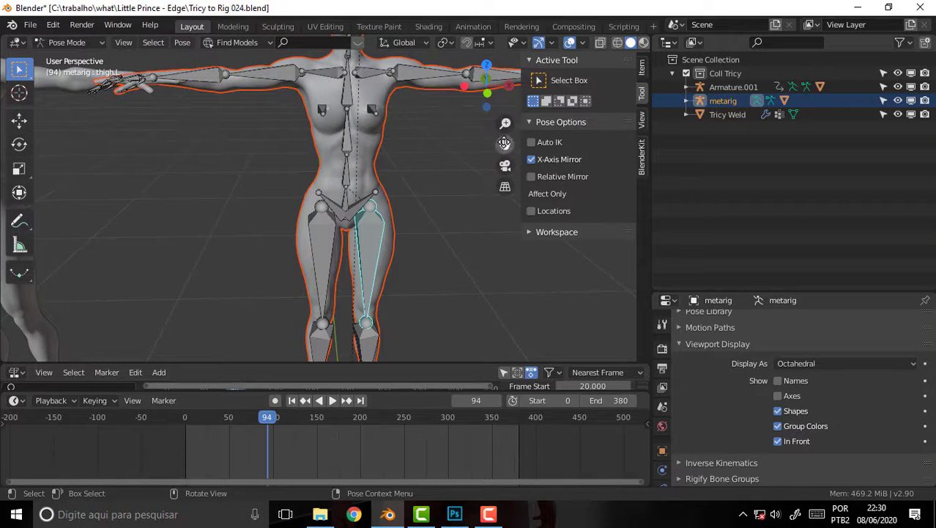
{"action": "scroll", "coordinate": [404, 112], "scroll_direction": "up", "scroll_amount": 2}
{"action": "middle_click_drag", "start_coordinate": [404, 73], "coordinate": [404, 112], "text": "shift"}
{"action": "left_click", "coordinate": [346, 138]}
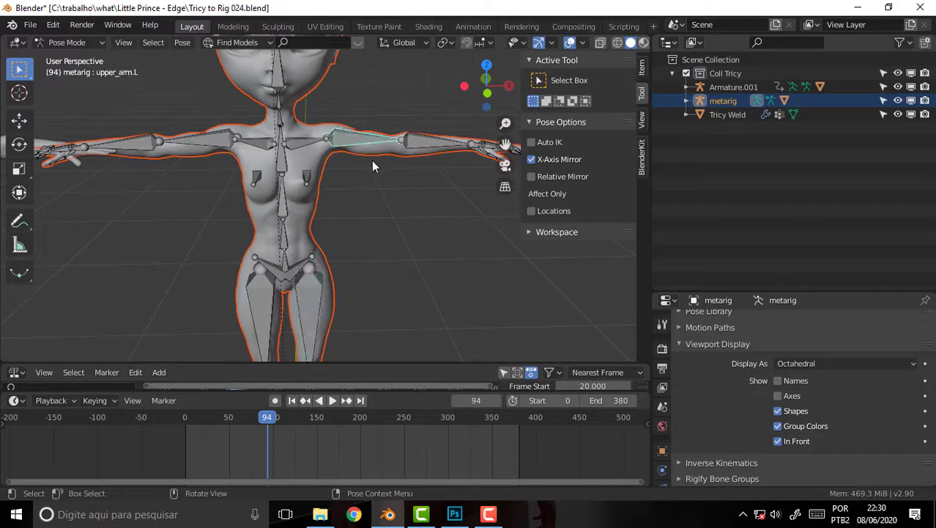
{"action": "key", "text": "r"}
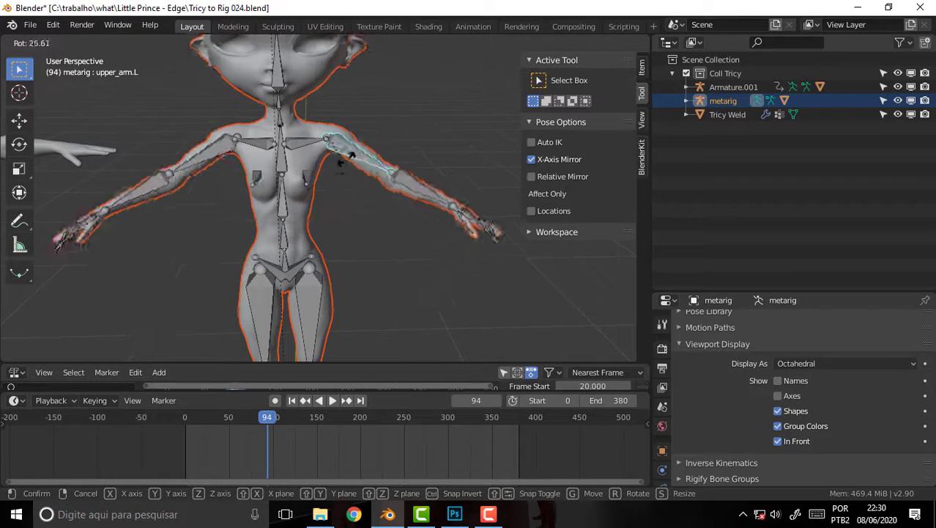
{"action": "left_click", "coordinate": [346, 183]}
{"action": "scroll", "coordinate": [349, 184], "scroll_direction": "down", "scroll_amount": 4}
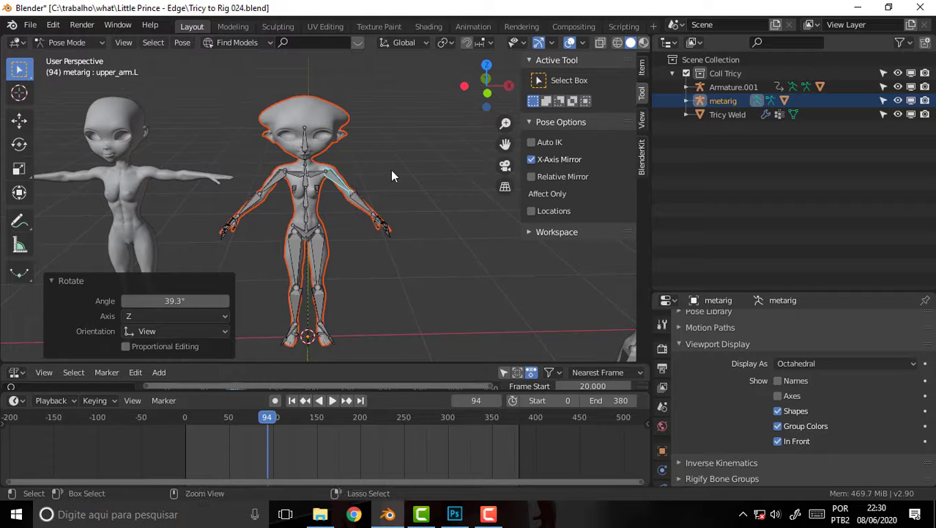
{"action": "key", "text": "ctrl+z"}
Try rotating forearm.L and cancel the rotation
{"action": "mouse_move", "coordinate": [413, 145]}
{"action": "middle_mouse_down"}
{"action": "mouse_move", "coordinate": [377, 145]}
{"action": "mouse_move", "coordinate": [407, 140]}
{"action": "middle_mouse_up"}
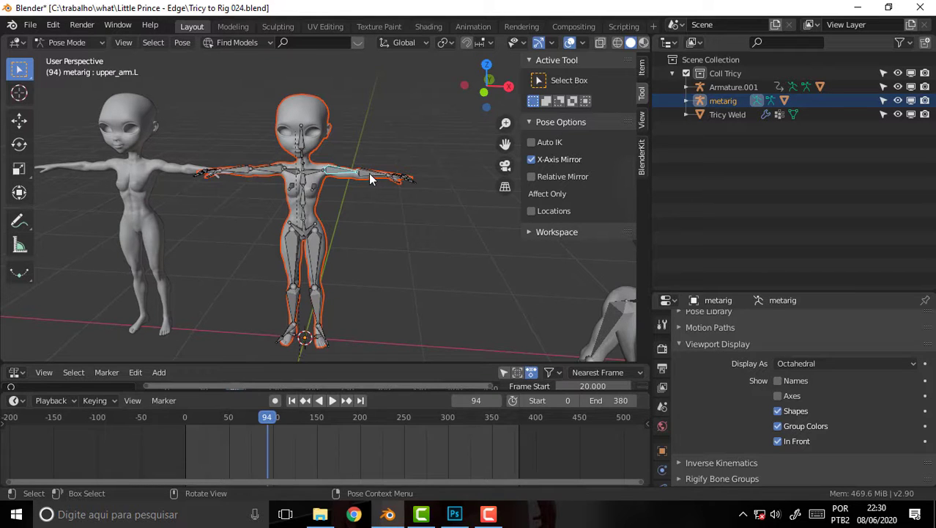
{"action": "left_click", "coordinate": [372, 173]}
{"action": "key", "text": "r"}
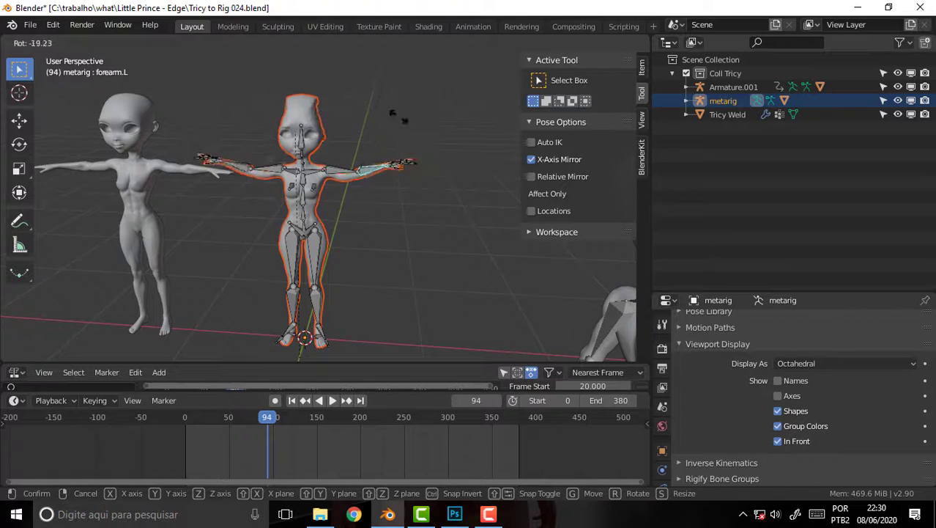
{"action": "right_click", "coordinate": [387, 136]}
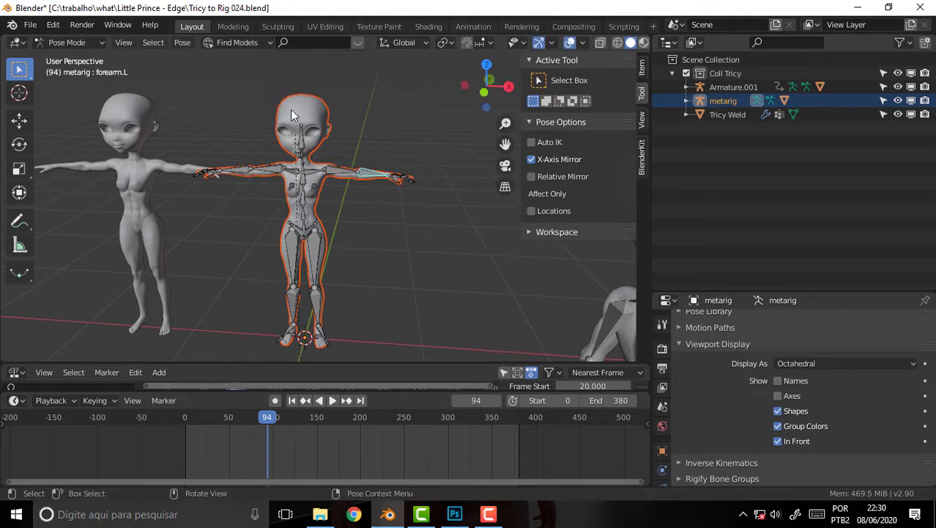
{"action": "scroll", "coordinate": [323, 116], "scroll_direction": "up", "scroll_amount": 3}
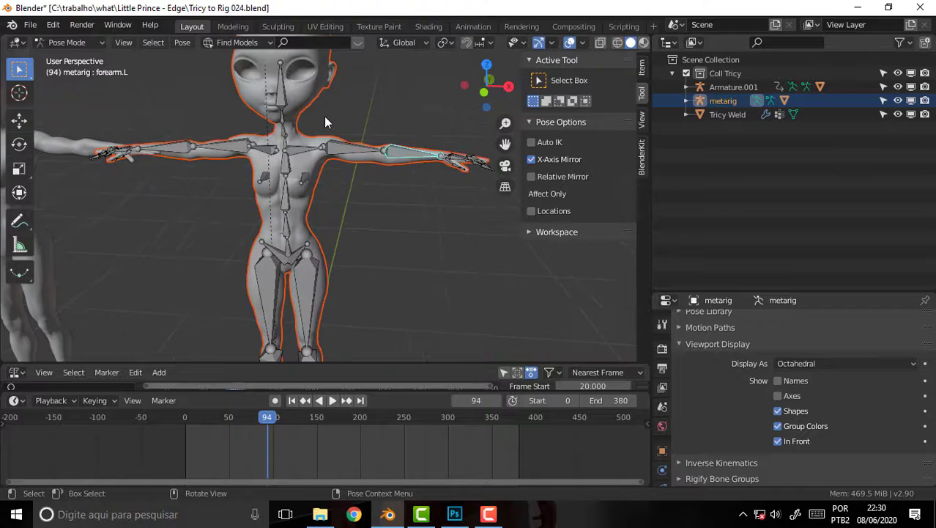
{"action": "scroll", "coordinate": [324, 116], "scroll_direction": "down", "scroll_amount": 3}
Box-select the central rig's bones and bring up the interaction mode menu
{"action": "mouse_move", "coordinate": [328, 161]}
{"action": "middle_mouse_down"}
{"action": "mouse_move", "coordinate": [301, 182]}
{"action": "mouse_move", "coordinate": [362, 172]}
{"action": "middle_mouse_up"}
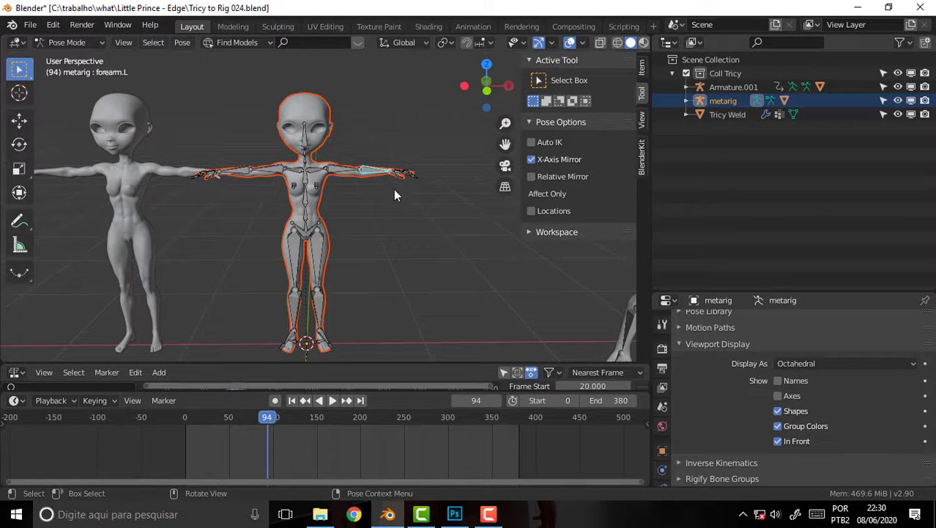
{"action": "middle_click_drag", "start_coordinate": [387, 218], "coordinate": [394, 229]}
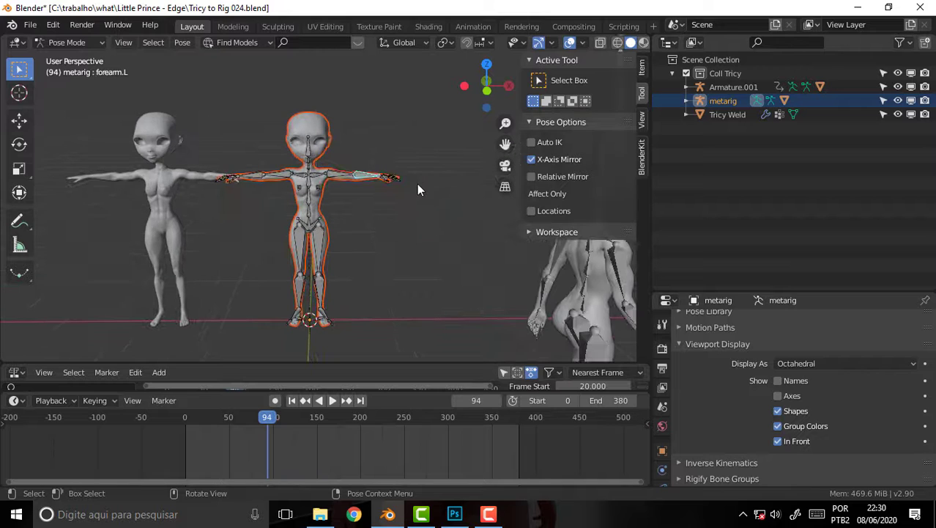
{"action": "left_click_drag", "start_coordinate": [375, 117], "coordinate": [330, 280]}
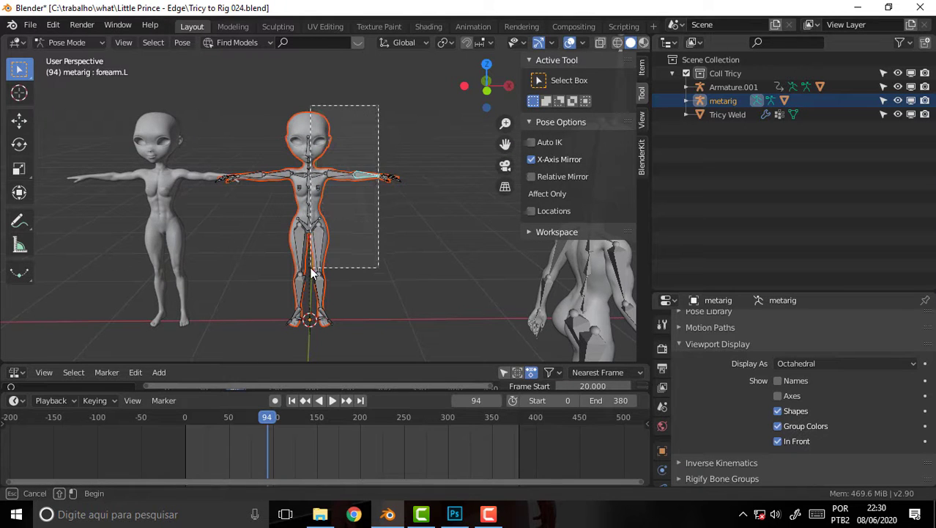
{"action": "left_click", "coordinate": [66, 41]}
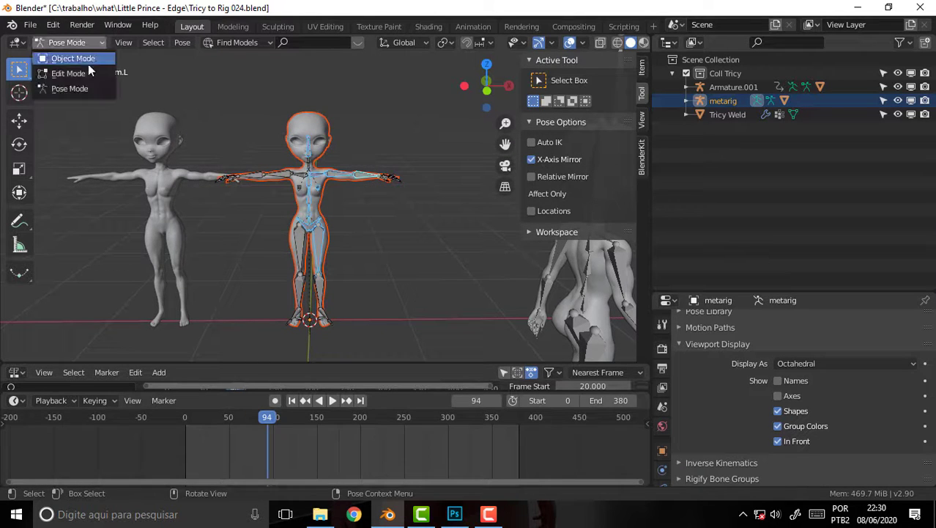
In Object Mode, delete the test metarig and Tricy Weld.002
{"action": "left_click", "coordinate": [88, 62]}
{"action": "left_click_drag", "start_coordinate": [376, 100], "coordinate": [315, 249]}
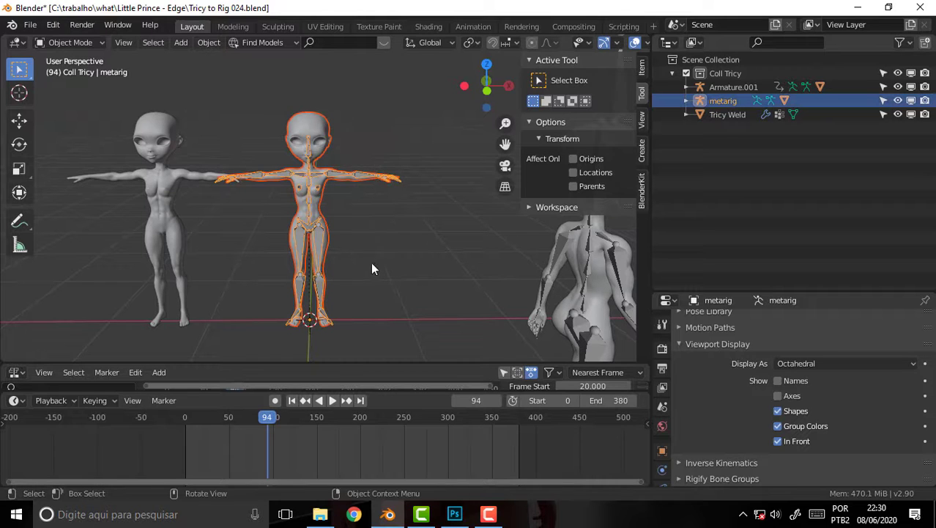
{"action": "key", "text": "Delete"}
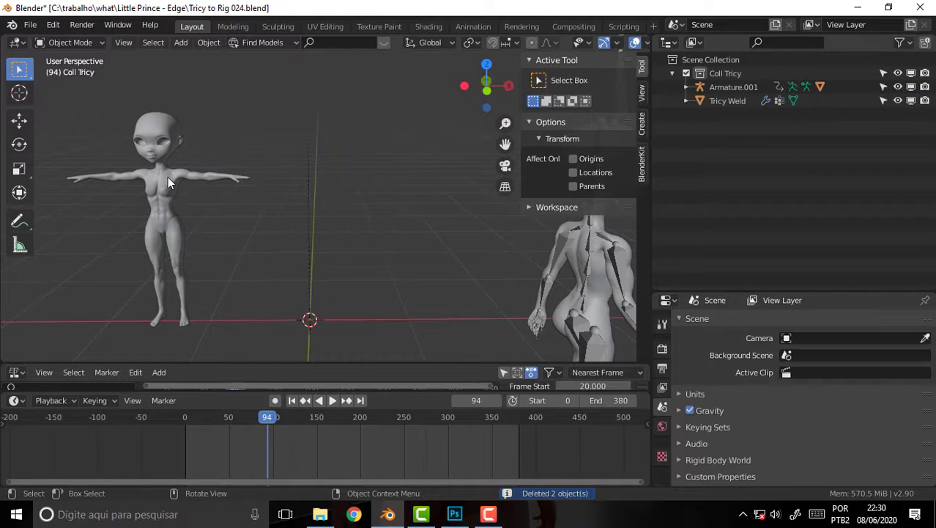
Set the original Tricy Weld's Location X to 0 m
{"action": "left_click", "coordinate": [168, 176]}
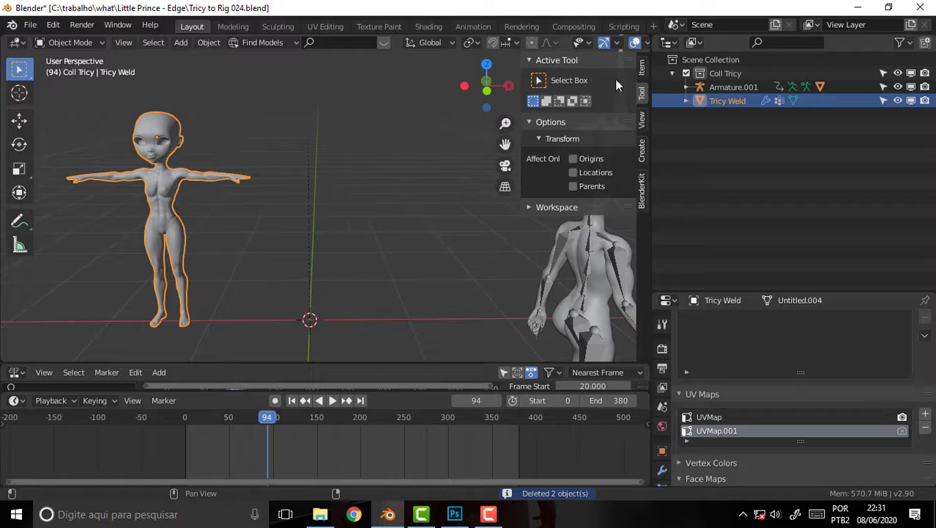
{"action": "left_click", "coordinate": [641, 69]}
{"action": "double_click", "coordinate": [564, 94]}
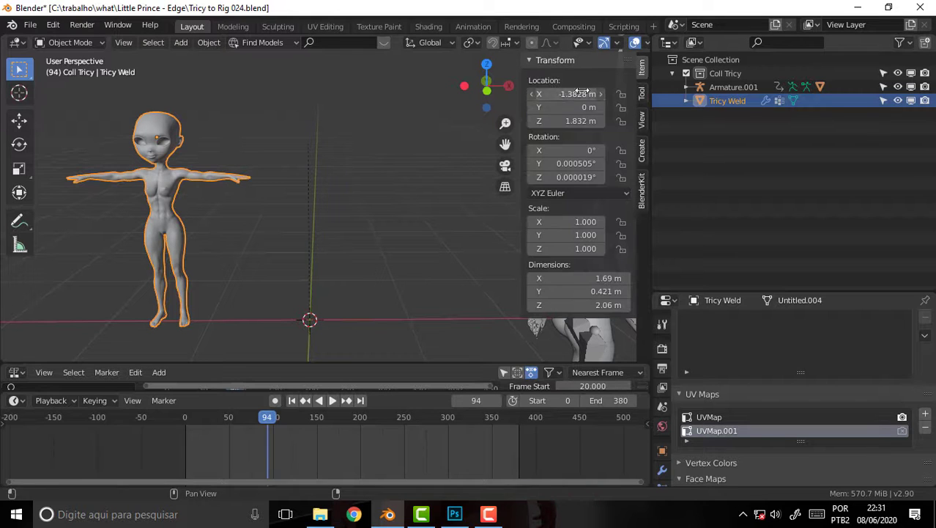
{"action": "type", "text": "0"}
{"action": "key", "text": "Return"}
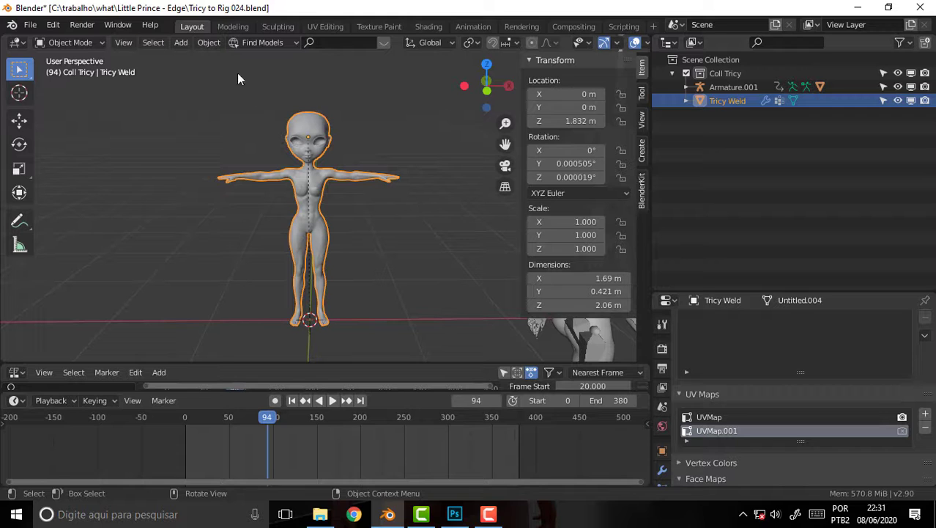
Set Tricy Weld's origin to the 3D cursor at the world centre
{"action": "left_click", "coordinate": [206, 43]}
{"action": "mouse_move", "coordinate": [229, 72]}
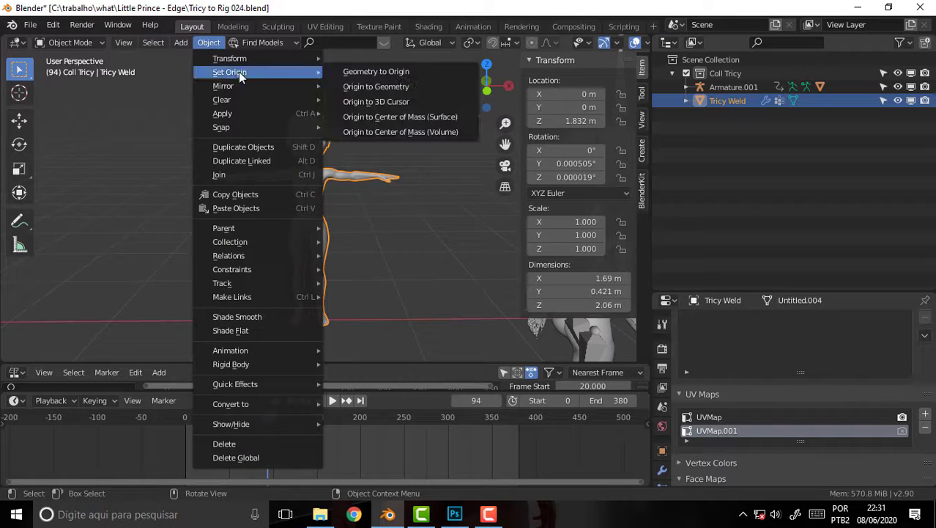
{"action": "left_click", "coordinate": [385, 103]}
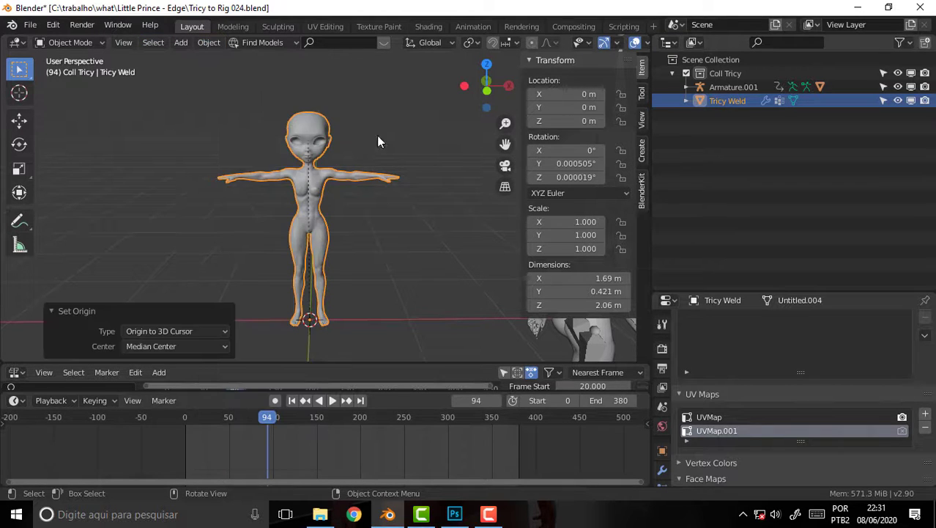
{"action": "left_click", "coordinate": [380, 272]}
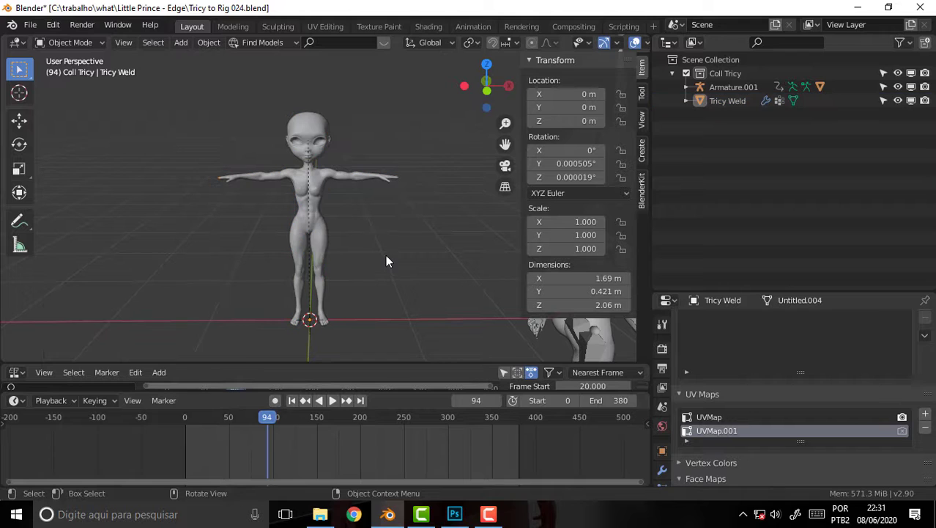
Set Tricy Weld's Rotation Y and Z to 0° so all rotation values read zero
{"action": "left_click", "coordinate": [579, 164]}
{"action": "type", "text": "0"}
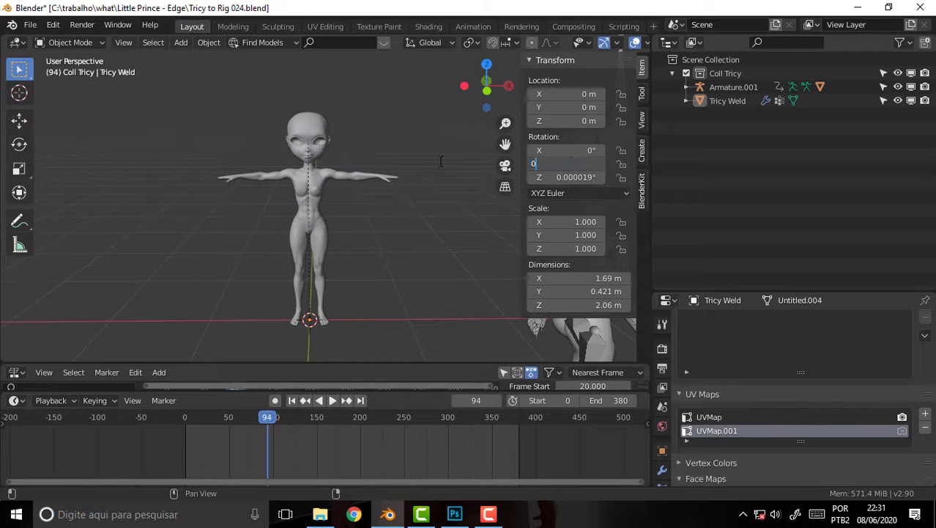
{"action": "key", "text": "Tab"}
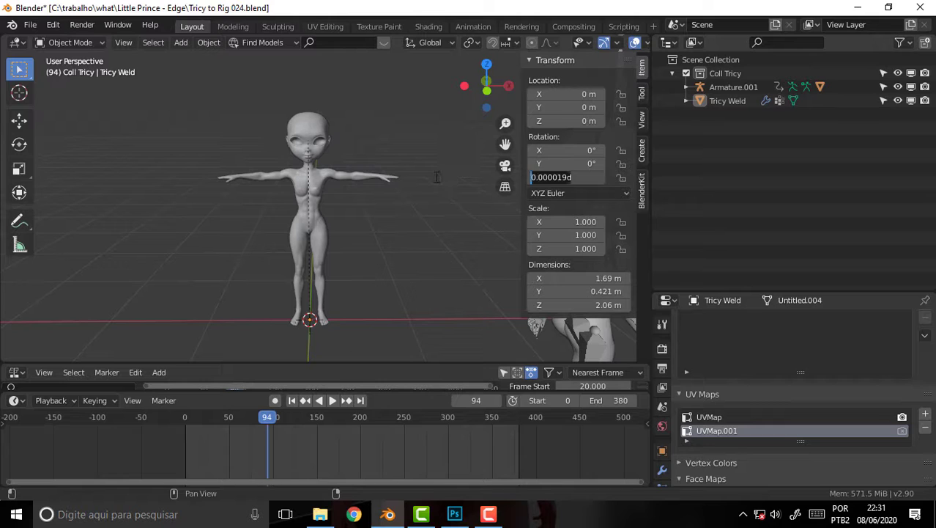
{"action": "type", "text": "0"}
{"action": "key", "text": "Return"}
{"action": "scroll", "coordinate": [394, 213], "scroll_direction": "up", "scroll_amount": 4}
{"action": "scroll", "coordinate": [394, 213], "scroll_direction": "down", "scroll_amount": 2}
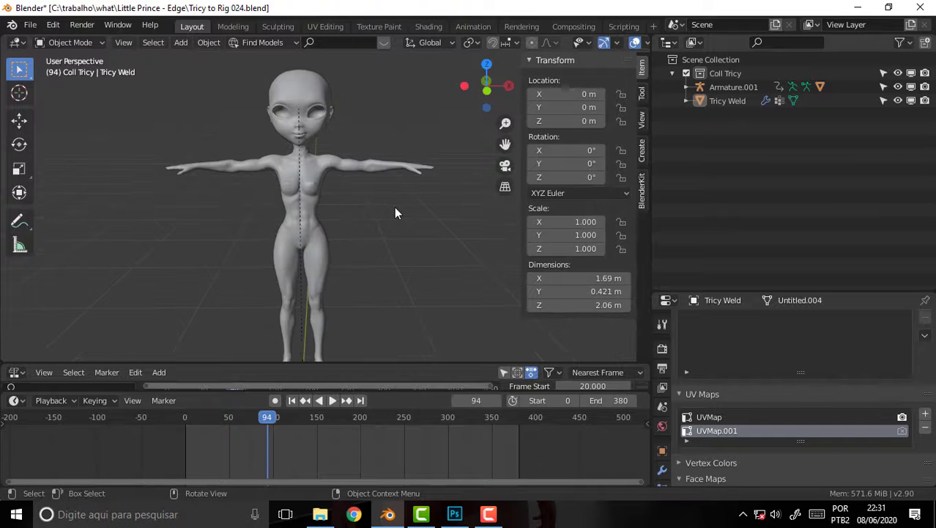
{"action": "mouse_move", "coordinate": [409, 220]}
{"action": "middle_mouse_down"}
{"action": "mouse_move", "coordinate": [462, 210]}
{"action": "mouse_move", "coordinate": [369, 202]}
{"action": "mouse_move", "coordinate": [393, 203]}
{"action": "middle_mouse_up"}
{"action": "scroll", "coordinate": [394, 203], "scroll_direction": "down", "scroll_amount": 4}
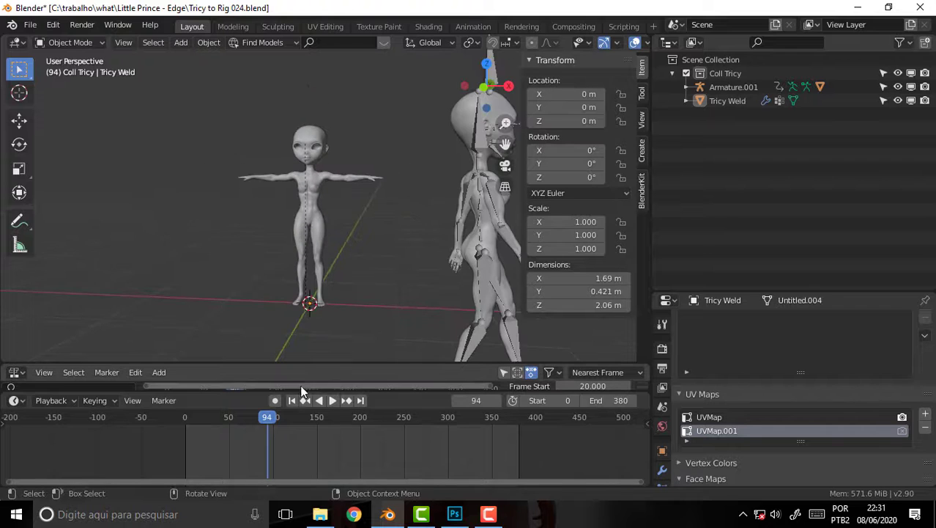
Play the animation and scrub the timeline to preview the poses
{"action": "left_click", "coordinate": [199, 416]}
{"action": "key", "text": "space"}
{"action": "mouse_move", "coordinate": [198, 416]}
{"action": "left_mouse_down"}
{"action": "mouse_move", "coordinate": [187, 413]}
{"action": "mouse_move", "coordinate": [277, 399]}
{"action": "left_mouse_up"}
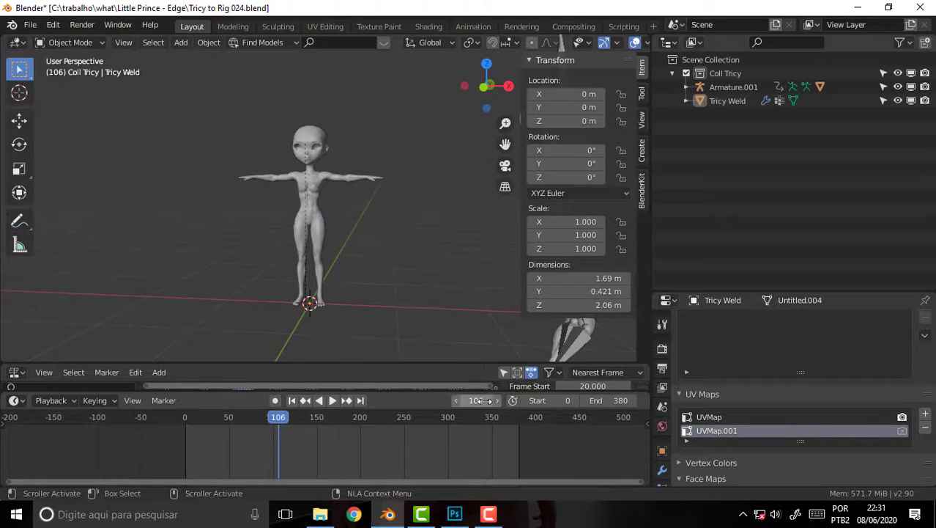